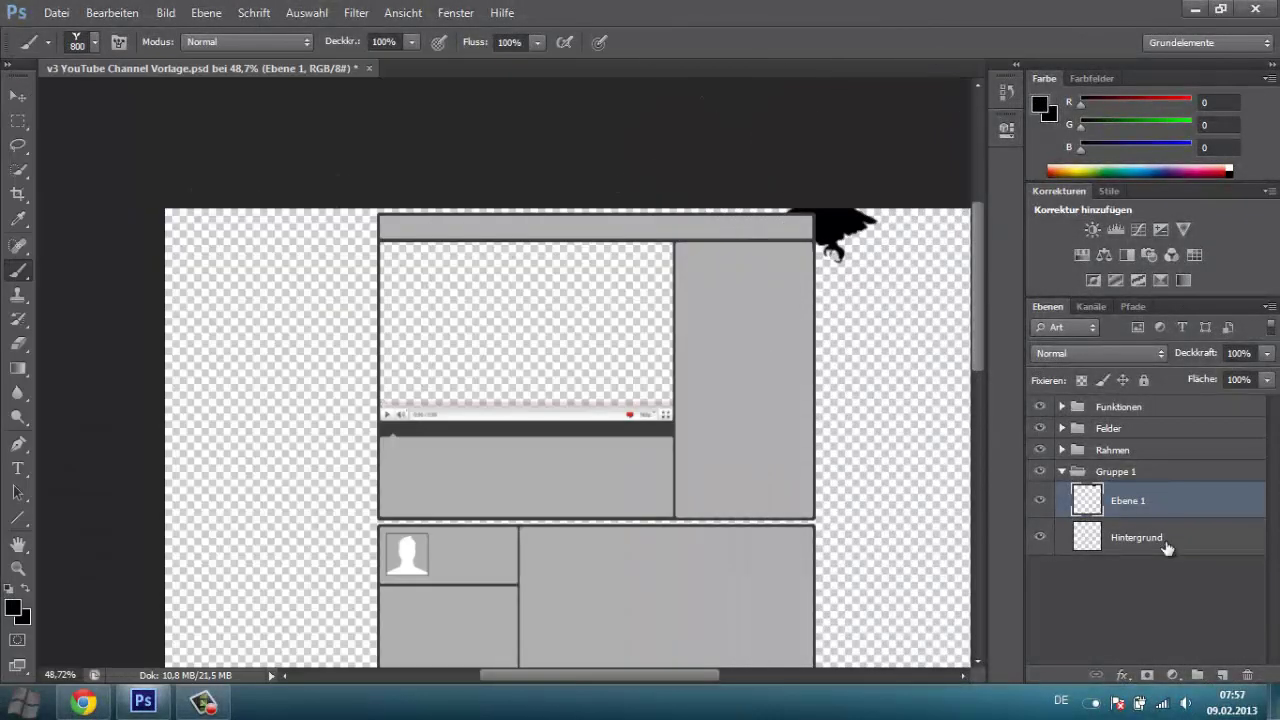
Stamp a black eagle, then a bright green eagle on a new layer beneath it.
{"action": "left_click", "coordinate": [415, 305]}
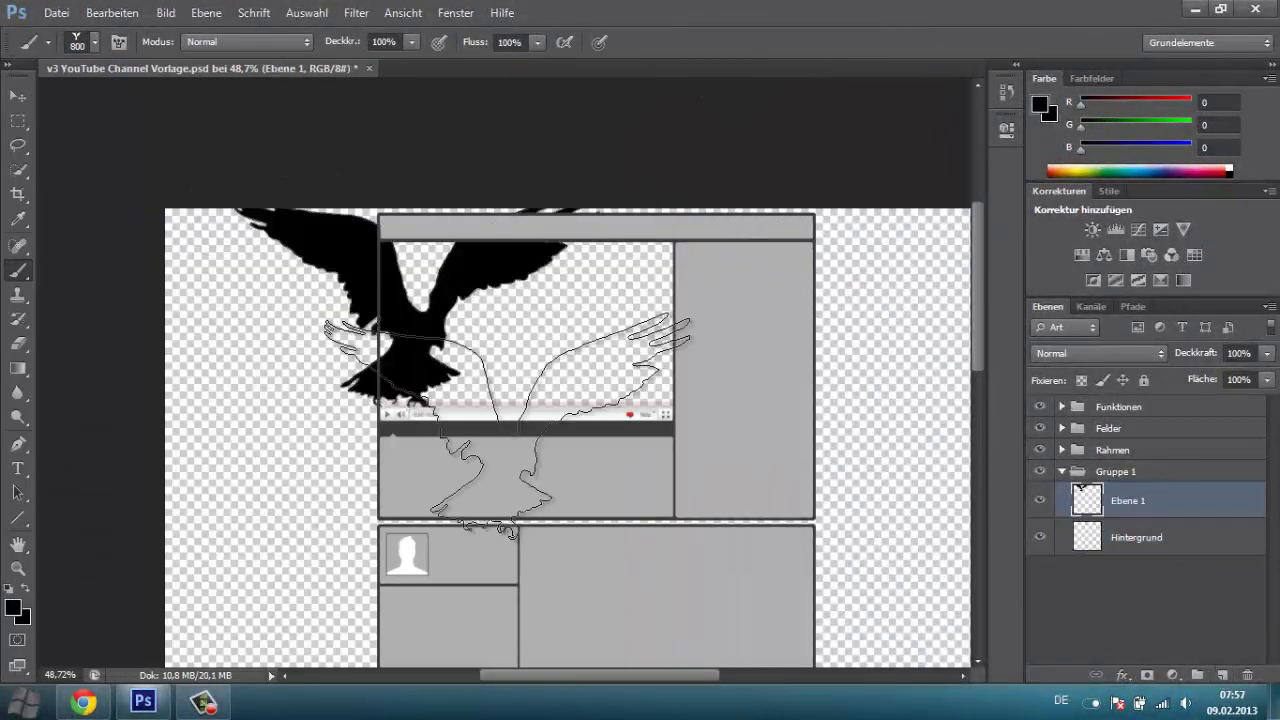
{"action": "left_click", "coordinate": [1128, 537]}
{"action": "left_click", "coordinate": [13, 608]}
{"action": "left_click", "coordinate": [614, 137]}
{"action": "left_click", "coordinate": [829, 151]}
{"action": "left_click", "coordinate": [423, 313]}
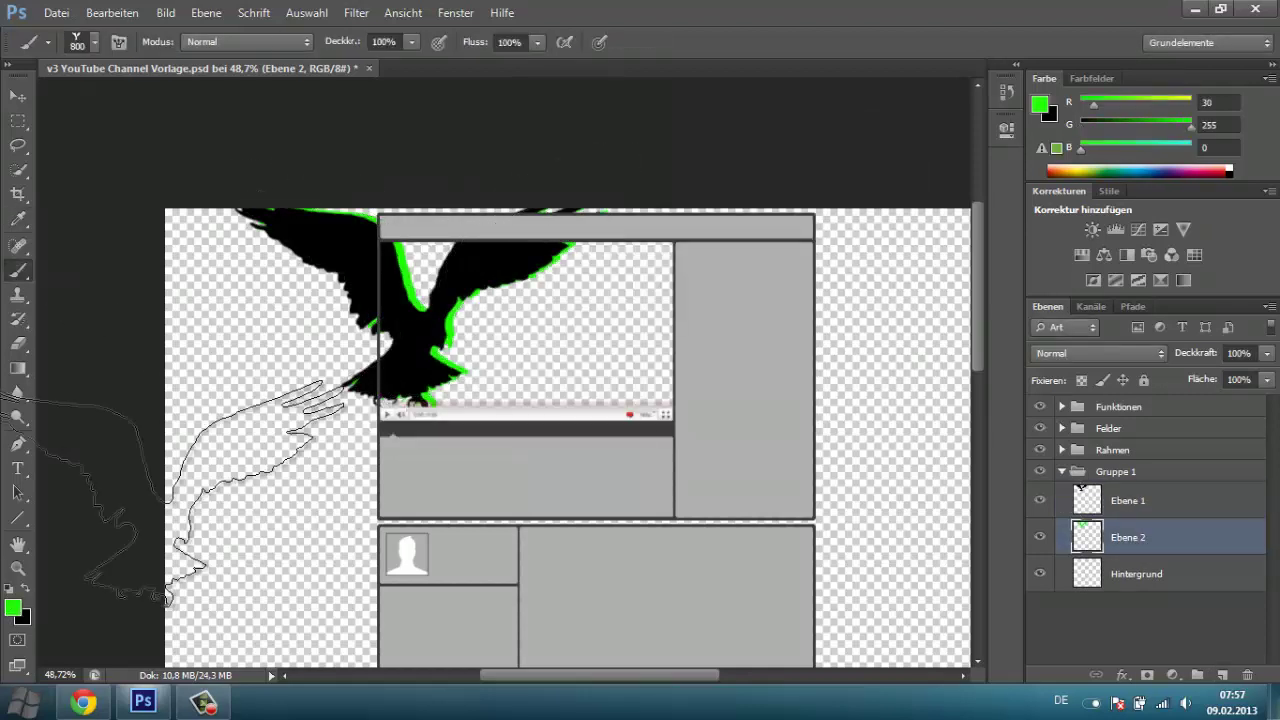
Fill the green eagle layer's empty area black and delete the black eagle layer.
{"action": "scroll", "coordinate": [150, 450], "scroll_direction": "down", "scroll_amount": 1}
{"action": "left_click", "coordinate": [18, 368]}
{"action": "left_click", "coordinate": [270, 450]}
{"action": "scroll", "coordinate": [982, 208], "scroll_direction": "up", "scroll_amount": 1}
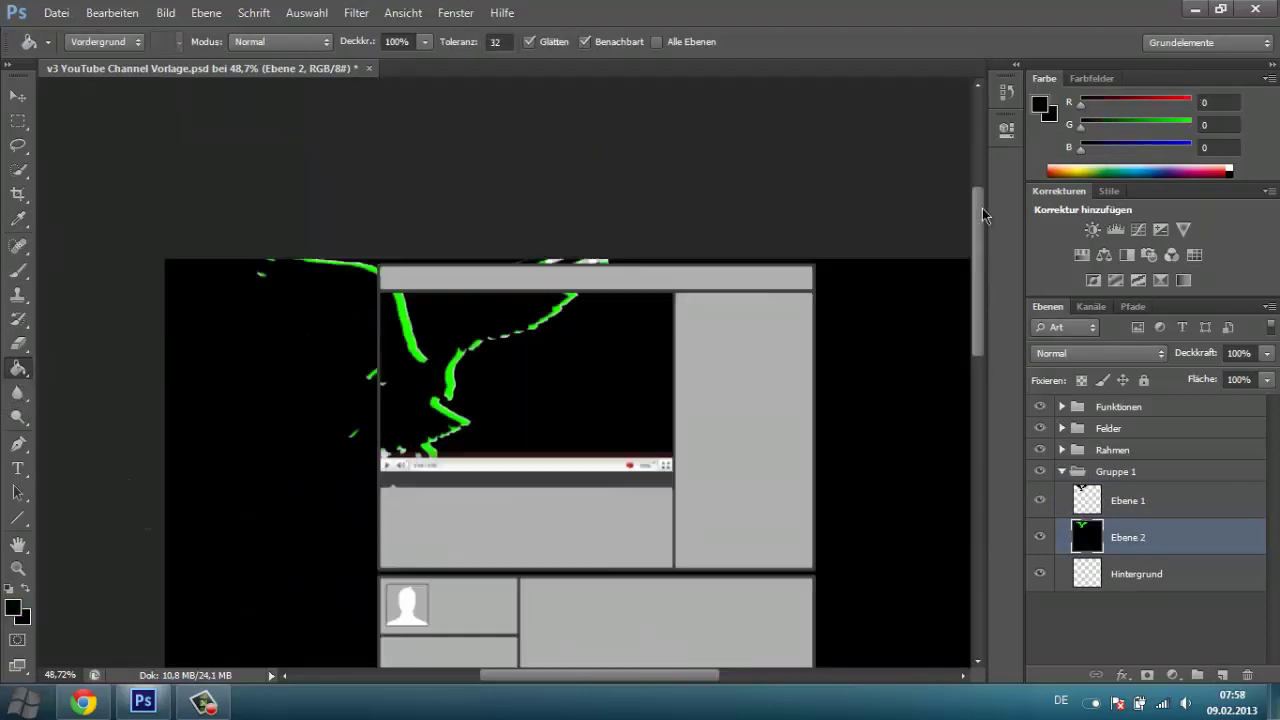
{"action": "left_click", "coordinate": [1128, 500]}
{"action": "key", "text": "Delete"}
Stamp a dark grey eagle on a new layer.
{"action": "key", "text": "b"}
{"action": "left_click", "coordinate": [13, 608]}
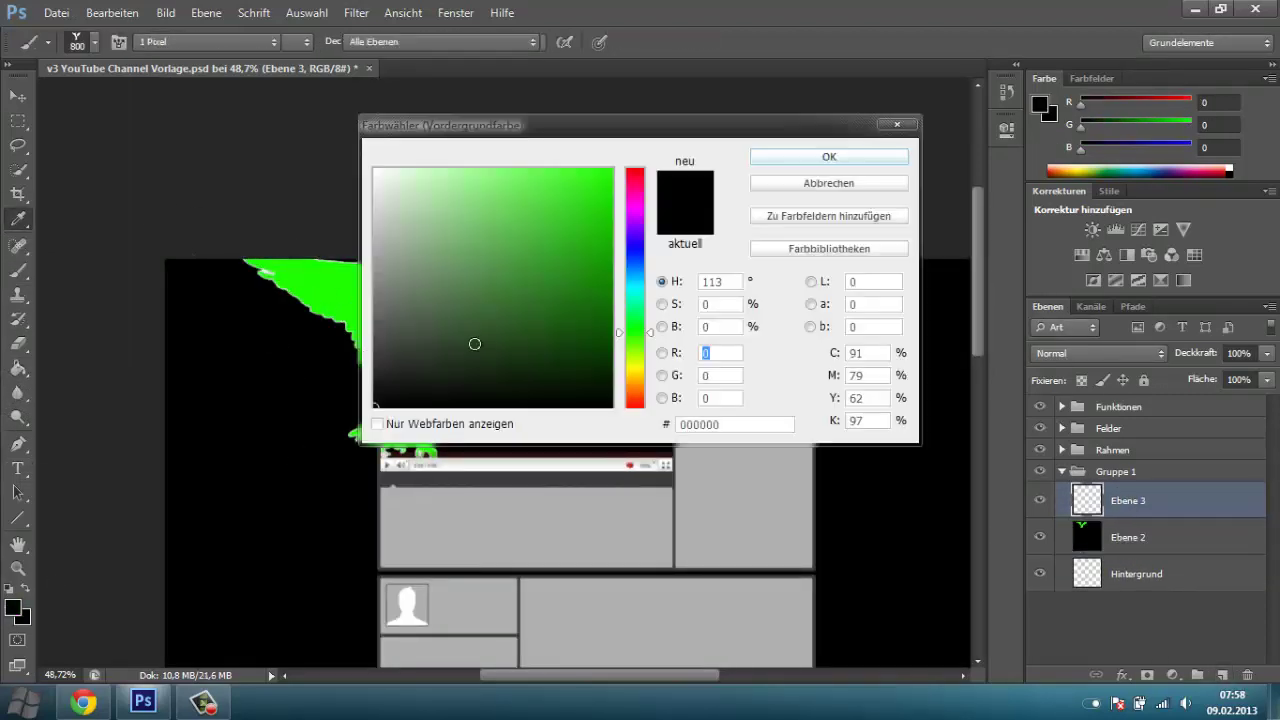
{"action": "left_click", "coordinate": [808, 157]}
{"action": "left_click", "coordinate": [1222, 675]}
{"action": "left_click", "coordinate": [415, 365]}
Shift the green eagle left and move the grey eagle onto it for an offset edge.
{"action": "left_click", "coordinate": [1128, 537]}
{"action": "key", "text": "v"}
{"action": "left_click_drag", "start_coordinate": [398, 365], "coordinate": [288, 374]}
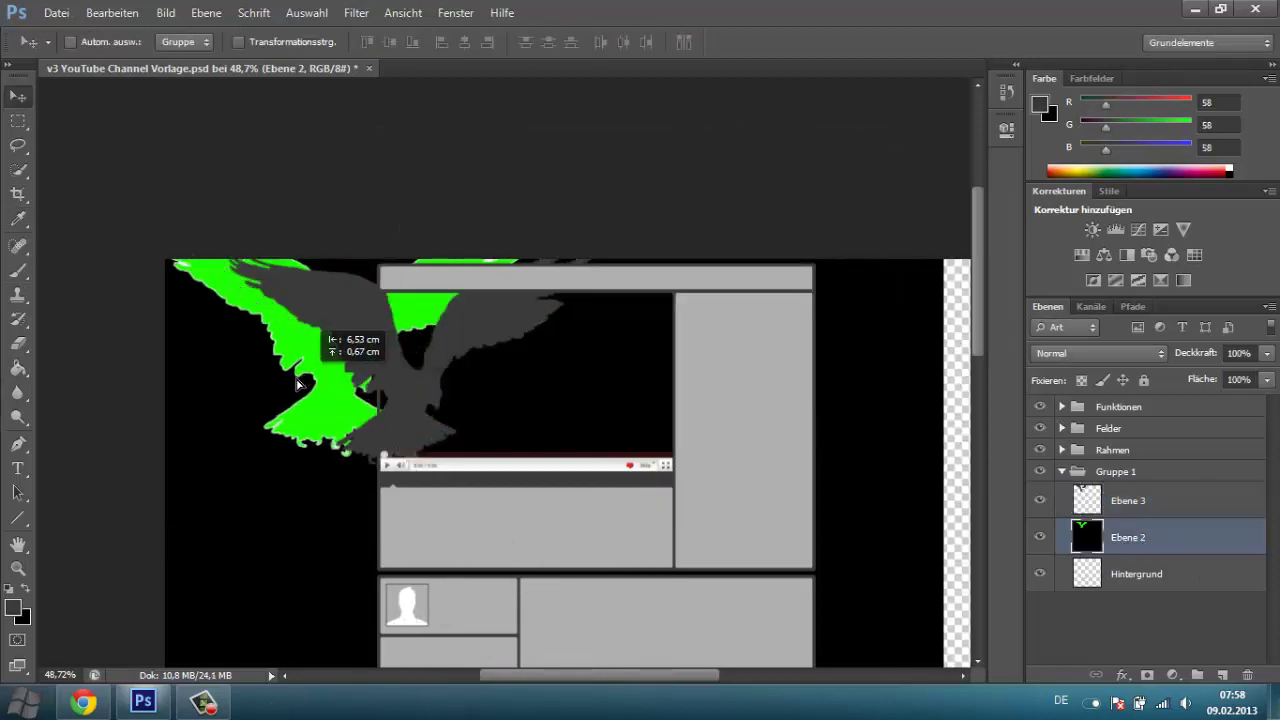
{"action": "left_click_drag", "start_coordinate": [433, 362], "coordinate": [333, 370]}
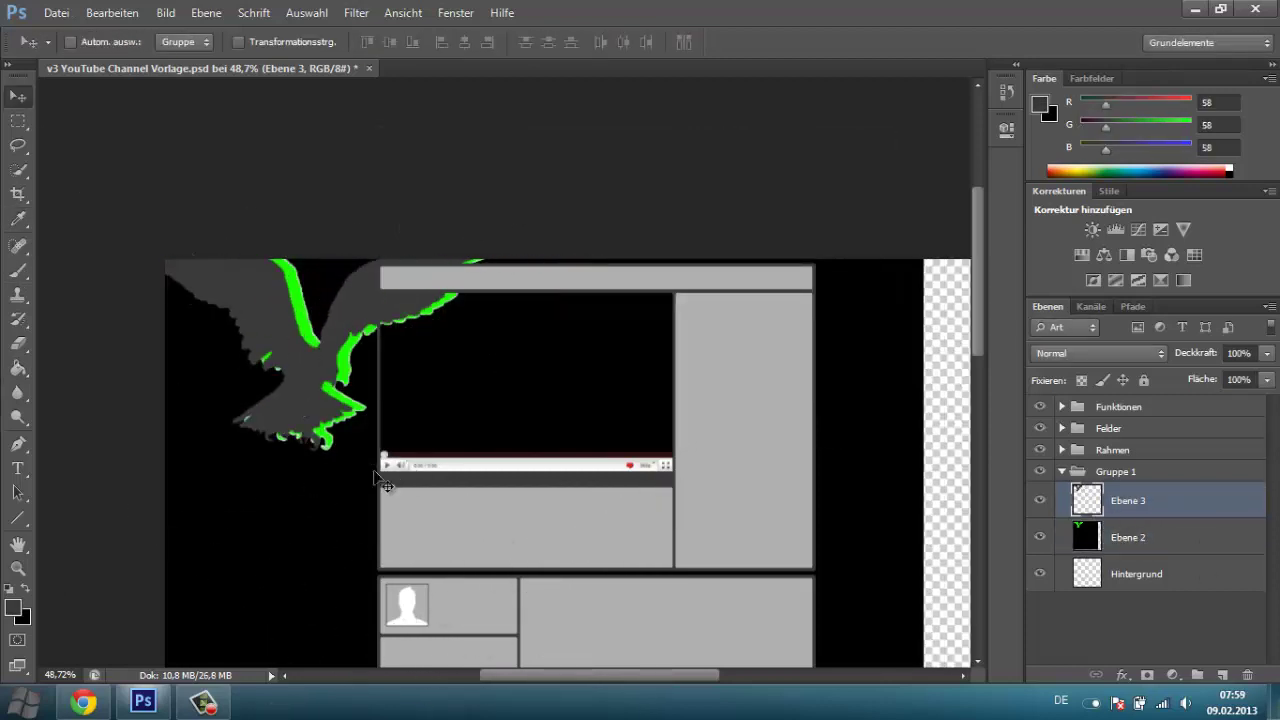
{"action": "scroll", "coordinate": [383, 483], "scroll_direction": "right", "scroll_amount": 2}
Fill the grey eagle layer's empty area black with the Paint Bucket.
{"action": "key", "text": "g"}
{"action": "left_click", "coordinate": [13, 608]}
{"action": "left_click", "coordinate": [829, 160]}
{"action": "left_click", "coordinate": [273, 416]}
Set the circuit brush to 411 px and stamp the green 'Procesing....' graphic below the eagle.
{"action": "scroll", "coordinate": [530, 300], "scroll_direction": "down", "scroll_amount": 5}
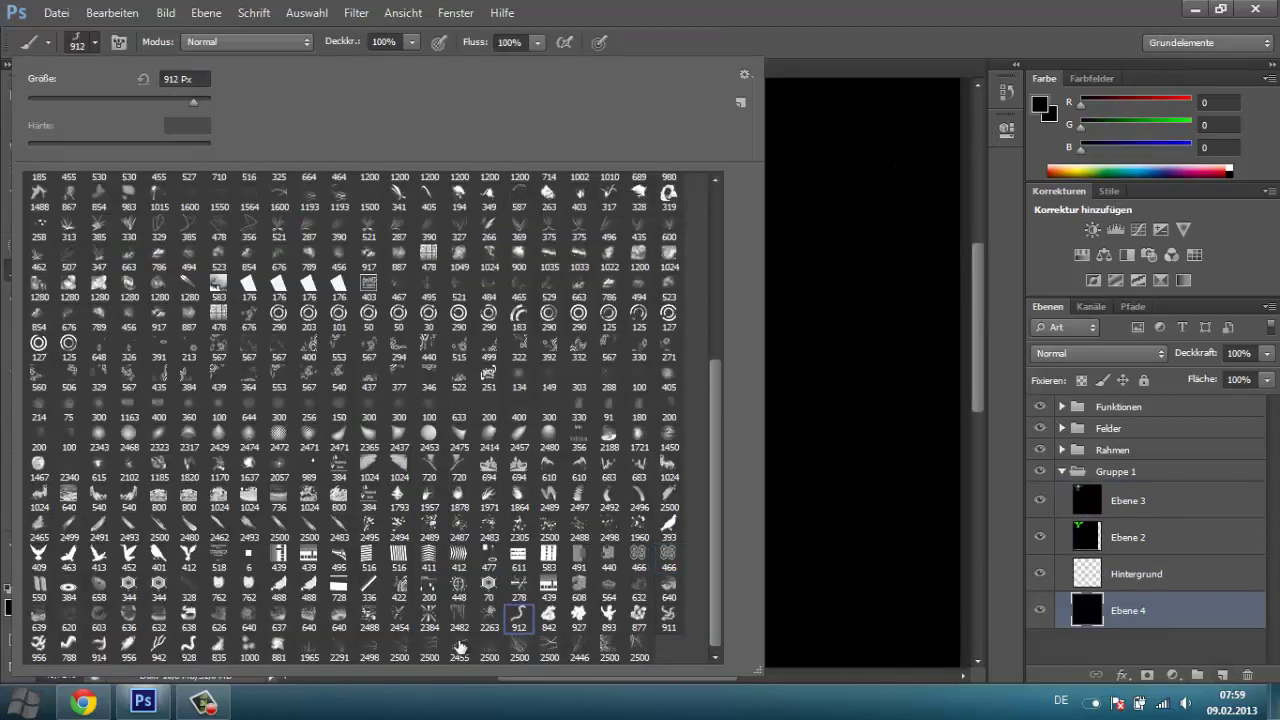
{"action": "type", "text": "411"}
{"action": "key", "text": "Return"}
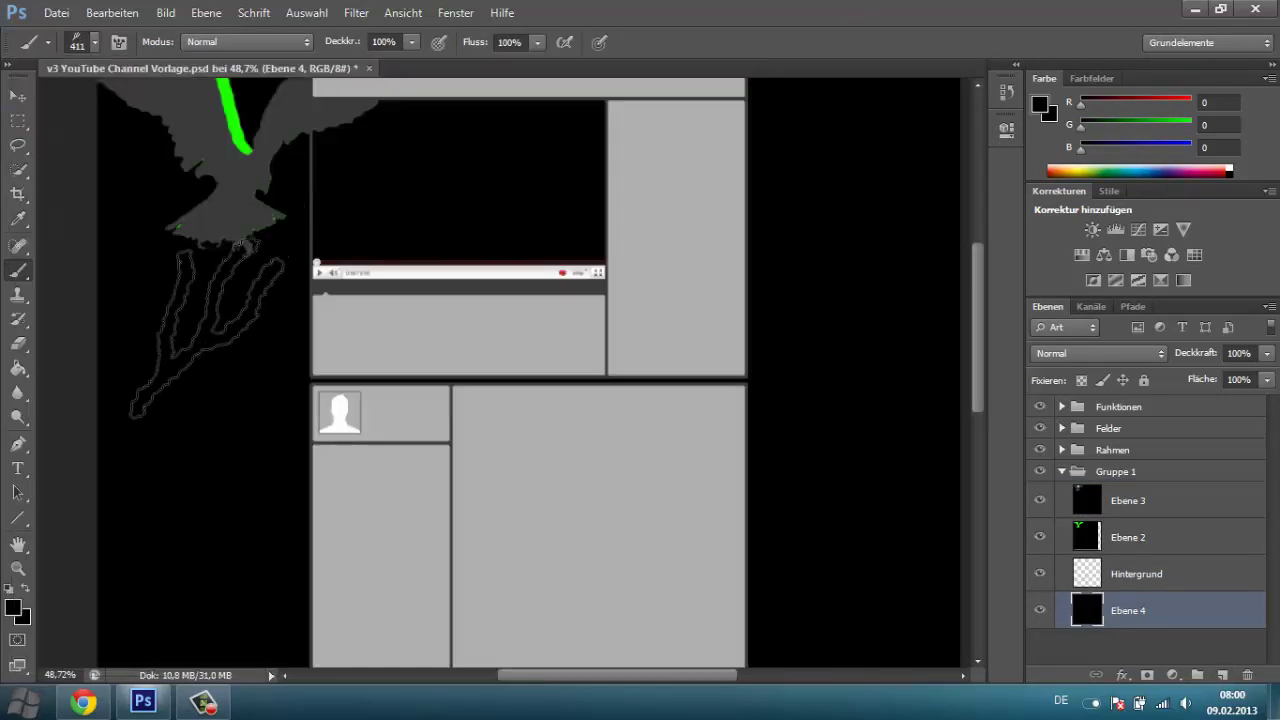
{"action": "left_click", "coordinate": [1222, 675]}
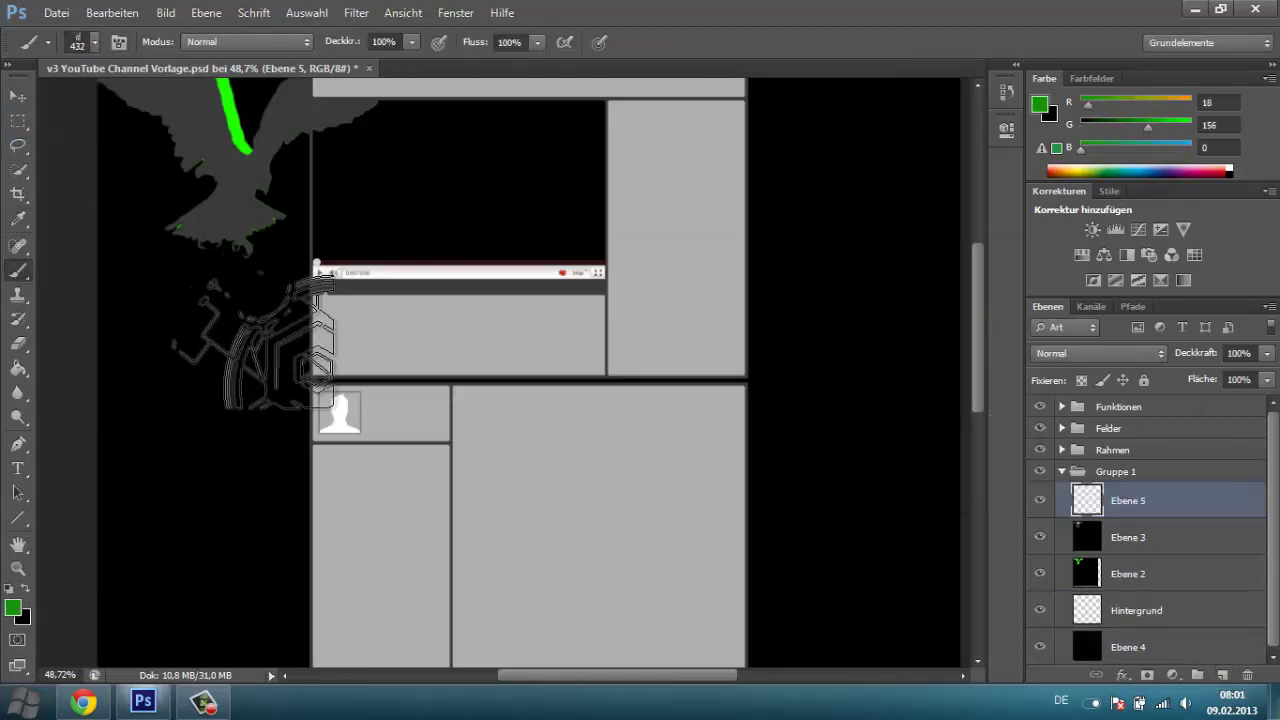
{"action": "left_click", "coordinate": [270, 340]}
{"action": "key", "text": "ctrl+z"}
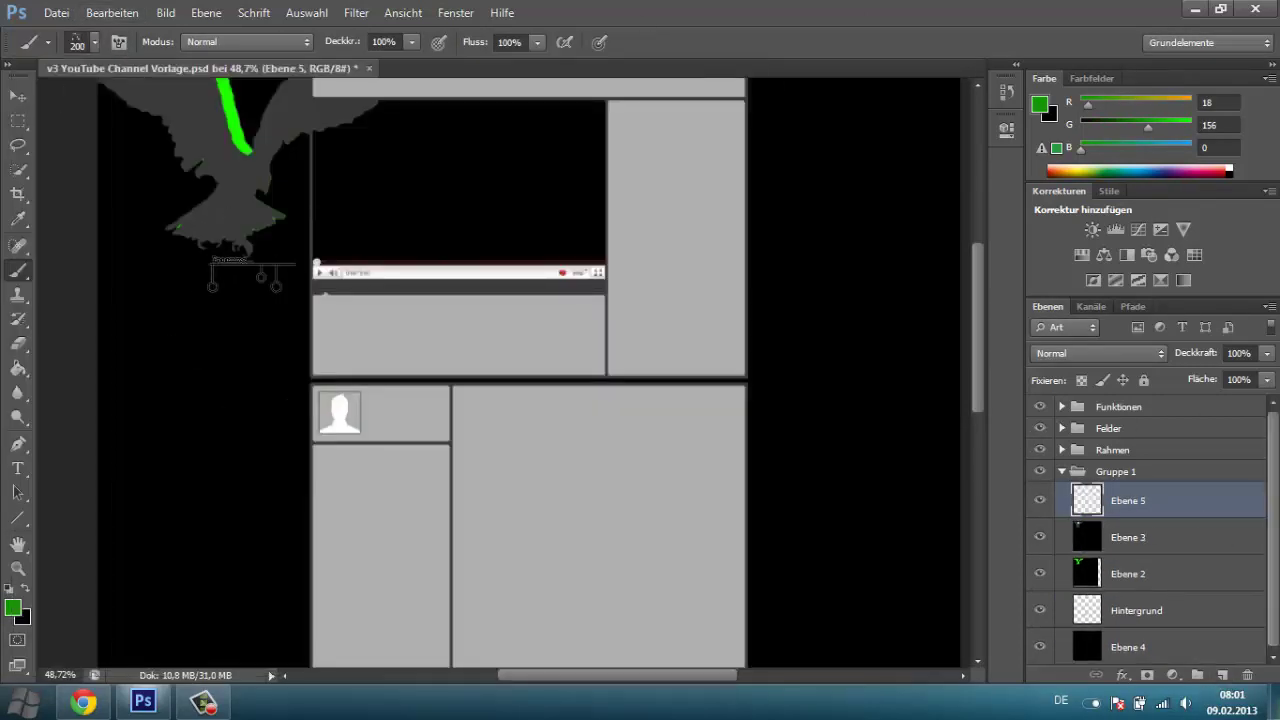
{"action": "scroll", "coordinate": [199, 251], "scroll_direction": "up", "scroll_amount": 5}
Type 'Alien' below the hexagons at 118 pt in green.
{"action": "key", "text": "t"}
{"action": "left_click", "coordinate": [246, 520]}
{"action": "type", "text": "Alien"}
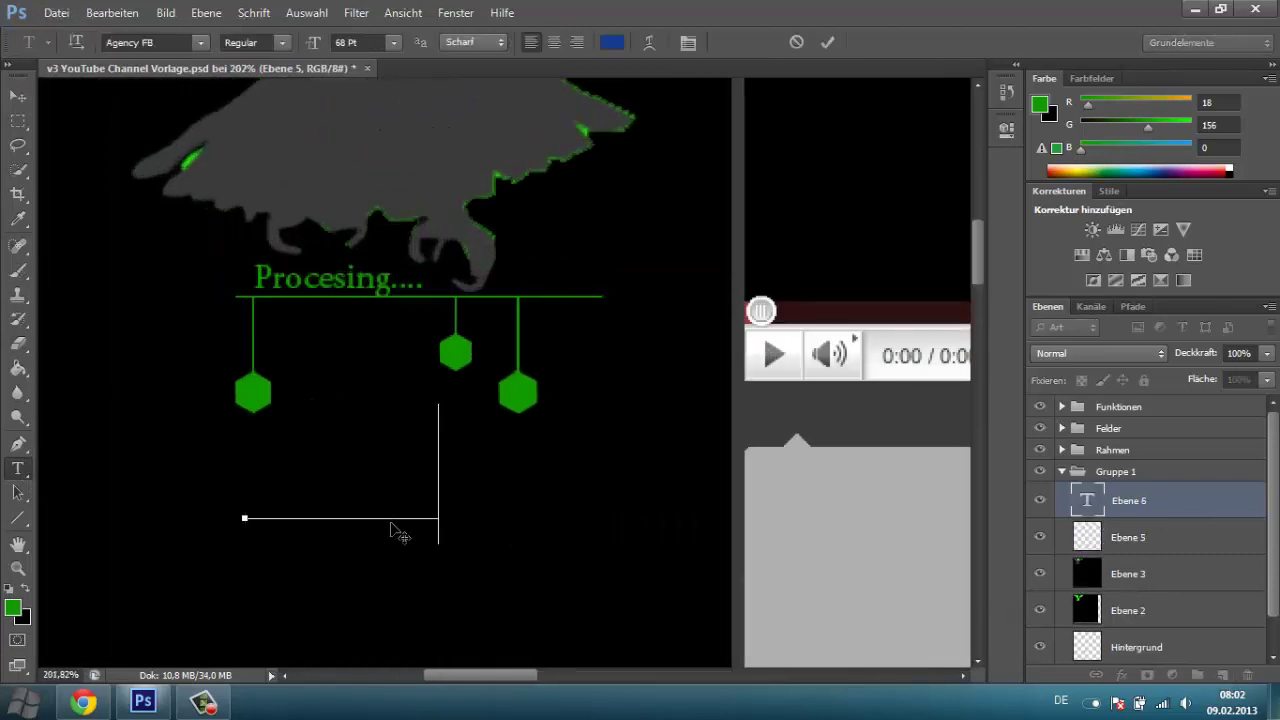
{"action": "key", "text": "ctrl+a"}
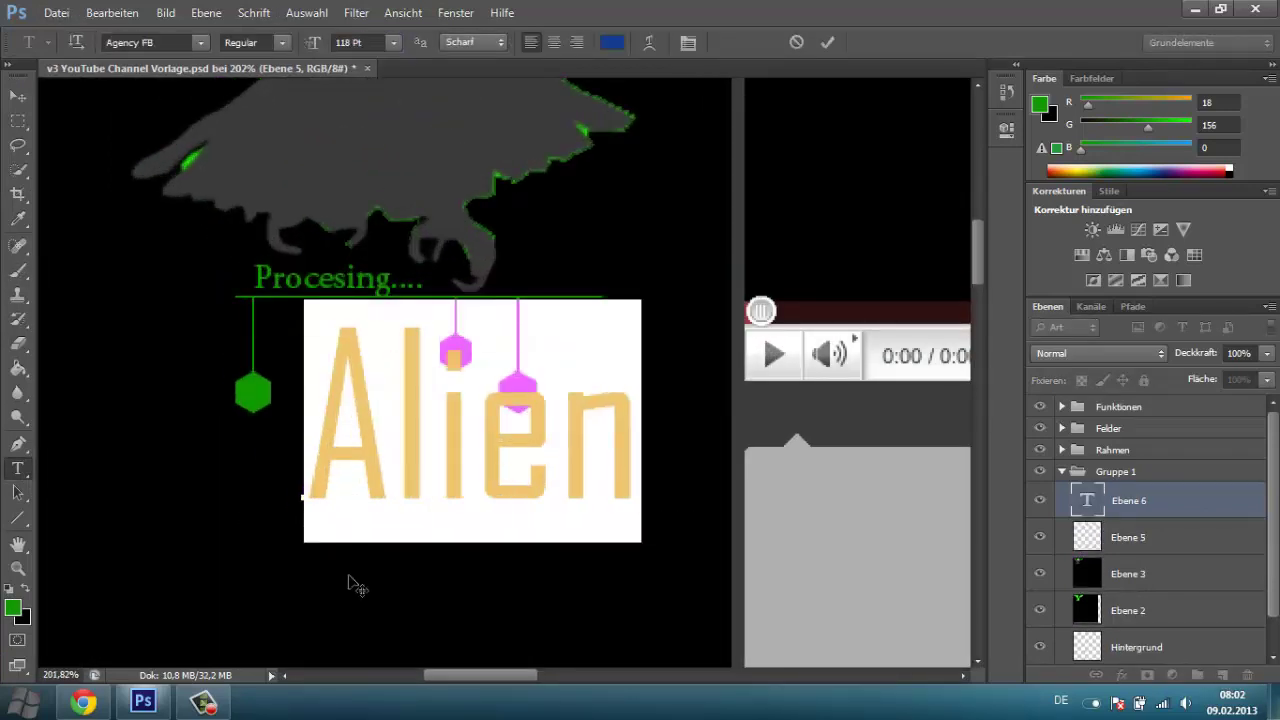
{"action": "left_click_drag", "start_coordinate": [298, 45], "coordinate": [277, 434]}
{"action": "key", "text": "alt+BackSpace"}
Apply the Halo font to the Alien text and commit it.
{"action": "left_click", "coordinate": [200, 42]}
{"action": "scroll", "coordinate": [347, 276], "scroll_direction": "down", "scroll_amount": 10}
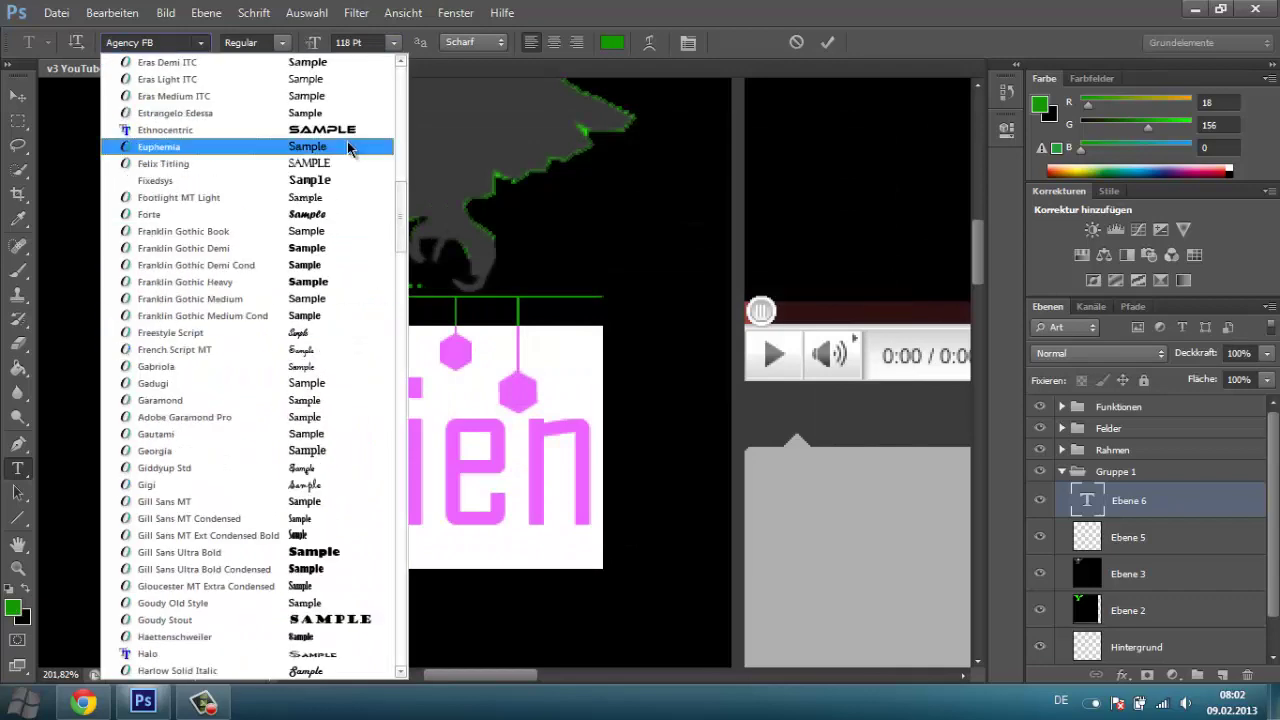
{"action": "left_click", "coordinate": [347, 141]}
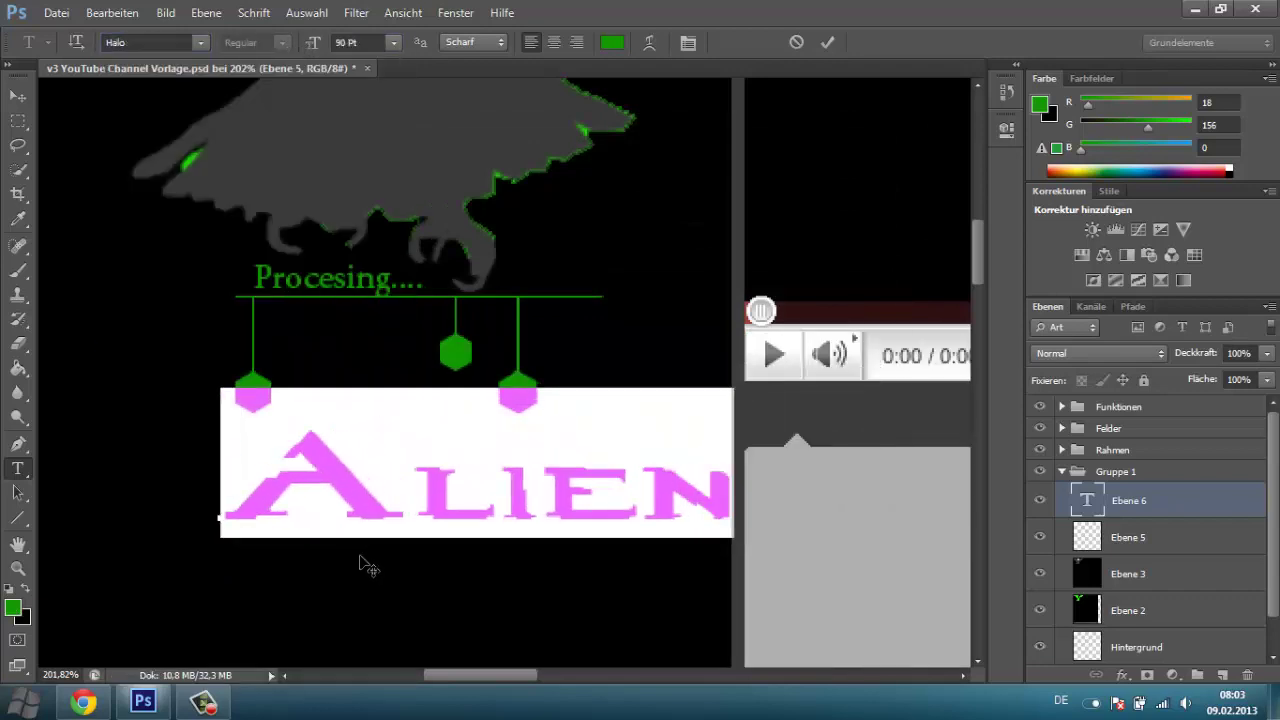
{"action": "left_click", "coordinate": [722, 488]}
{"action": "right_click", "coordinate": [1117, 505]}
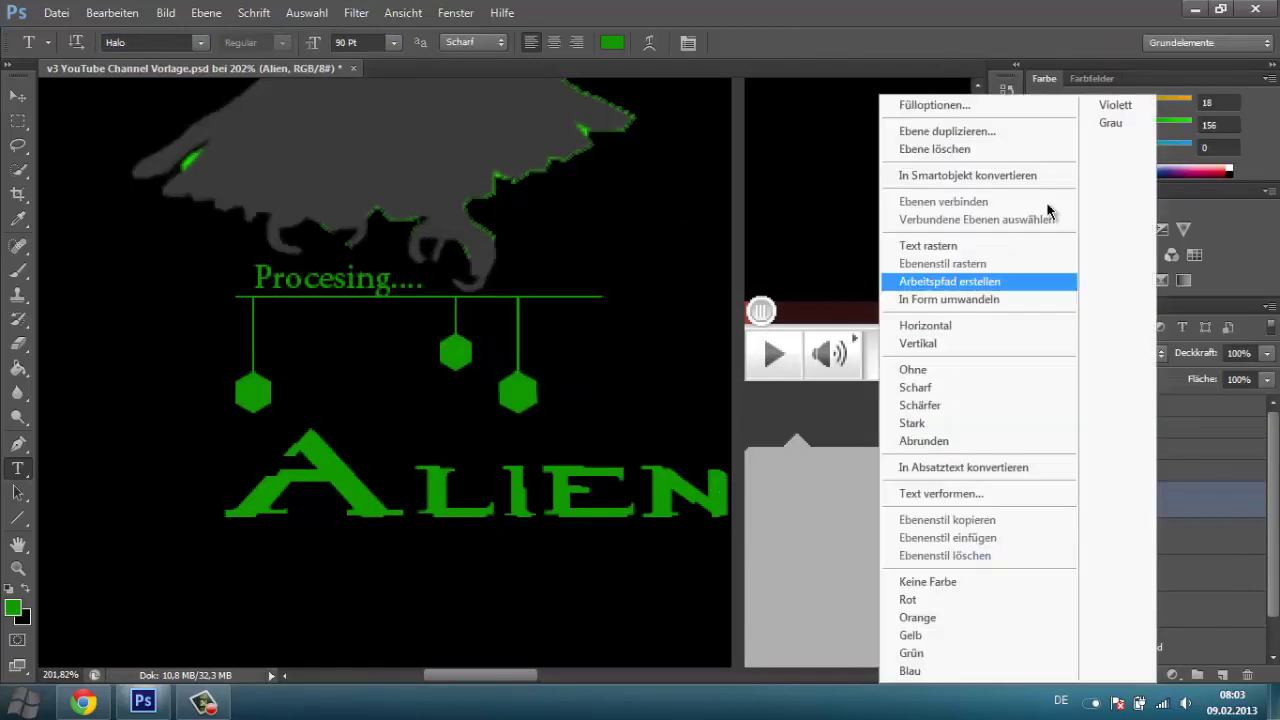
{"action": "key", "text": "Escape"}
Duplicate the Alien layer, colour the copy dark grey and place it beneath the green one.
{"action": "key", "text": "ctrl+j"}
{"action": "double_click", "coordinate": [1088, 500]}
{"action": "left_click", "coordinate": [612, 42]}
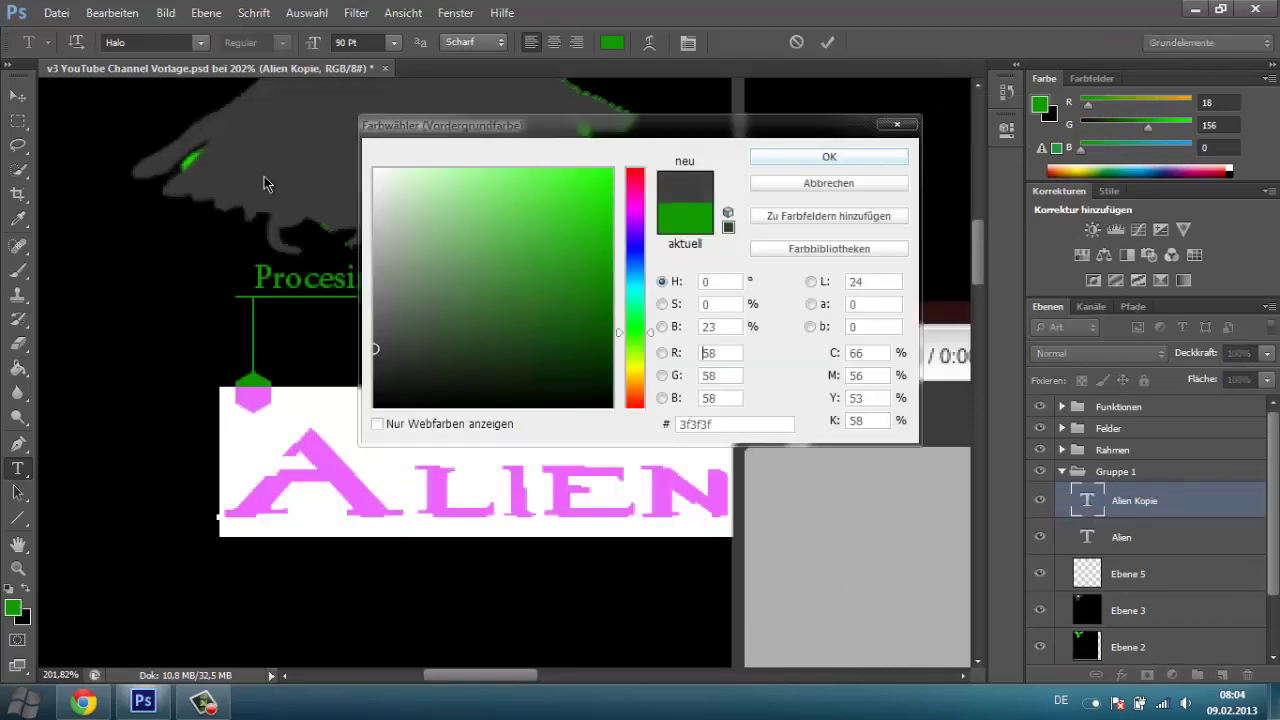
{"action": "left_click", "coordinate": [264, 176]}
{"action": "key", "text": "Return"}
{"action": "left_click_drag", "start_coordinate": [1120, 543], "coordinate": [1120, 550]}
Offset the green Alien up and right from its grey shadow.
{"action": "key", "text": "v"}
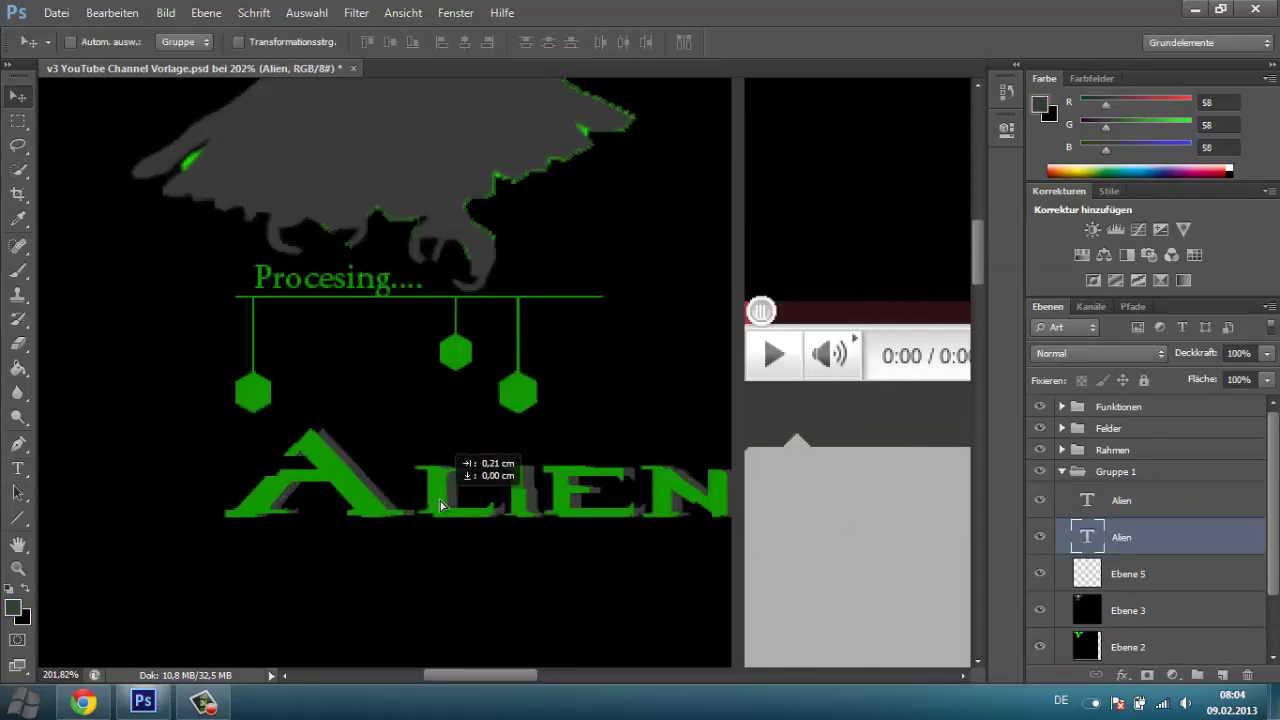
{"action": "scroll", "coordinate": [440, 501], "scroll_direction": "down", "scroll_amount": 5}
{"action": "scroll", "coordinate": [558, 375], "scroll_direction": "up", "scroll_amount": 2}
{"action": "scroll", "coordinate": [440, 413], "scroll_direction": "up", "scroll_amount": 2}
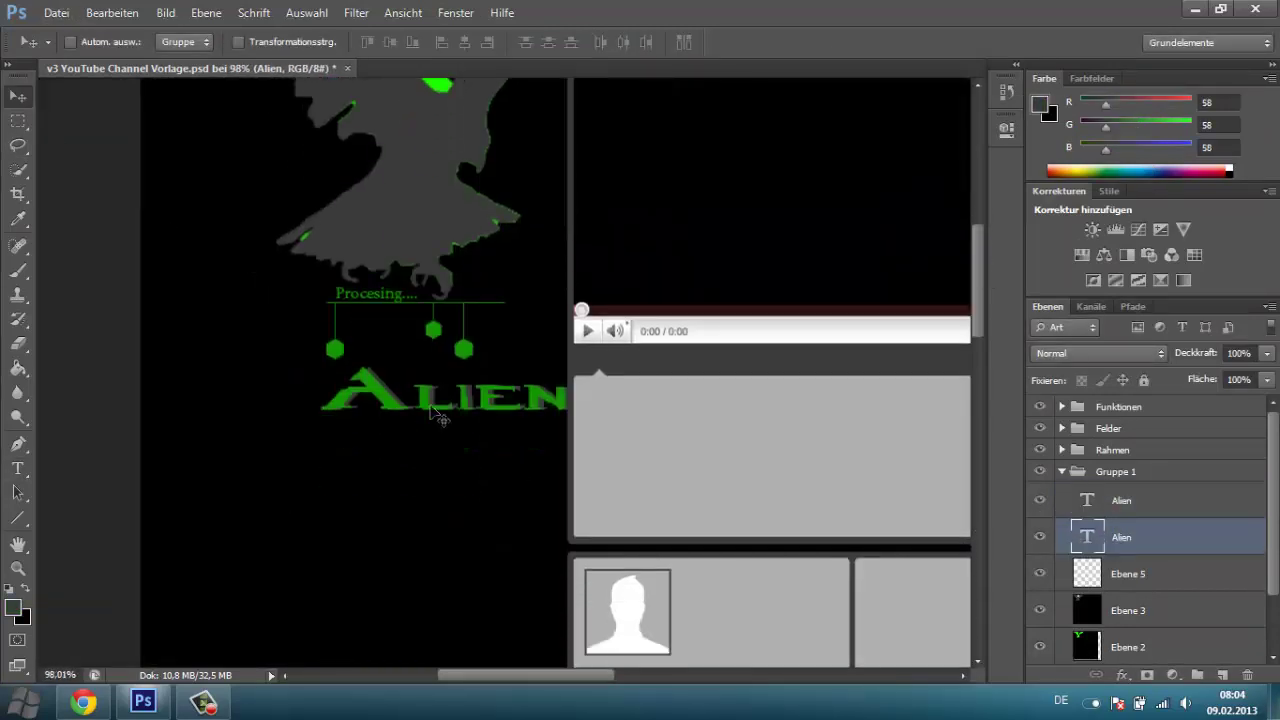
{"action": "left_click", "coordinate": [1122, 500]}
{"action": "left_click_drag", "start_coordinate": [440, 395], "coordinate": [500, 365]}
Lasso and delete the Procesing text, then place a photo into the document.
{"action": "scroll", "coordinate": [386, 423], "scroll_direction": "up", "scroll_amount": 2}
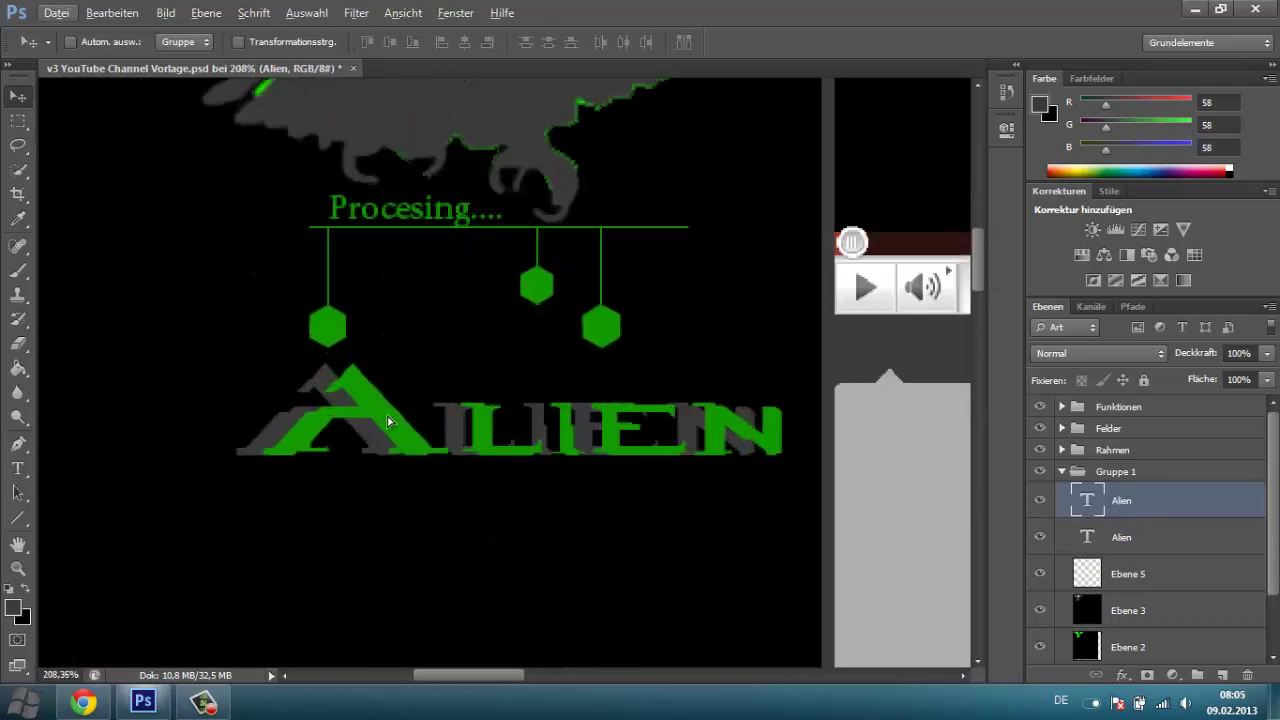
{"action": "scroll", "coordinate": [386, 423], "scroll_direction": "down", "scroll_amount": 4}
{"action": "scroll", "coordinate": [386, 423], "scroll_direction": "up", "scroll_amount": 2}
{"action": "scroll", "coordinate": [308, 162], "scroll_direction": "up", "scroll_amount": 5}
{"action": "scroll", "coordinate": [308, 162], "scroll_direction": "left", "scroll_amount": 3}
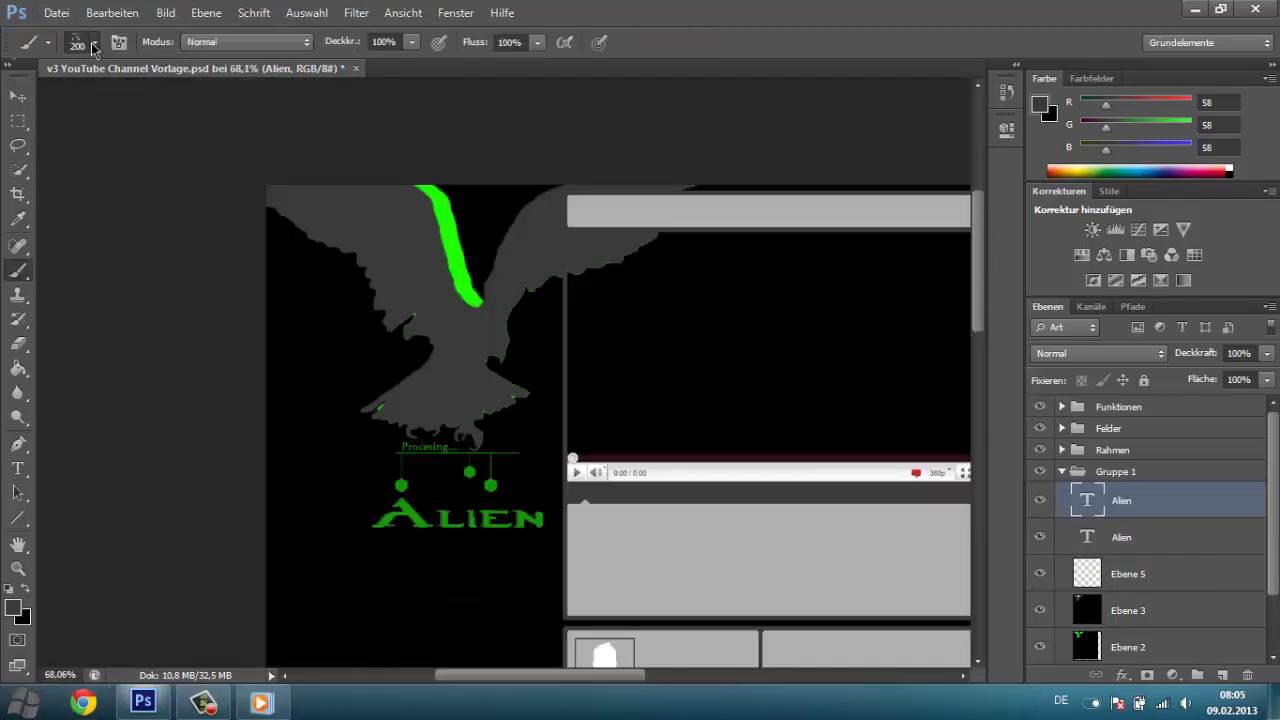
{"action": "scroll", "coordinate": [419, 463], "scroll_direction": "up", "scroll_amount": 3}
{"action": "scroll", "coordinate": [419, 463], "scroll_direction": "up", "scroll_amount": 2}
{"action": "key", "text": "l"}
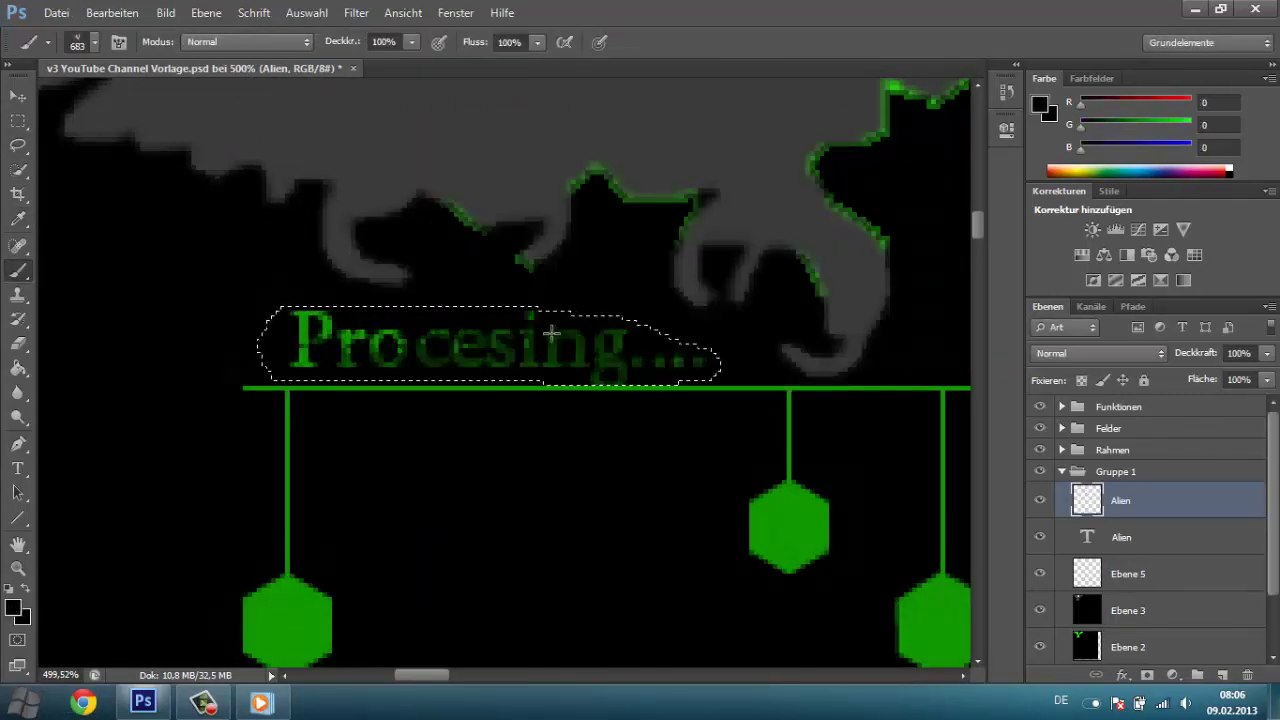
{"action": "key", "text": "Delete"}
{"action": "key", "text": "v"}
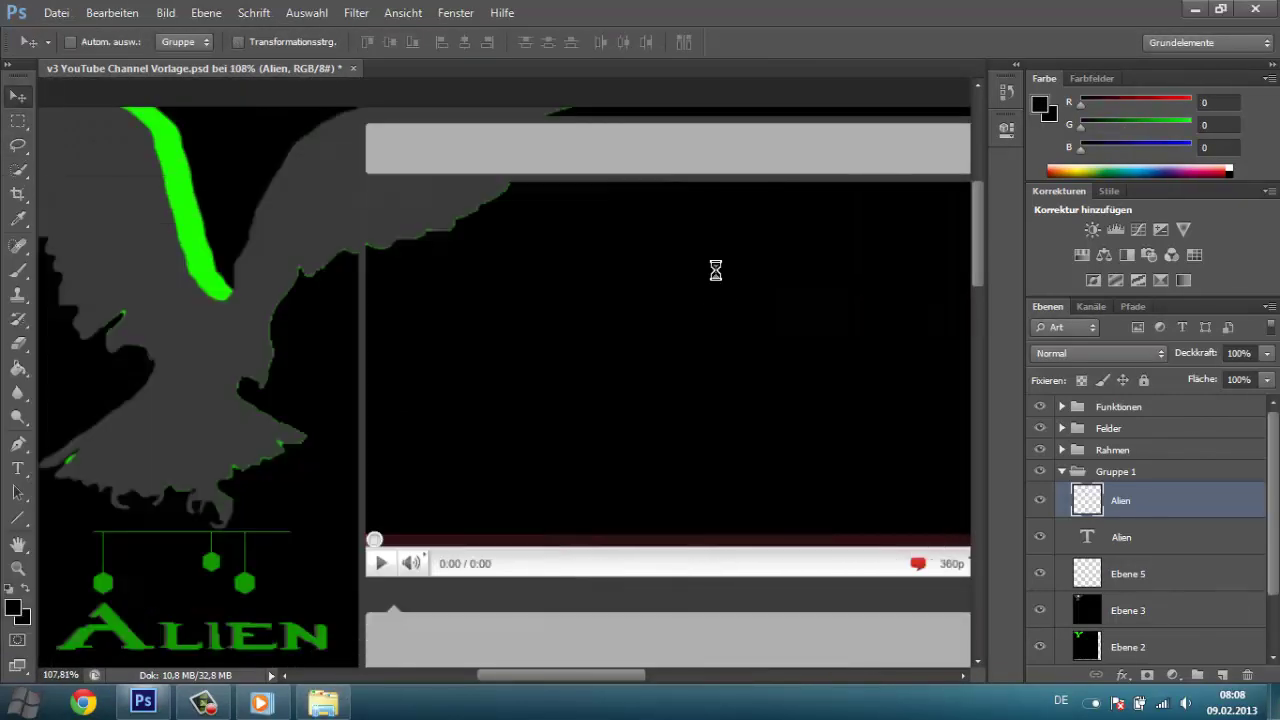
{"action": "left_click_drag", "start_coordinate": [352, 425], "coordinate": [709, 294]}
Stretch the placed '1 (2)' sky photo across the top, reorder its layer and set 50% opacity.
{"action": "scroll", "coordinate": [714, 520], "scroll_direction": "down", "scroll_amount": 3}
{"action": "scroll", "coordinate": [770, 462], "scroll_direction": "down", "scroll_amount": 2}
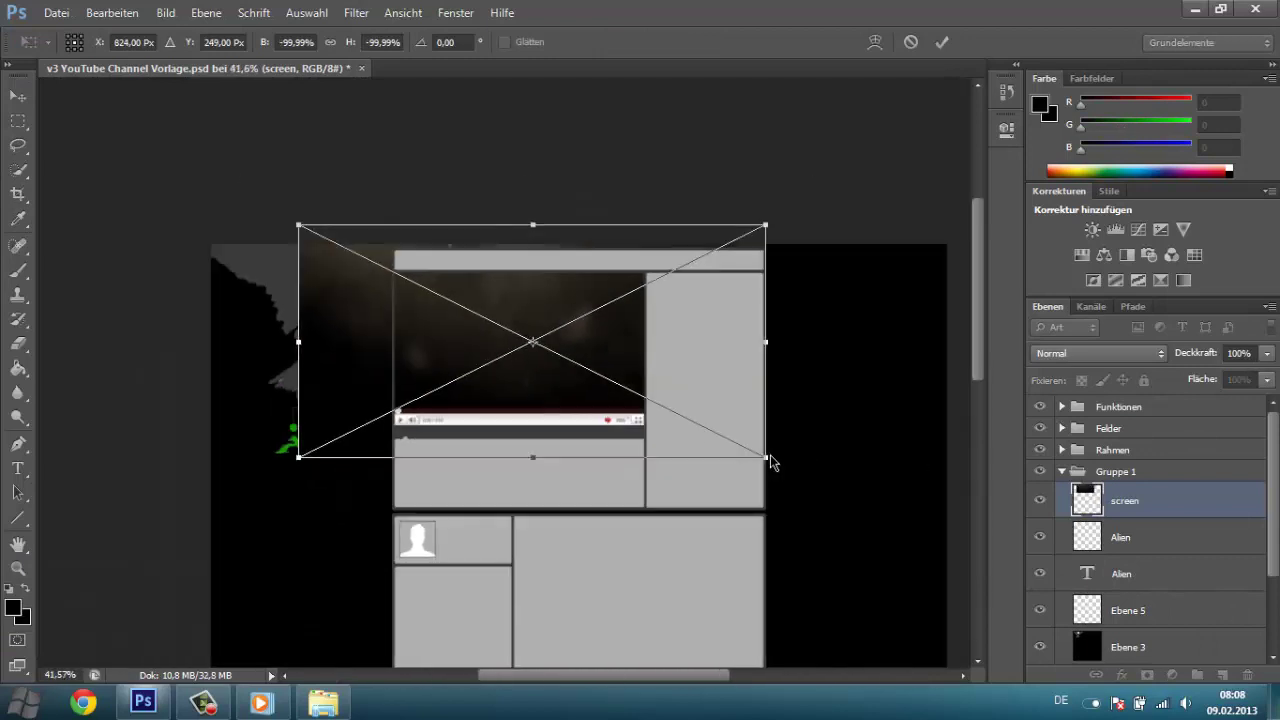
{"action": "left_click_drag", "start_coordinate": [766, 456], "coordinate": [970, 428]}
{"action": "left_click_drag", "start_coordinate": [329, 319], "coordinate": [194, 319]}
{"action": "key", "text": "v"}
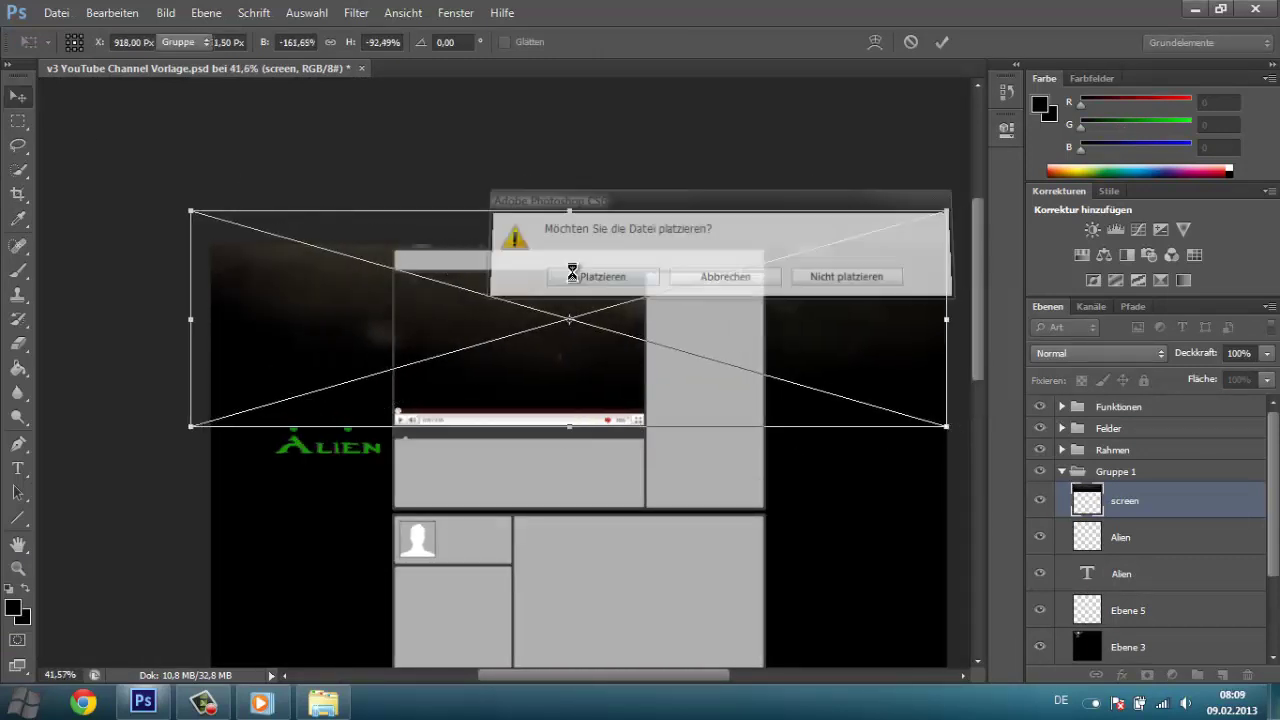
{"action": "left_click", "coordinate": [560, 277]}
{"action": "mouse_move", "coordinate": [1120, 520]}
{"action": "left_mouse_down"}
{"action": "mouse_move", "coordinate": [1120, 608]}
{"action": "mouse_move", "coordinate": [1131, 491]}
{"action": "mouse_move", "coordinate": [1140, 571]}
{"action": "mouse_move", "coordinate": [1100, 611]}
{"action": "mouse_move", "coordinate": [1151, 529]}
{"action": "mouse_move", "coordinate": [1275, 494]}
{"action": "left_mouse_up"}
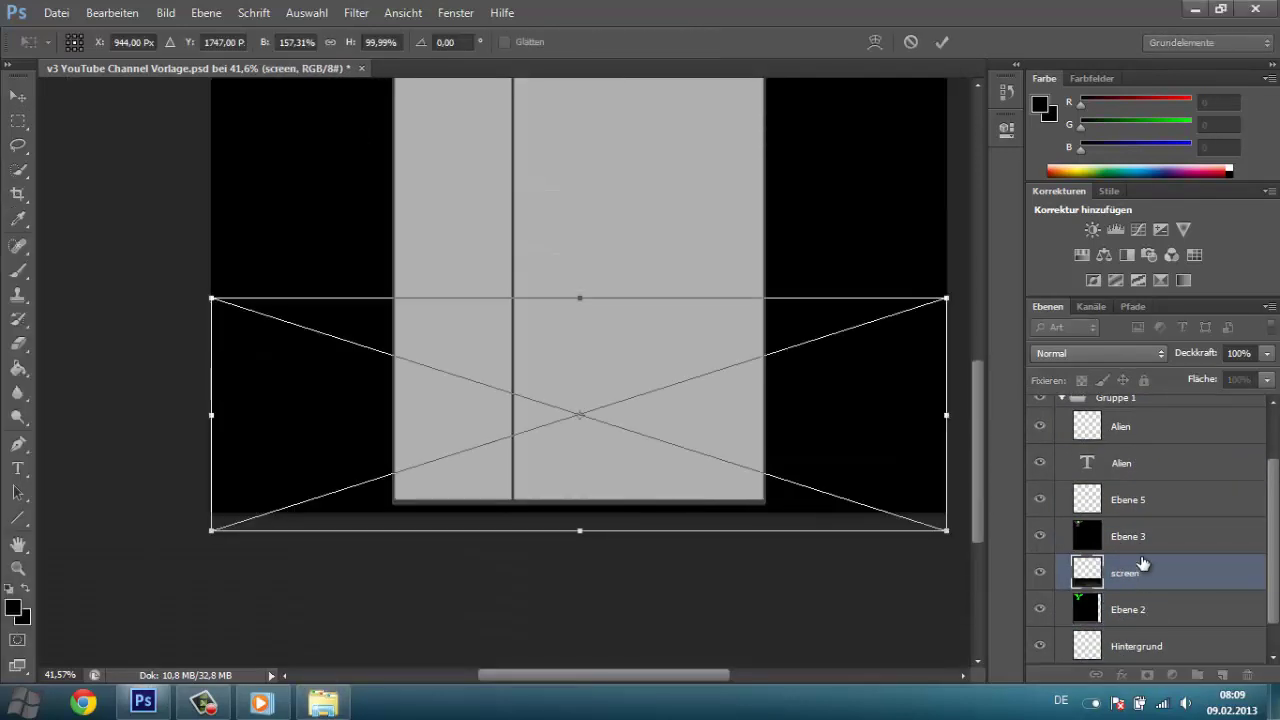
{"action": "key", "text": "Return"}
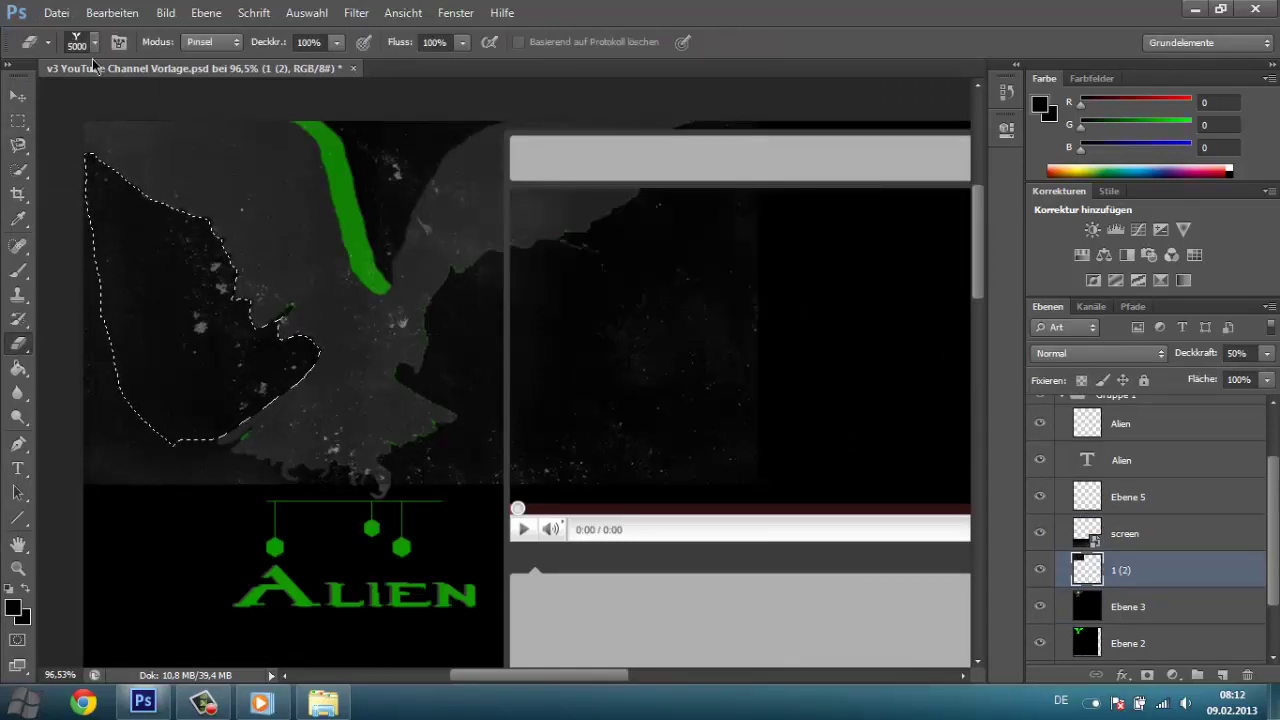
Lasso and erase the eagle parts at the top left and along the wing's inner edge.
{"action": "mouse_move", "coordinate": [160, 260]}
{"action": "left_mouse_down"}
{"action": "mouse_move", "coordinate": [229, 286]}
{"action": "mouse_move", "coordinate": [130, 180]}
{"action": "left_mouse_up"}
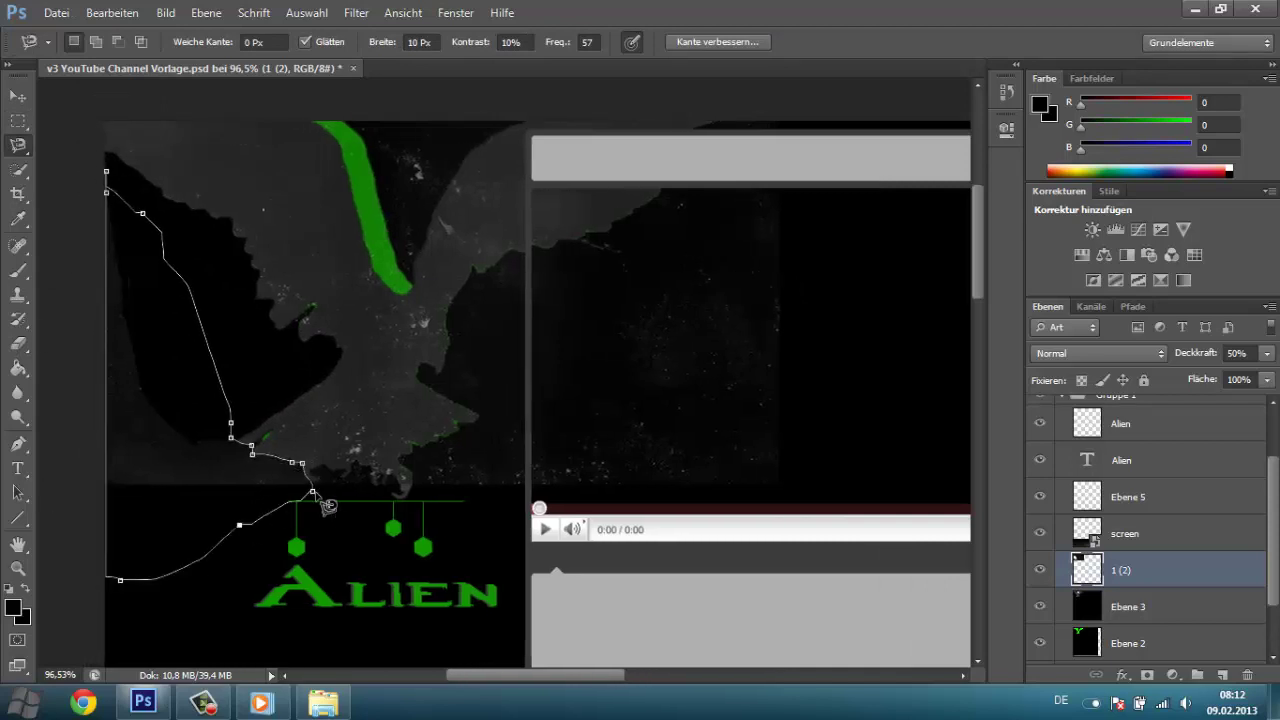
{"action": "double_click", "coordinate": [72, 577]}
{"action": "key", "text": "e"}
{"action": "left_click_drag", "start_coordinate": [547, 683], "coordinate": [570, 683]}
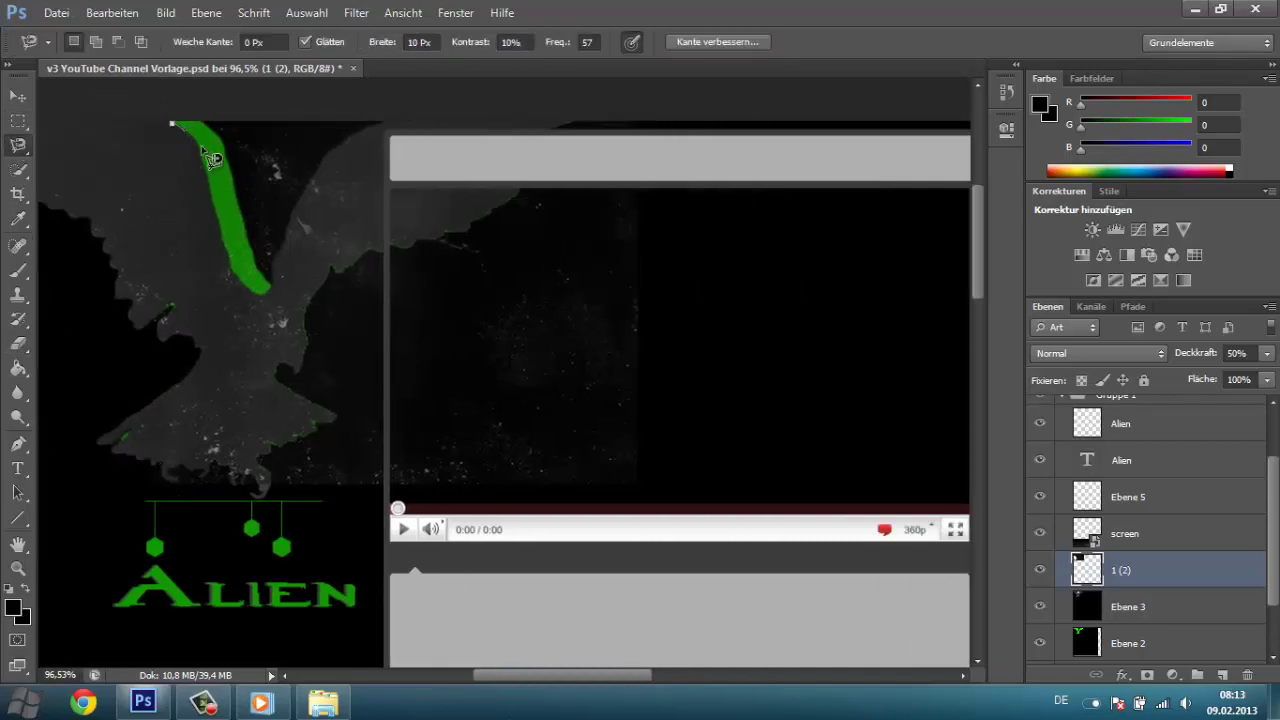
{"action": "left_click", "coordinate": [385, 123]}
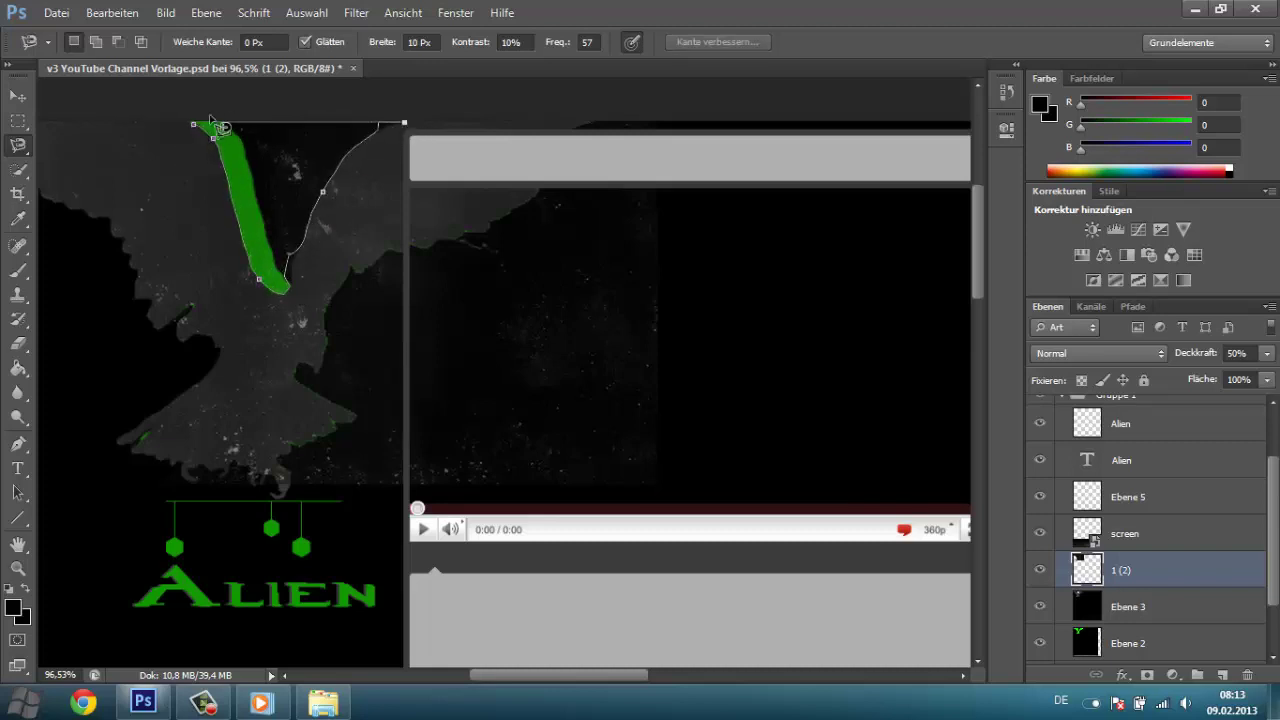
{"action": "left_click", "coordinate": [213, 121]}
{"action": "key", "text": "e"}
{"action": "key", "text": "l"}
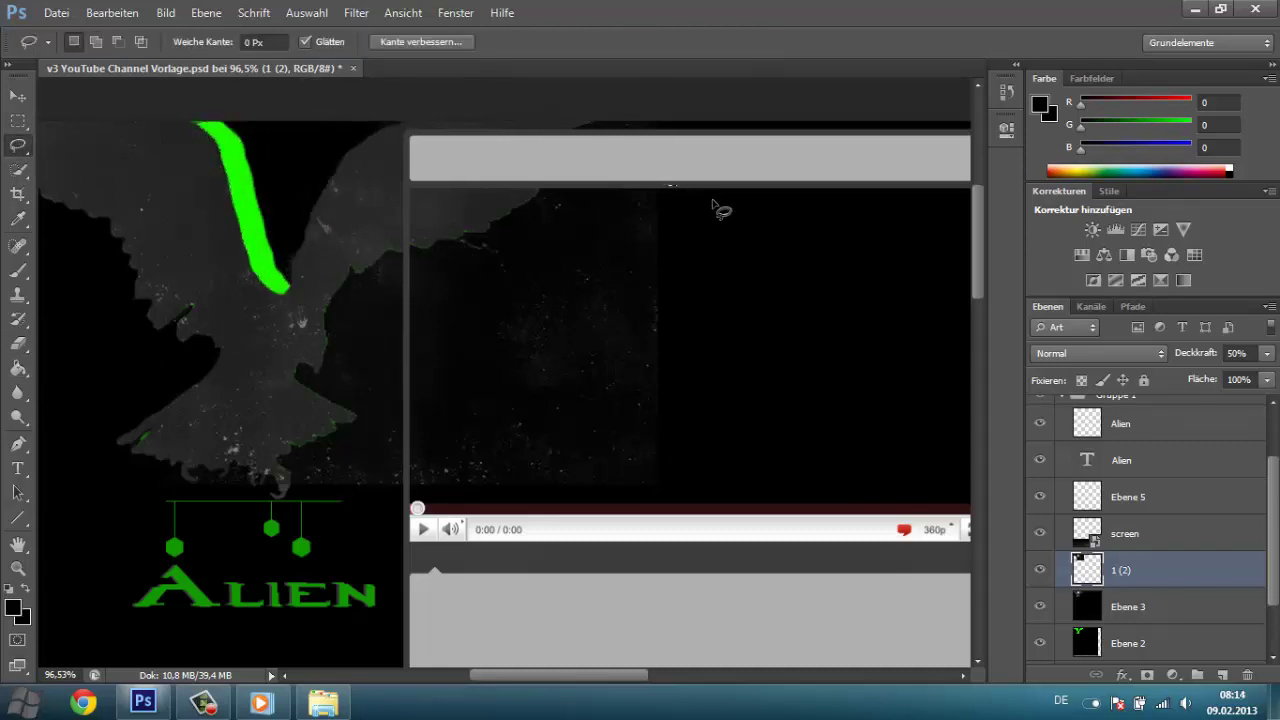
Outline the video player area, soften the edge with Refine Edge, erase it and deselect.
{"action": "left_click_drag", "start_coordinate": [731, 459], "coordinate": [440, 525]}
{"action": "left_click", "coordinate": [421, 42]}
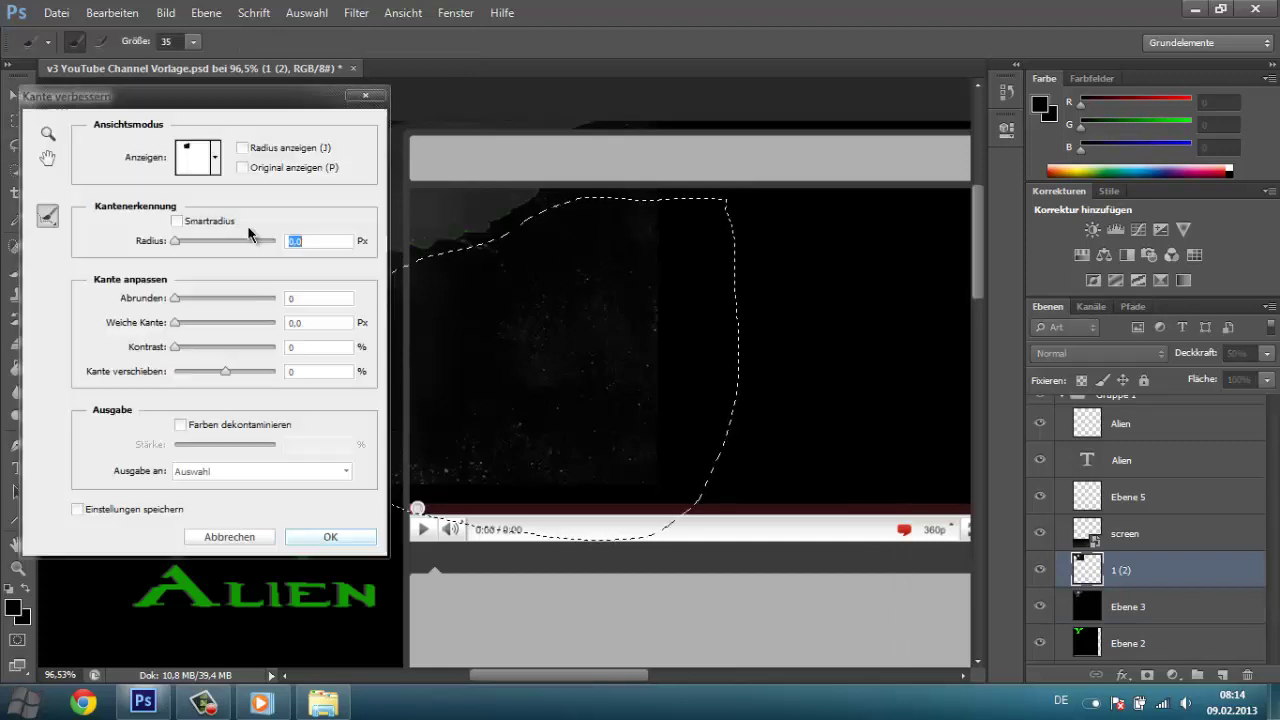
{"action": "left_click", "coordinate": [251, 562]}
{"action": "key", "text": "e"}
{"action": "key", "text": "ctrl+d"}
Lasso and erase the lower wing tip and the eagle's feet.
{"action": "key", "text": "l"}
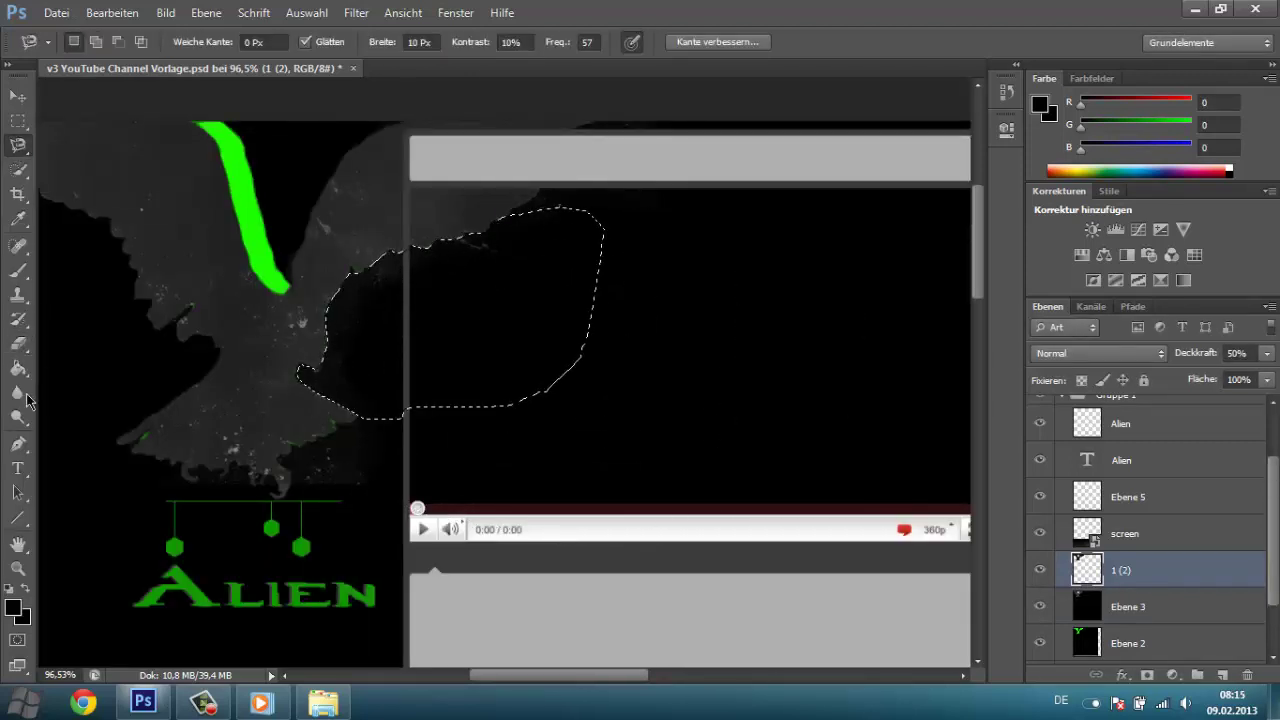
{"action": "key", "text": "e"}
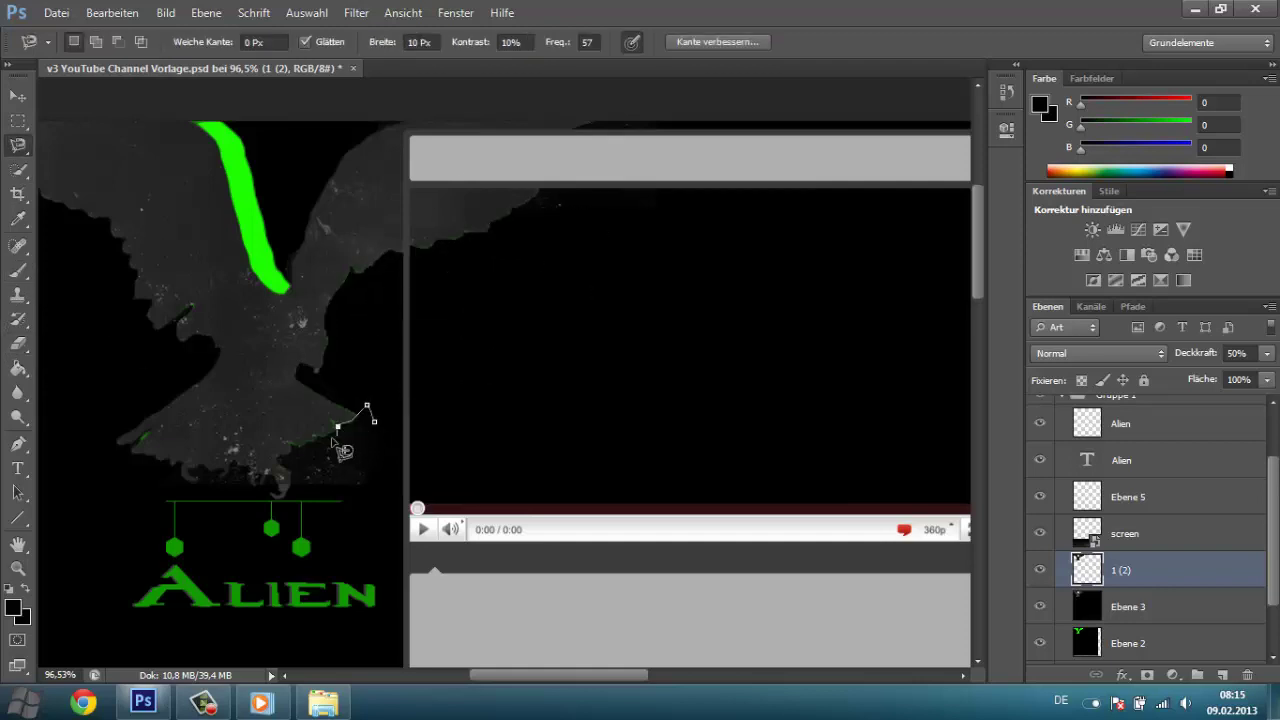
{"action": "double_click", "coordinate": [385, 452]}
{"action": "key", "text": "e"}
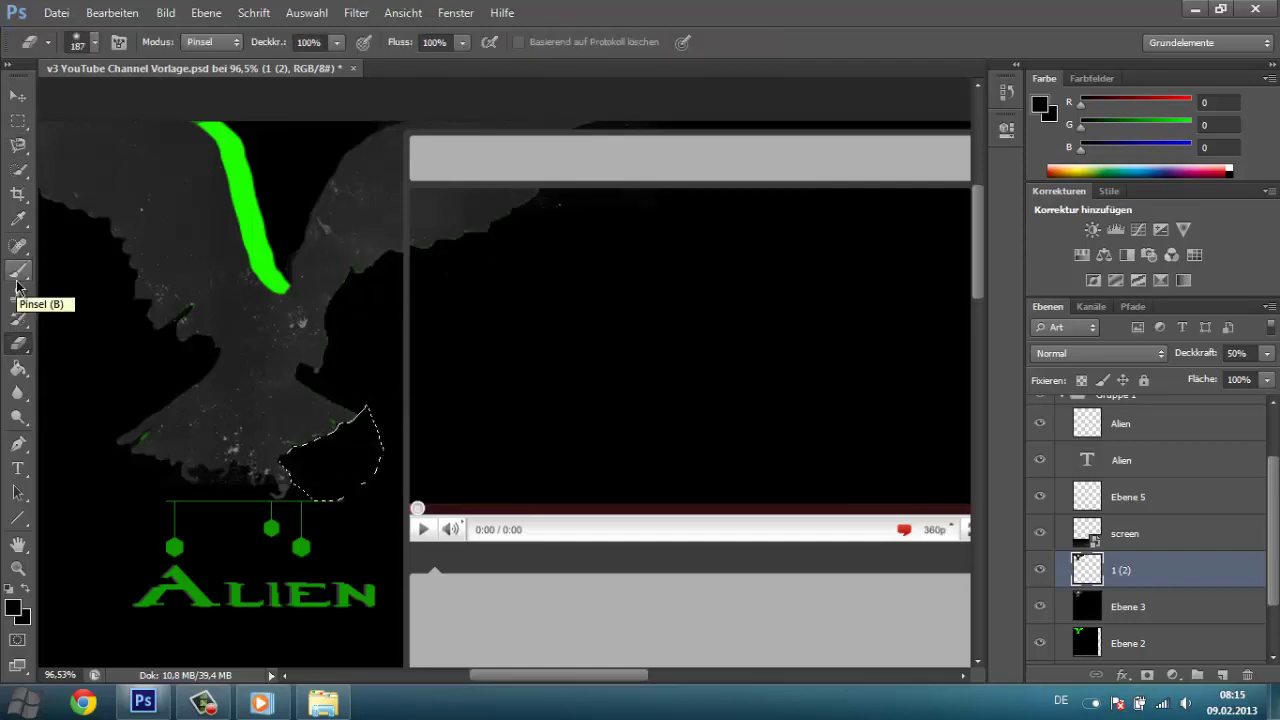
{"action": "double_click", "coordinate": [287, 498]}
{"action": "key", "text": "e"}
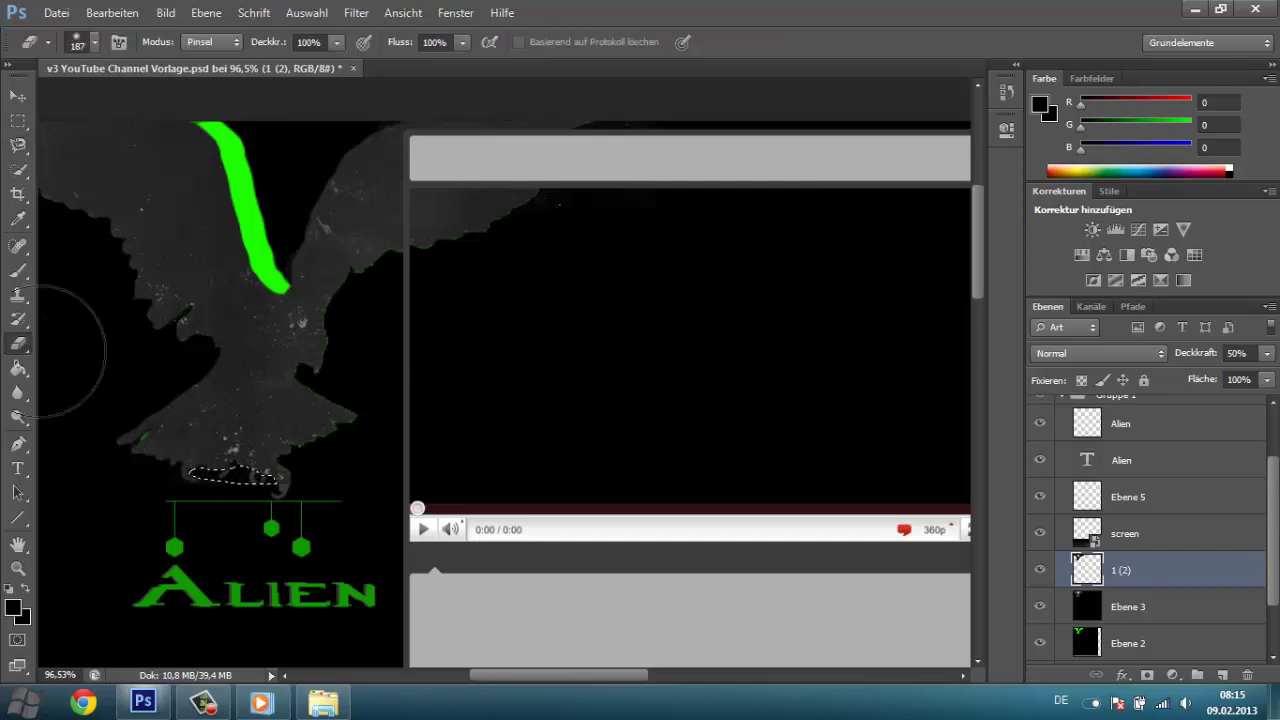
{"action": "key", "text": "l"}
{"action": "key", "text": "e"}
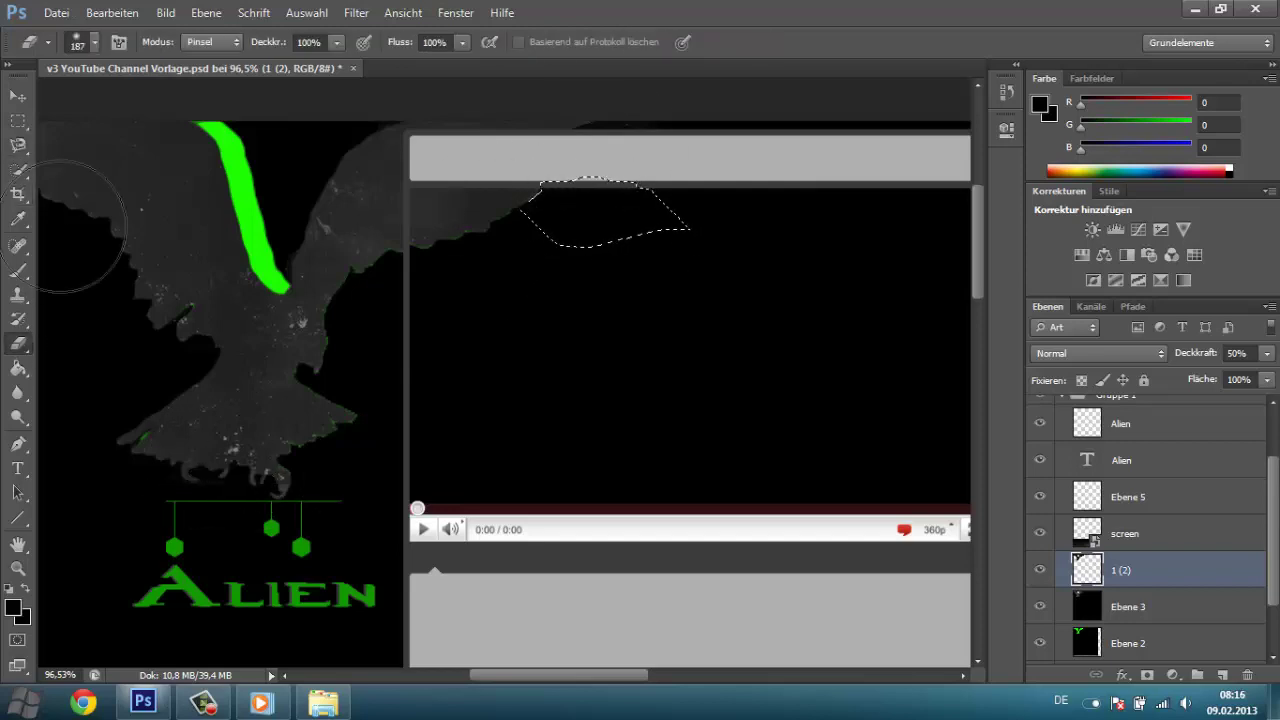
{"action": "key", "text": "l"}
Start tracing the wing over the player and check the alternative eraser tools.
{"action": "left_click", "coordinate": [655, 128]}
{"action": "right_click", "coordinate": [18, 343]}
{"action": "key", "text": "v"}
{"action": "scroll", "coordinate": [180, 220], "scroll_direction": "down", "scroll_amount": 3}
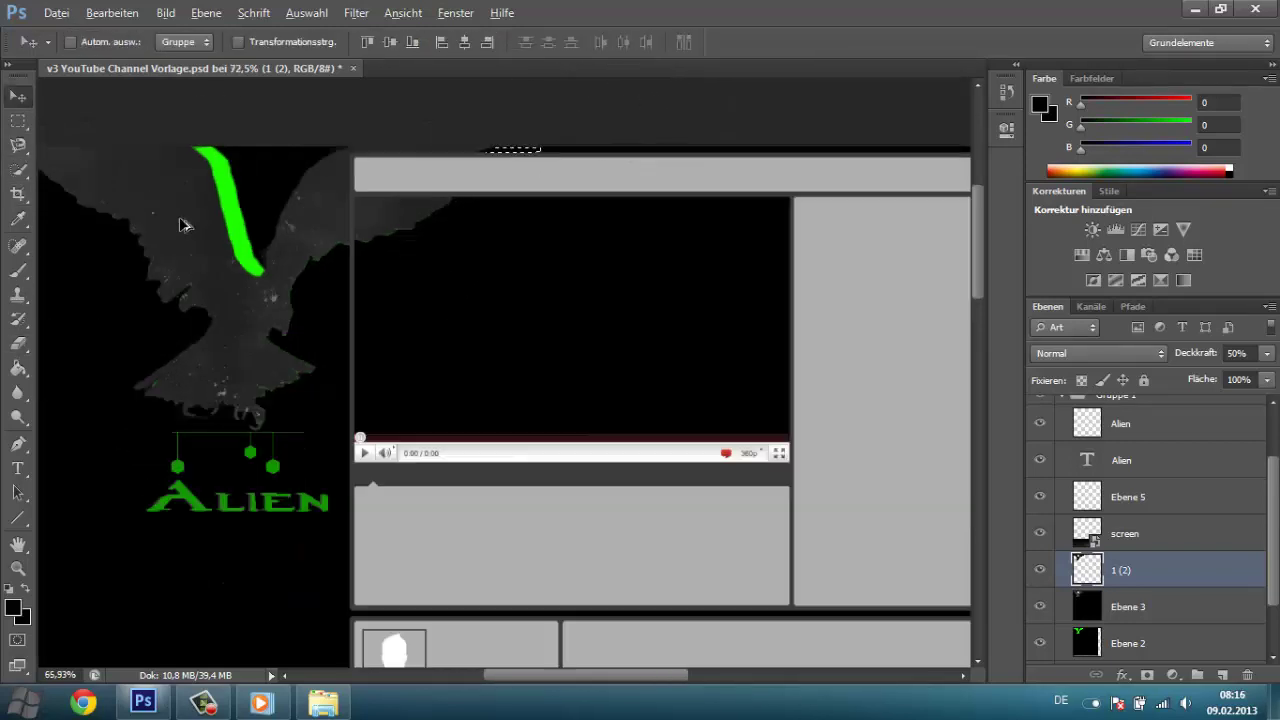
Adjust the eagle texture layer's opacity, setting 100% and then typing 53%.
{"action": "left_click", "coordinate": [1267, 353]}
{"action": "scroll", "coordinate": [480, 360], "scroll_direction": "up", "scroll_amount": 2}
{"action": "scroll", "coordinate": [480, 360], "scroll_direction": "up", "scroll_amount": 2}
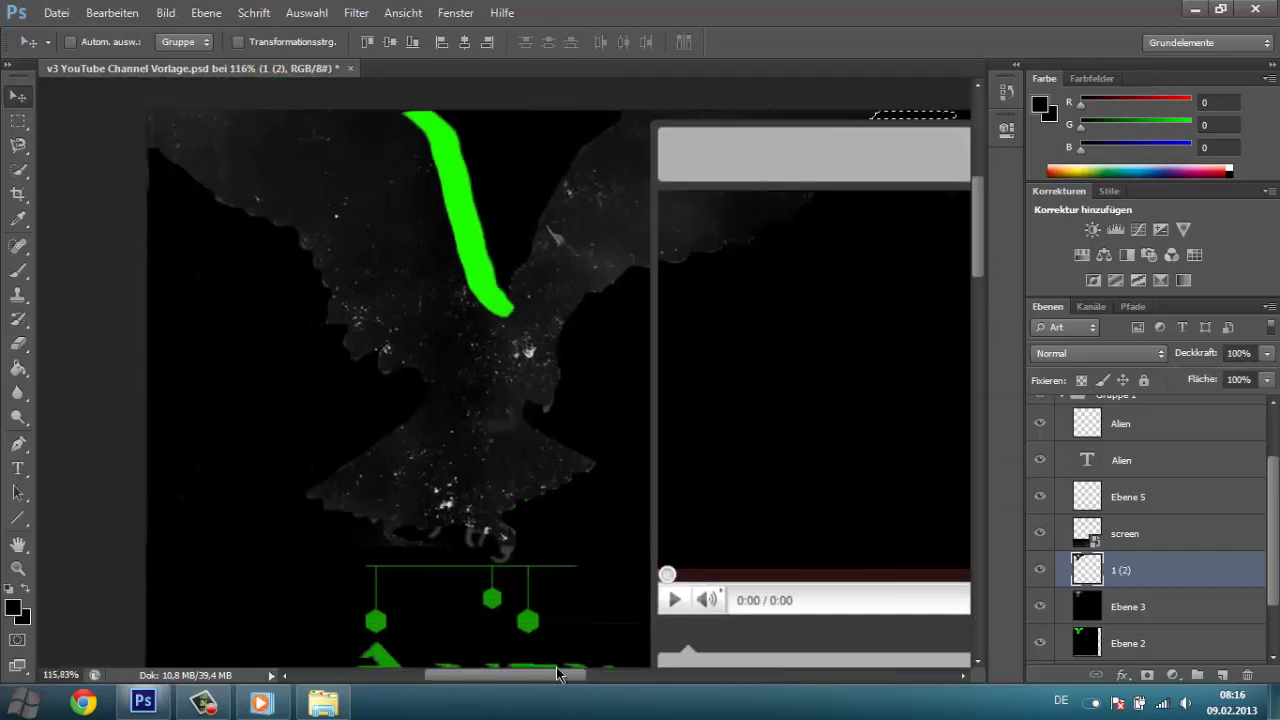
{"action": "scroll", "coordinate": [556, 400], "scroll_direction": "down", "scroll_amount": 6}
{"action": "key", "text": "5"}
{"action": "key", "text": "3"}
{"action": "scroll", "coordinate": [920, 463], "scroll_direction": "up", "scroll_amount": 3}
Copy the grey eagle onto its own layer and move it to the banner's right side.
{"action": "left_click", "coordinate": [1222, 675]}
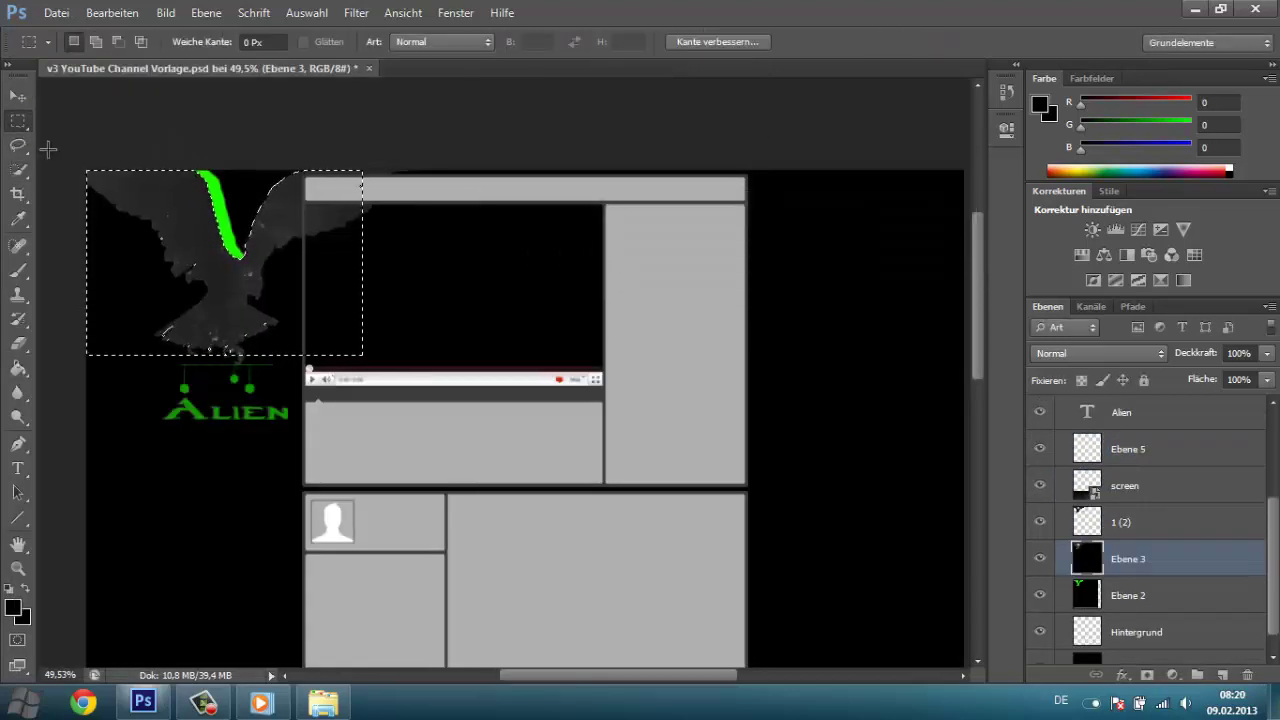
{"action": "key", "text": "Return"}
{"action": "left_click_drag", "start_coordinate": [152, 224], "coordinate": [818, 256]}
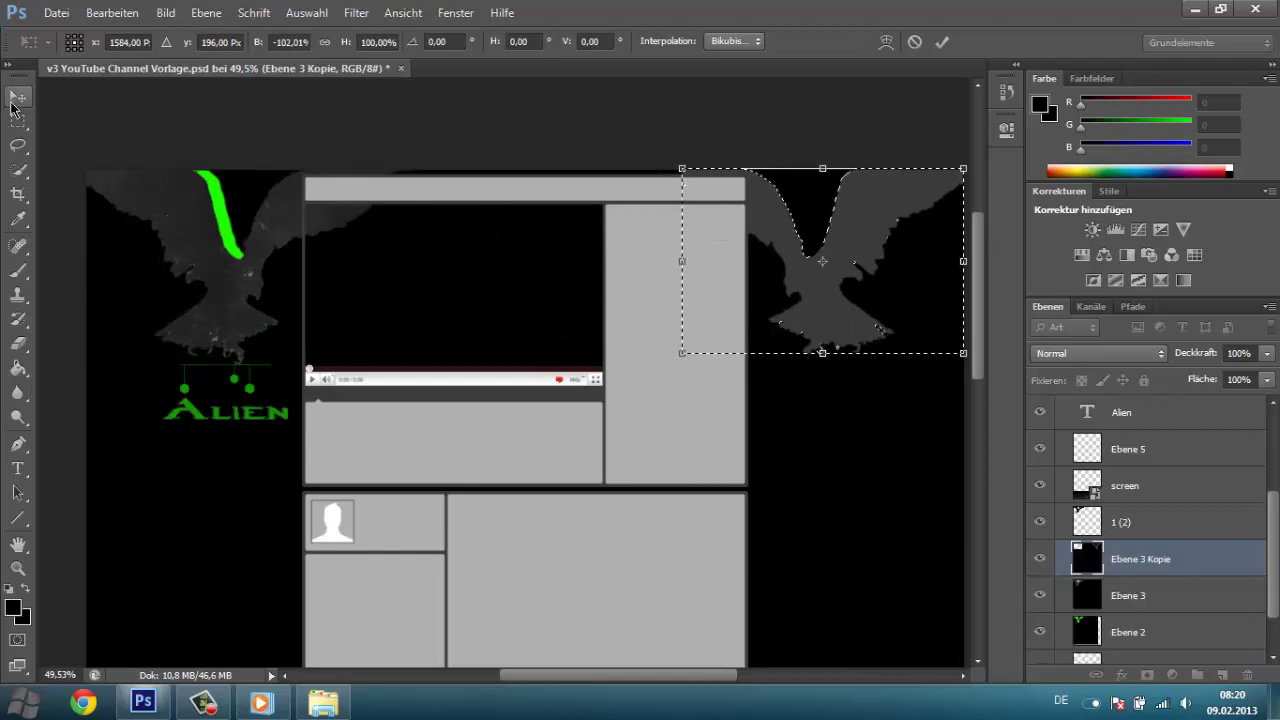
{"action": "key", "text": "Return"}
{"action": "left_click", "coordinate": [1127, 530]}
Duplicate the eagle texture layer, mirror it horizontally and place it over the right eagle.
{"action": "key", "text": "ctrl+t"}
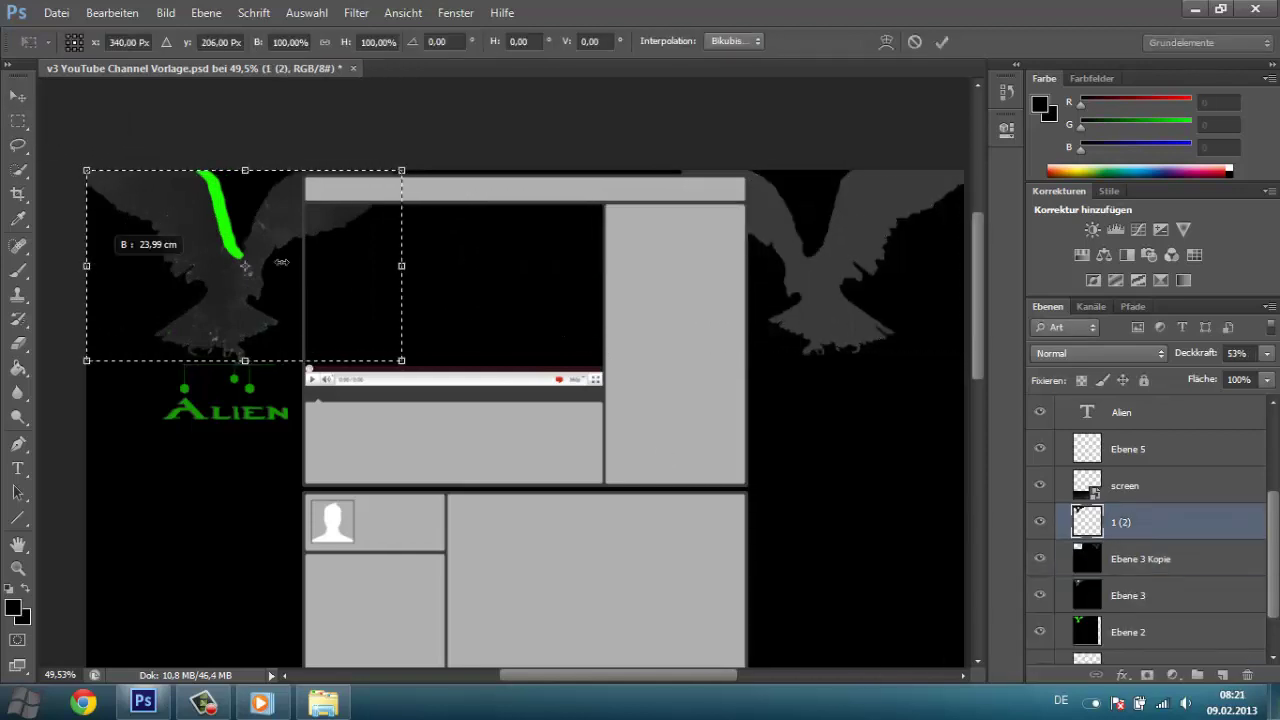
{"action": "left_click", "coordinate": [1087, 521], "text": "ctrl"}
{"action": "right_click", "coordinate": [1140, 521]}
{"action": "left_click", "coordinate": [950, 84]}
{"action": "key", "text": "Return"}
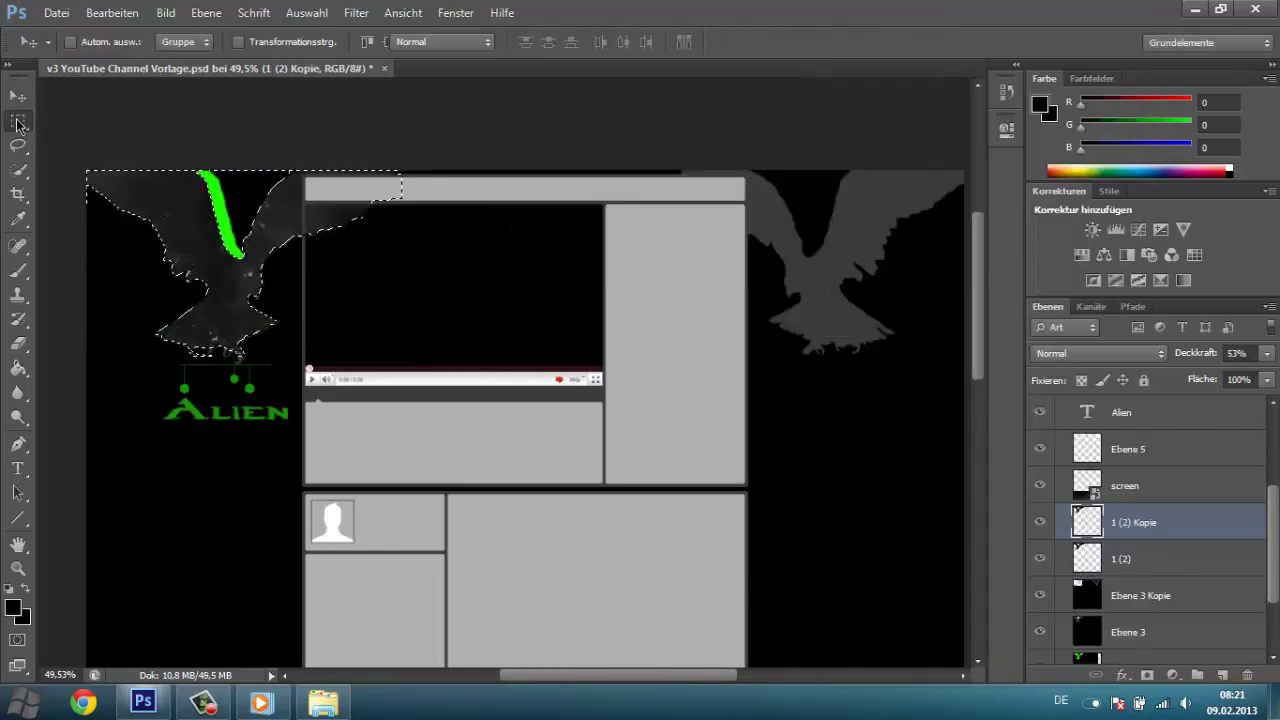
{"action": "left_click_drag", "start_coordinate": [434, 371], "coordinate": [86, 163]}
{"action": "key", "text": "ctrl+t"}
{"action": "left_click_drag", "start_coordinate": [318, 241], "coordinate": [888, 241]}
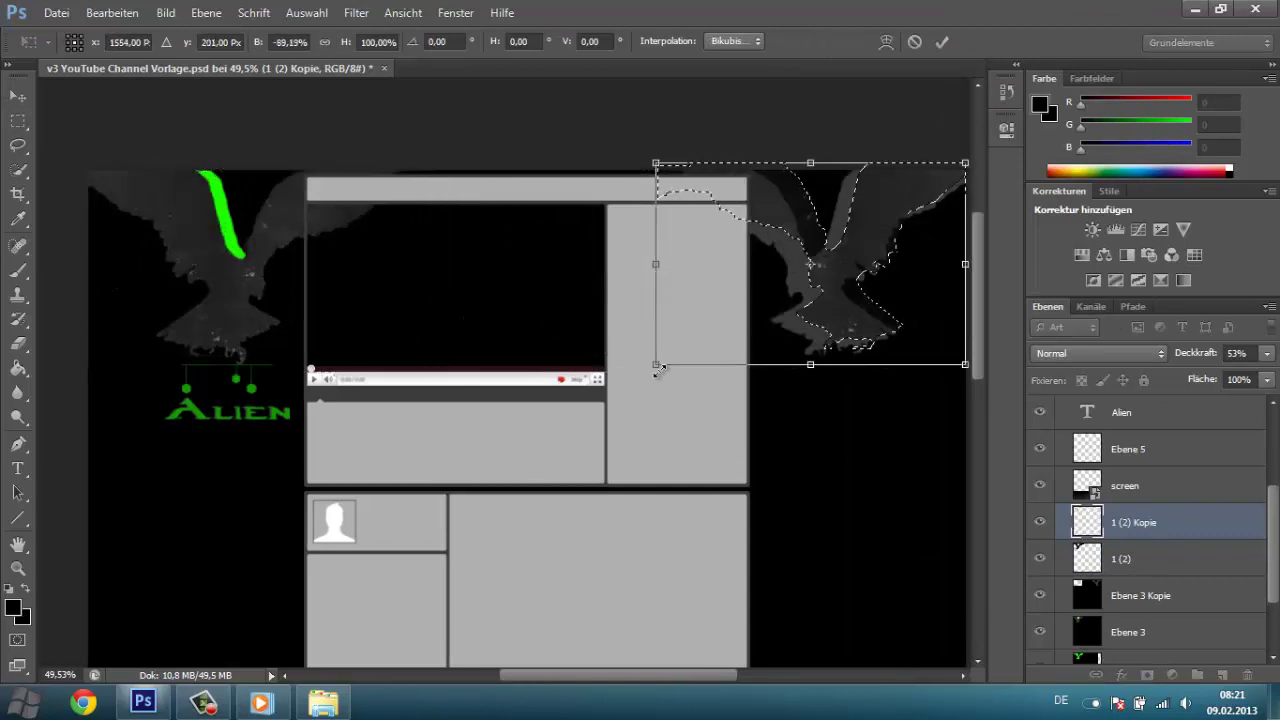
{"action": "key", "text": "Return"}
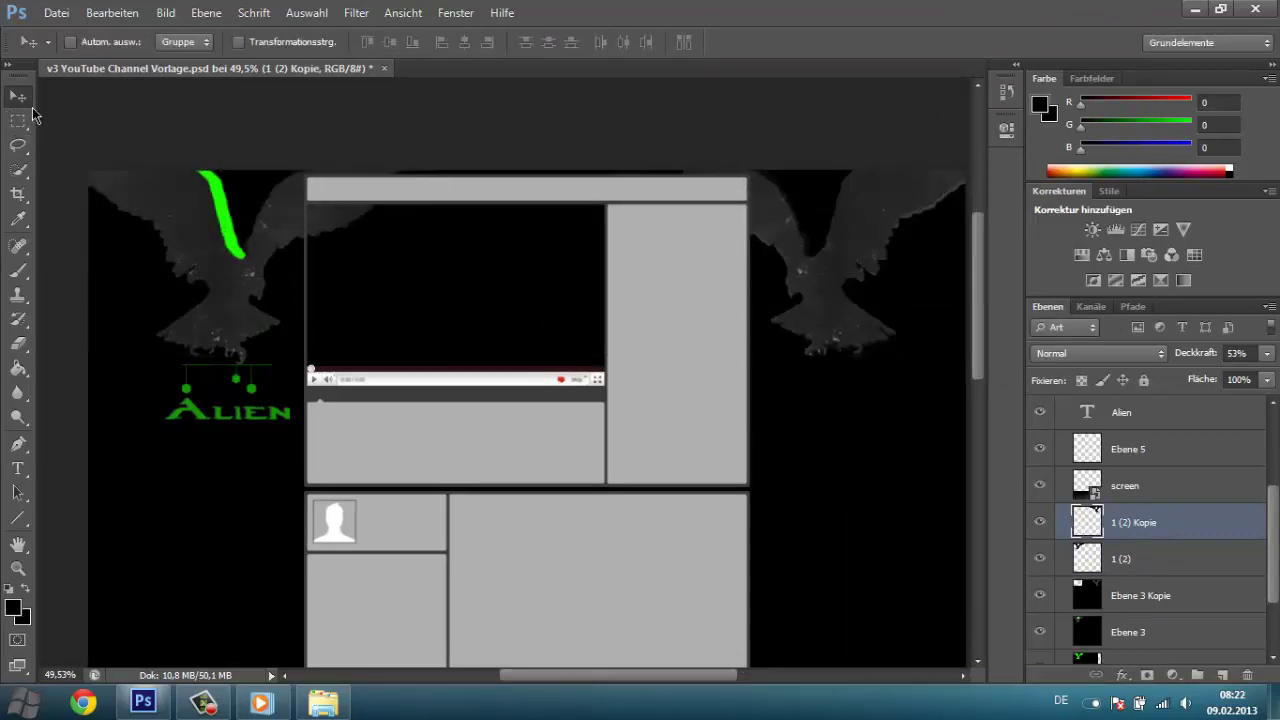
Duplicate the green ornament, flip it horizontally and move it under the right eagle.
{"action": "left_click", "coordinate": [272, 368], "text": "ctrl"}
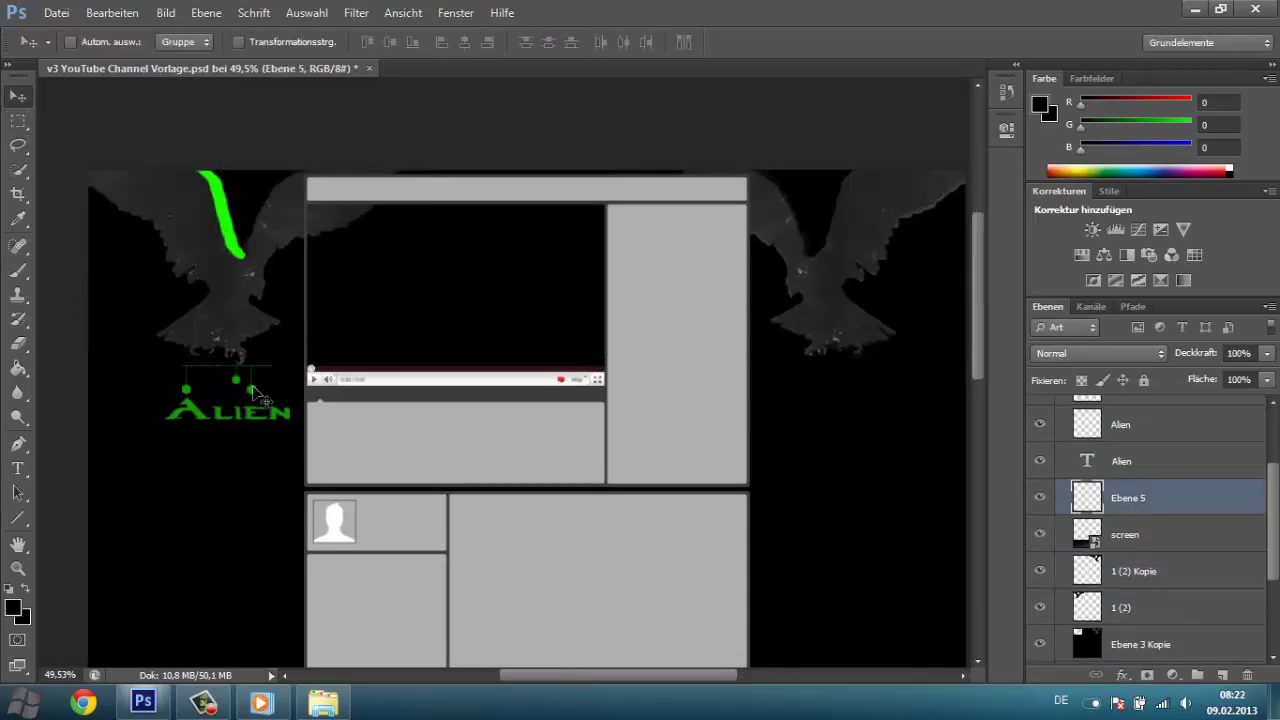
{"action": "right_click", "coordinate": [1140, 497]}
{"action": "left_click", "coordinate": [870, 62]}
{"action": "key", "text": "Return"}
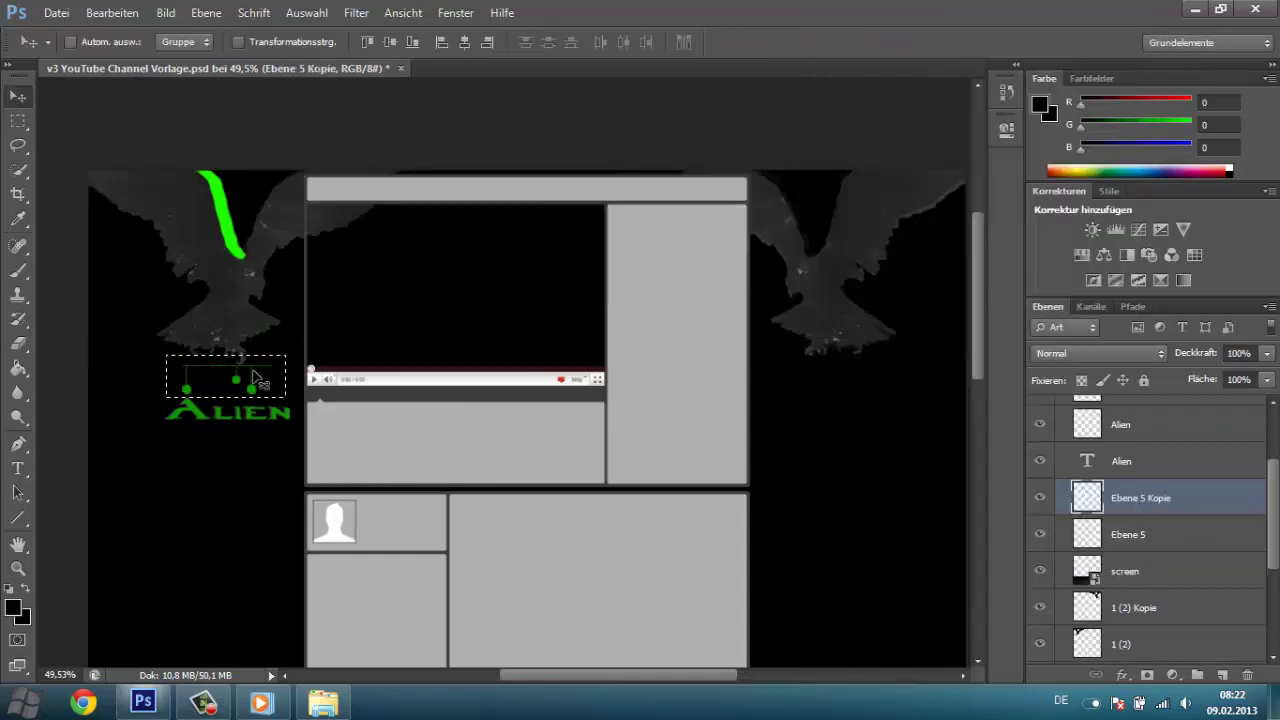
{"action": "key", "text": "ctrl+t"}
{"action": "left_click_drag", "start_coordinate": [172, 388], "coordinate": [610, 395]}
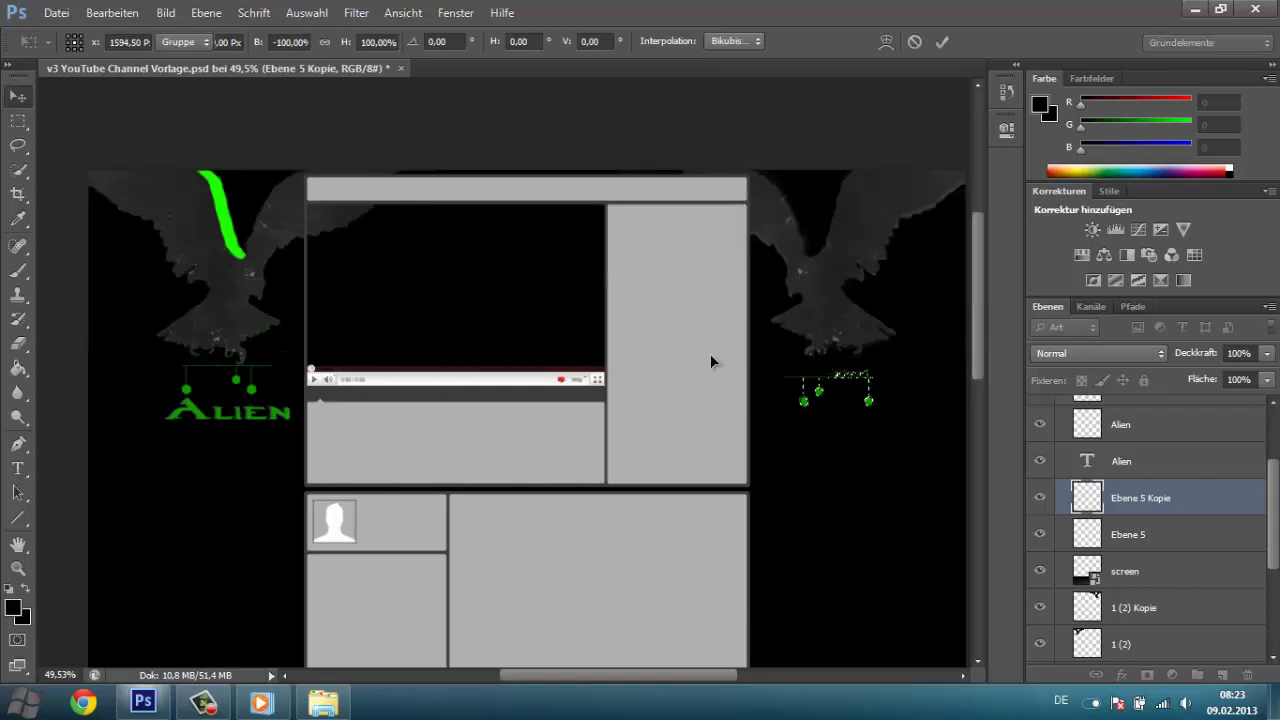
{"action": "key", "text": "Return"}
Replace the mirrored text with new 'Alien' text coloured green.
{"action": "scroll", "coordinate": [850, 390], "scroll_direction": "up", "scroll_amount": 3}
{"action": "scroll", "coordinate": [850, 390], "scroll_direction": "up", "scroll_amount": 3}
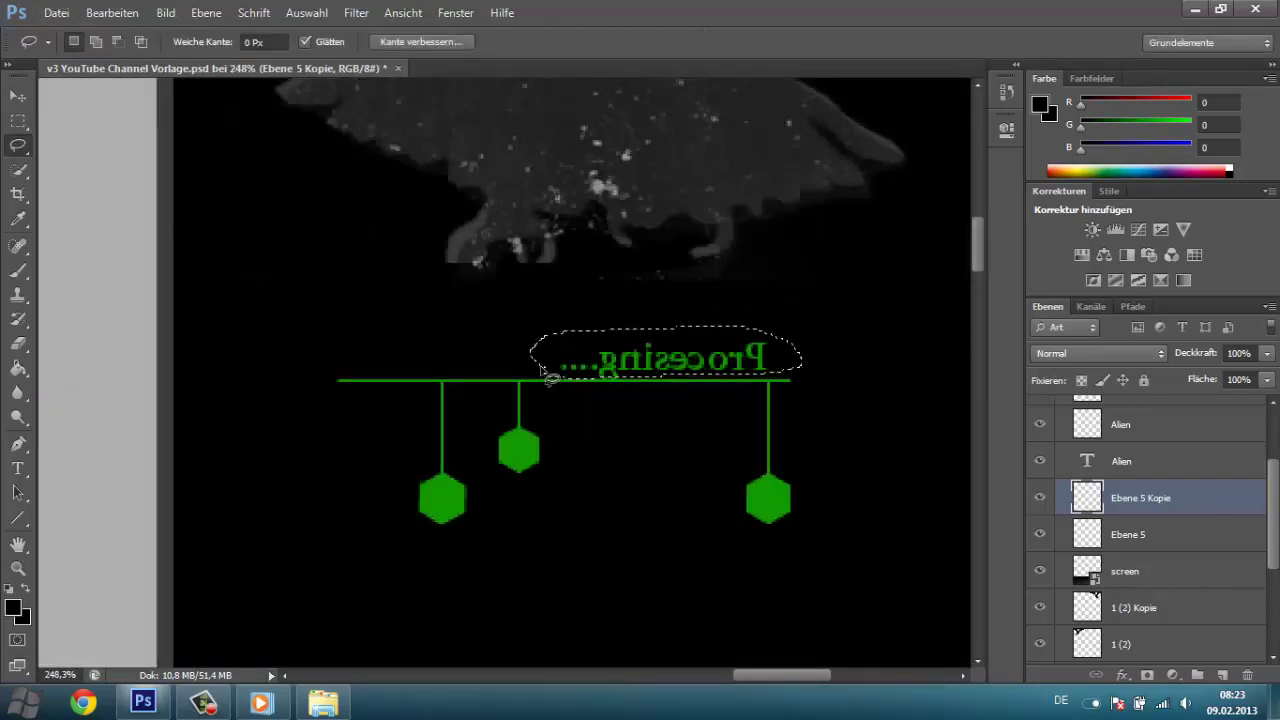
{"action": "key", "text": "ctrl+d"}
{"action": "key", "text": "t"}
{"action": "scroll", "coordinate": [337, 443], "scroll_direction": "down", "scroll_amount": 3}
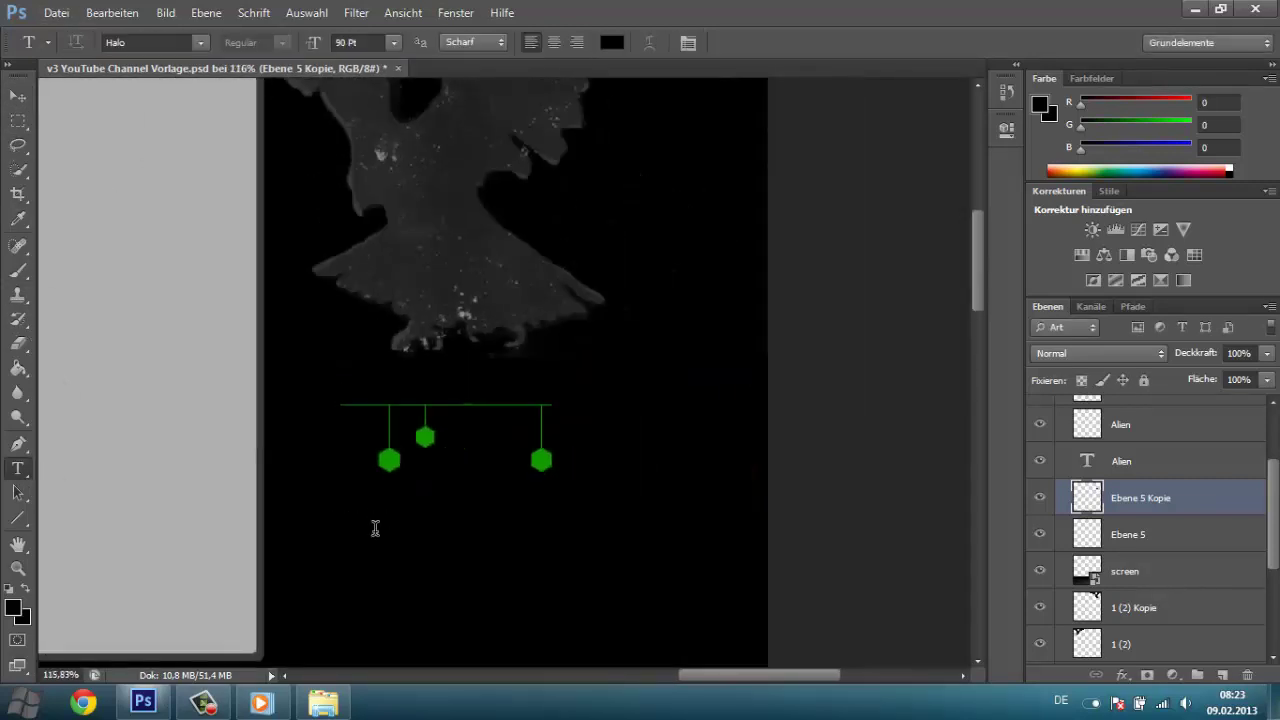
{"action": "key", "text": "ctrl+a"}
{"action": "left_click", "coordinate": [611, 42]}
{"action": "left_click", "coordinate": [826, 151]}
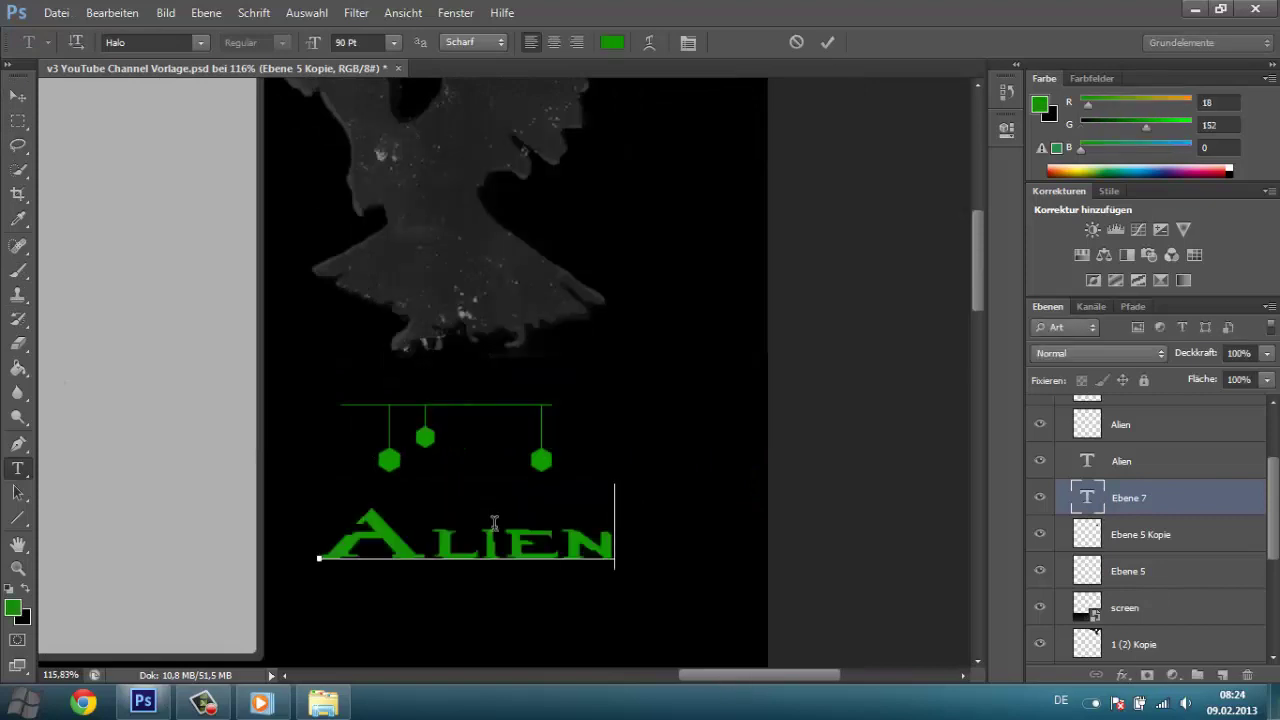
{"action": "left_click", "coordinate": [827, 42]}
Commit the green 'Alien' text and position it under the right eagle.
{"action": "scroll", "coordinate": [575, 640], "scroll_direction": "down", "scroll_amount": 3}
{"action": "left_click_drag", "start_coordinate": [575, 677], "coordinate": [593, 677]}
{"action": "left_click_drag", "start_coordinate": [711, 554], "coordinate": [705, 541]}
{"action": "key", "text": "ctrl+Return"}
{"action": "key", "text": "v"}
{"action": "scroll", "coordinate": [705, 540], "scroll_direction": "down", "scroll_amount": 2}
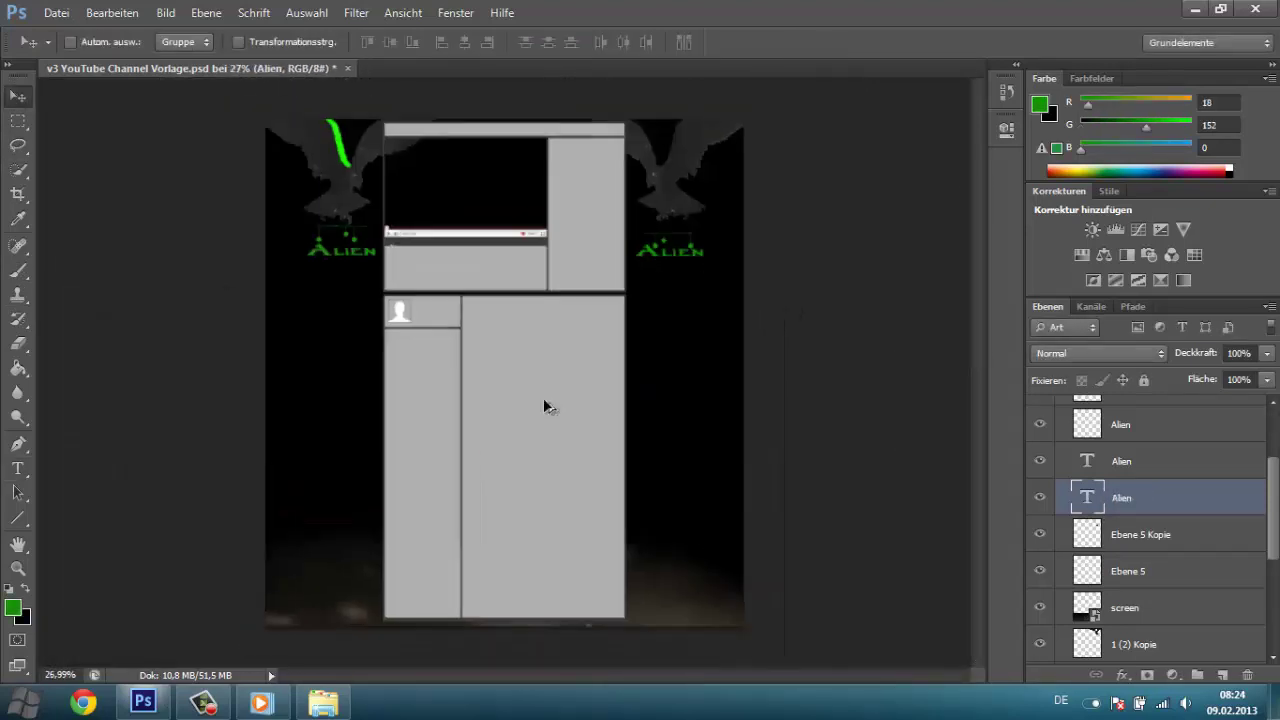
{"action": "scroll", "coordinate": [543, 397], "scroll_direction": "up", "scroll_amount": 4}
{"action": "left_click_drag", "start_coordinate": [560, 678], "coordinate": [514, 678]}
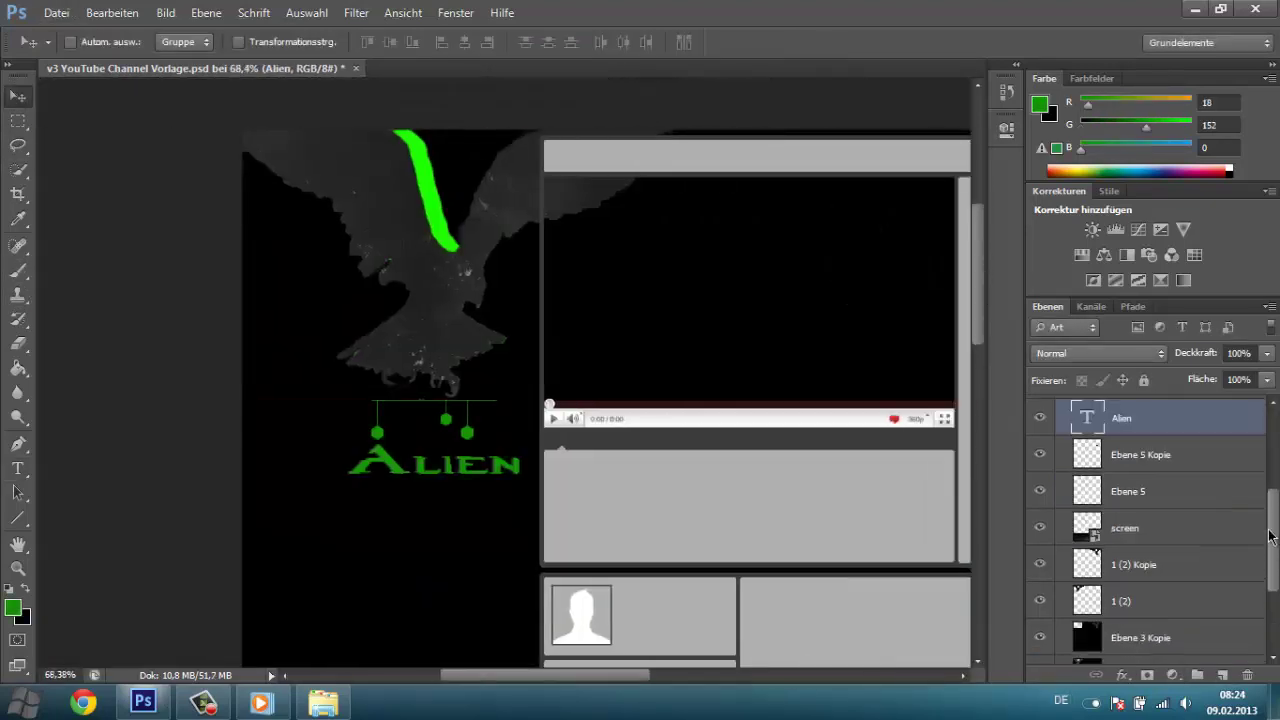
On a new layer, stamp a large eagle brush in bright green (30,255,0).
{"action": "key", "text": "ctrl+shift+alt+n"}
{"action": "left_click", "coordinate": [18, 270]}
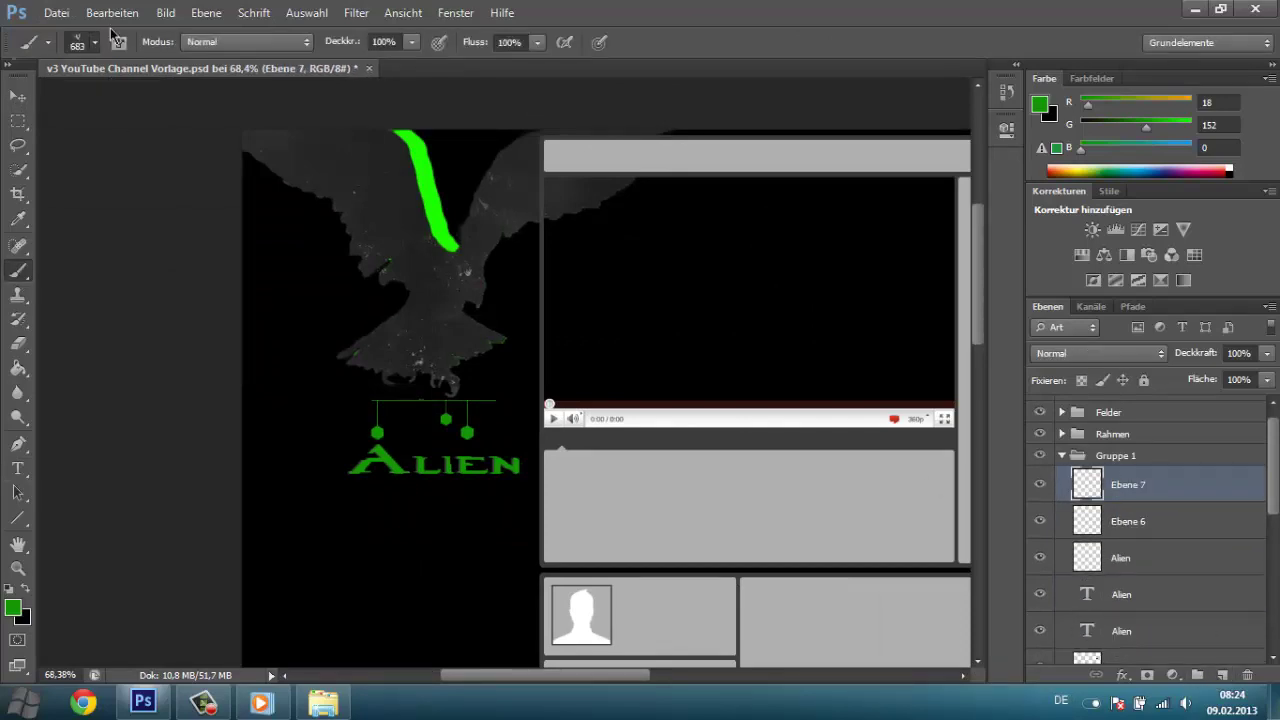
{"action": "left_click", "coordinate": [94, 42]}
{"action": "left_click", "coordinate": [188, 558]}
{"action": "key", "text": "Return"}
{"action": "left_click", "coordinate": [12, 607]}
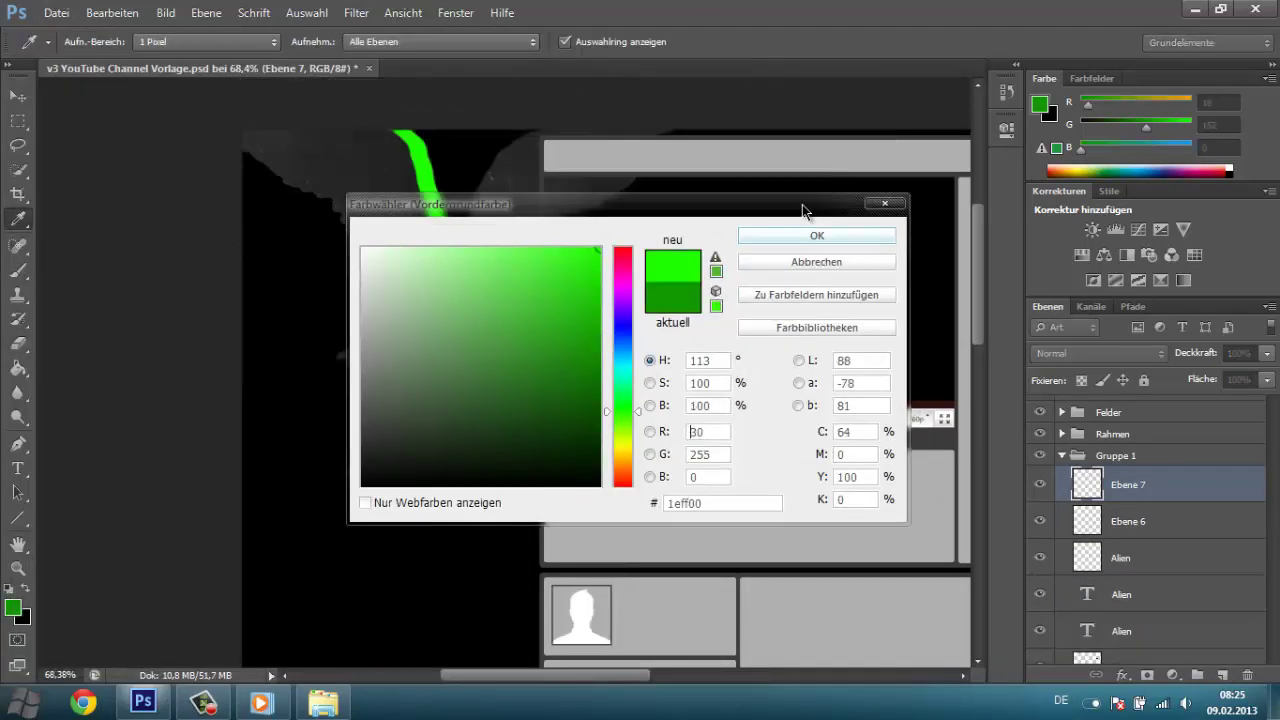
{"action": "left_click", "coordinate": [808, 218]}
{"action": "left_click", "coordinate": [440, 255]}
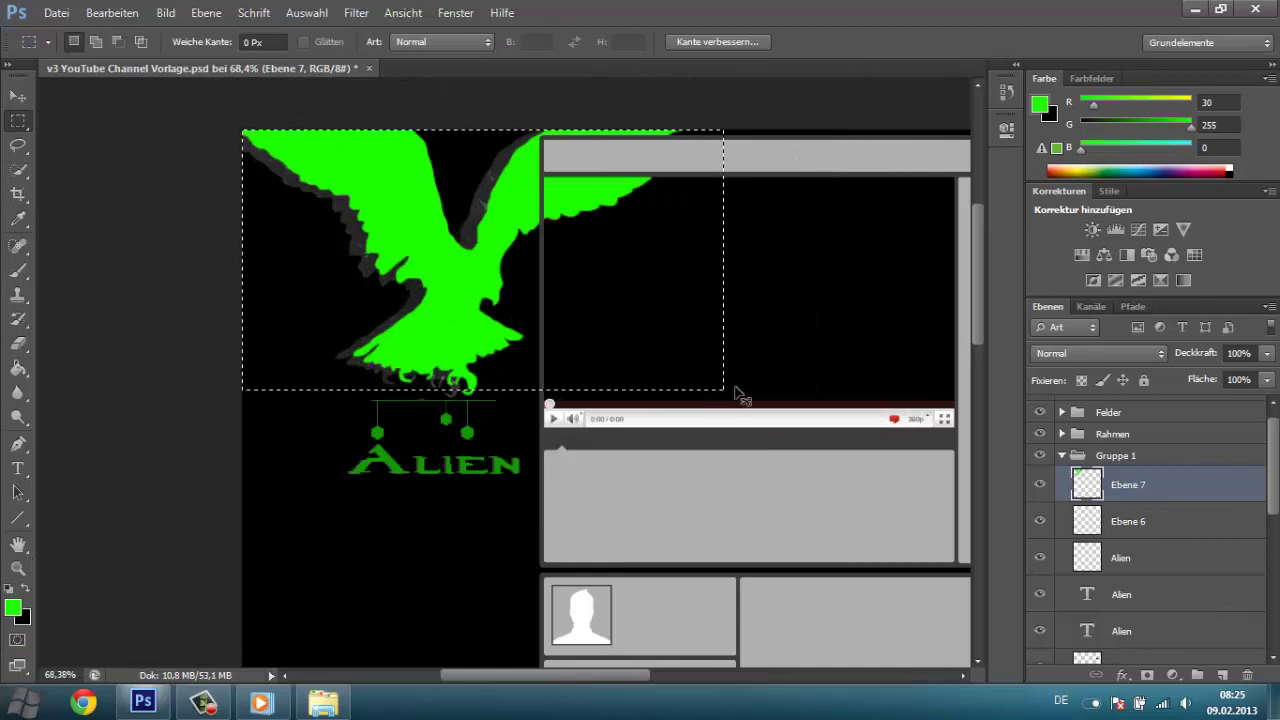
Mirror the green eagle to the top right and move its layer beneath Ebene 3 Kopie.
{"action": "key", "text": "ctrl+t"}
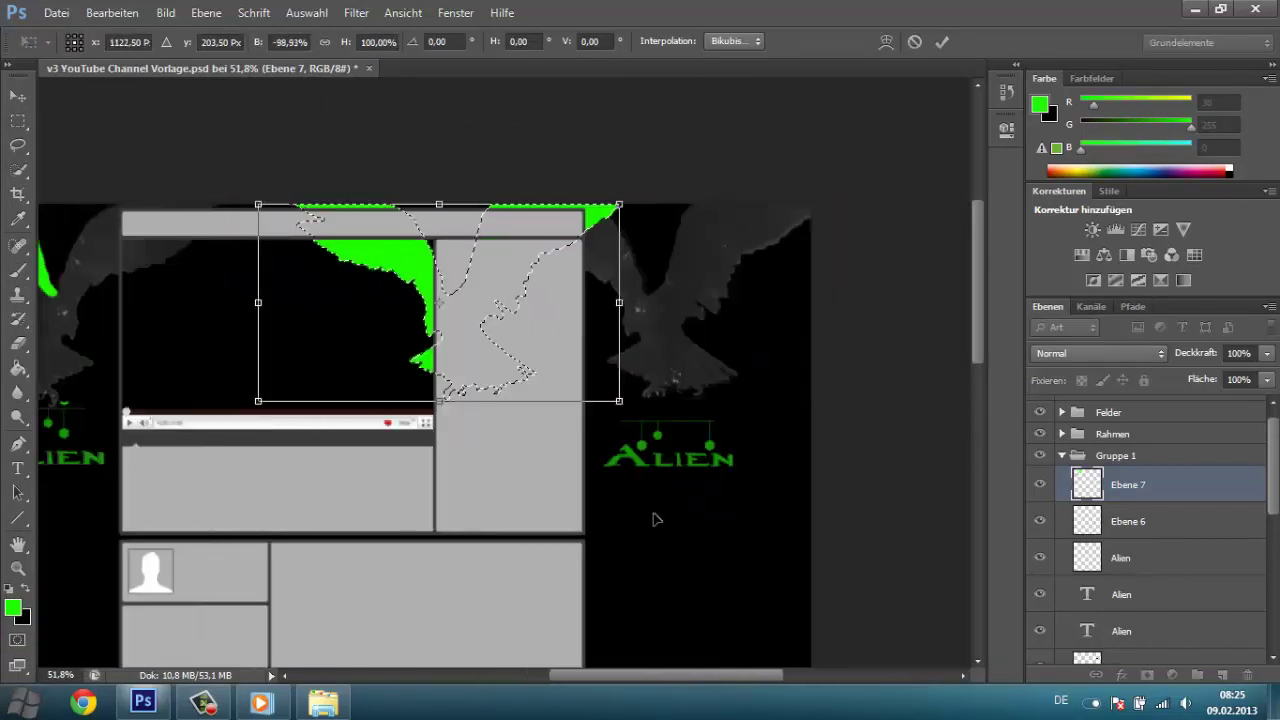
{"action": "left_click_drag", "start_coordinate": [654, 517], "coordinate": [625, 295]}
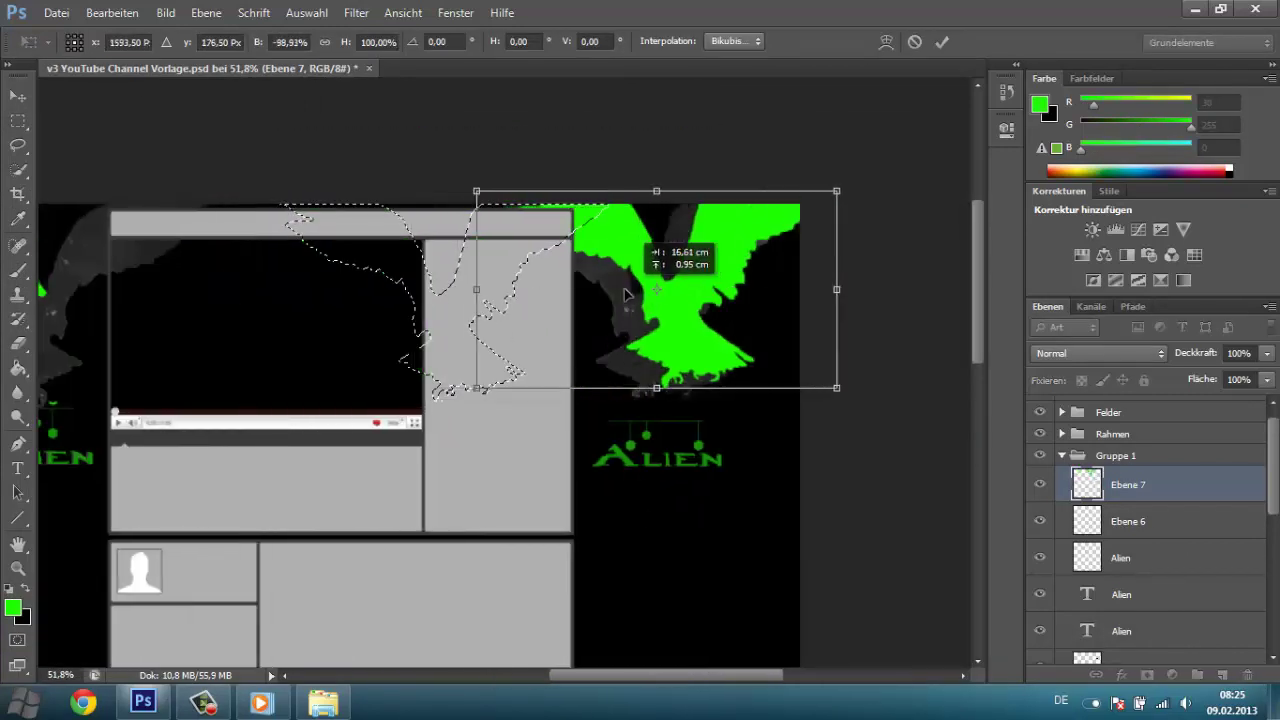
{"action": "key", "text": "Return"}
{"action": "key", "text": "ctrl+shift+bracketleft"}
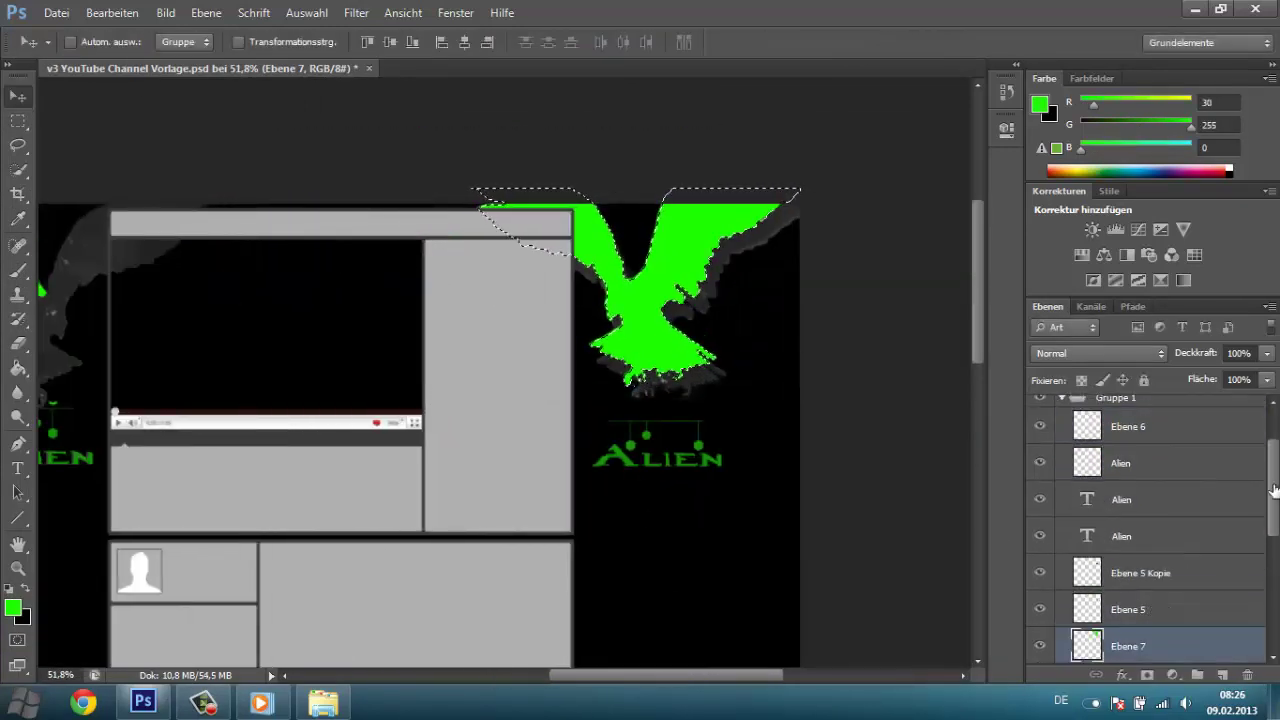
{"action": "key", "text": "ctrl+bracketleft"}
{"action": "left_click_drag", "start_coordinate": [1273, 490], "coordinate": [1276, 555]}
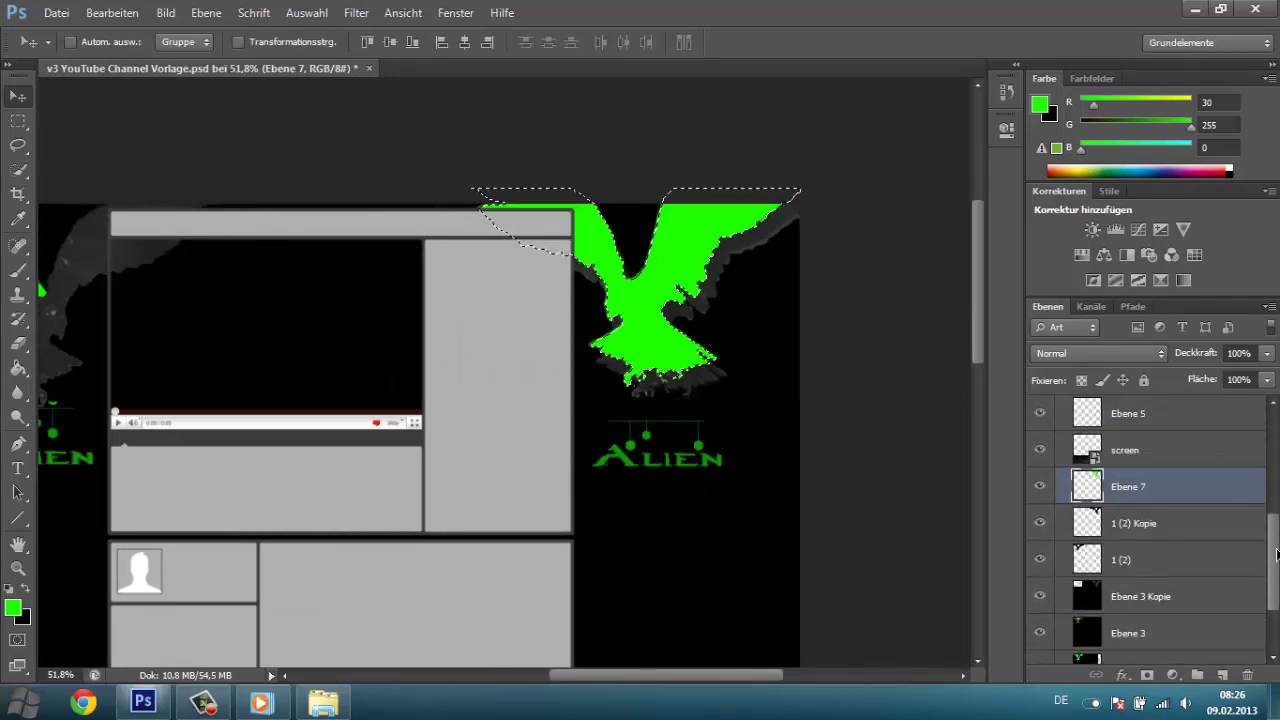
{"action": "left_click_drag", "start_coordinate": [1128, 486], "coordinate": [1145, 558]}
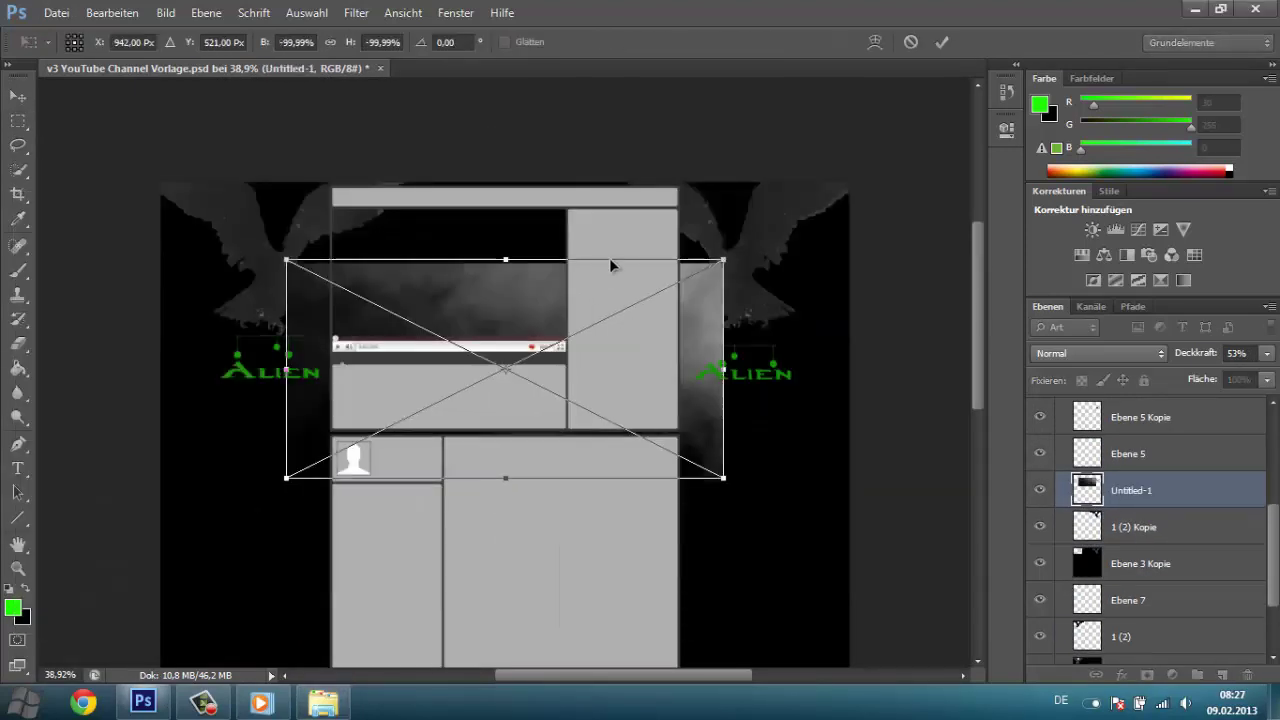
Place the Untitled-1 smoke image at 30% opacity just below the 1 (2) Kopie layer.
{"action": "left_click_drag", "start_coordinate": [609, 258], "coordinate": [806, 260]}
{"action": "left_click", "coordinate": [1267, 353]}
{"action": "left_click_drag", "start_coordinate": [1228, 378], "coordinate": [1190, 378]}
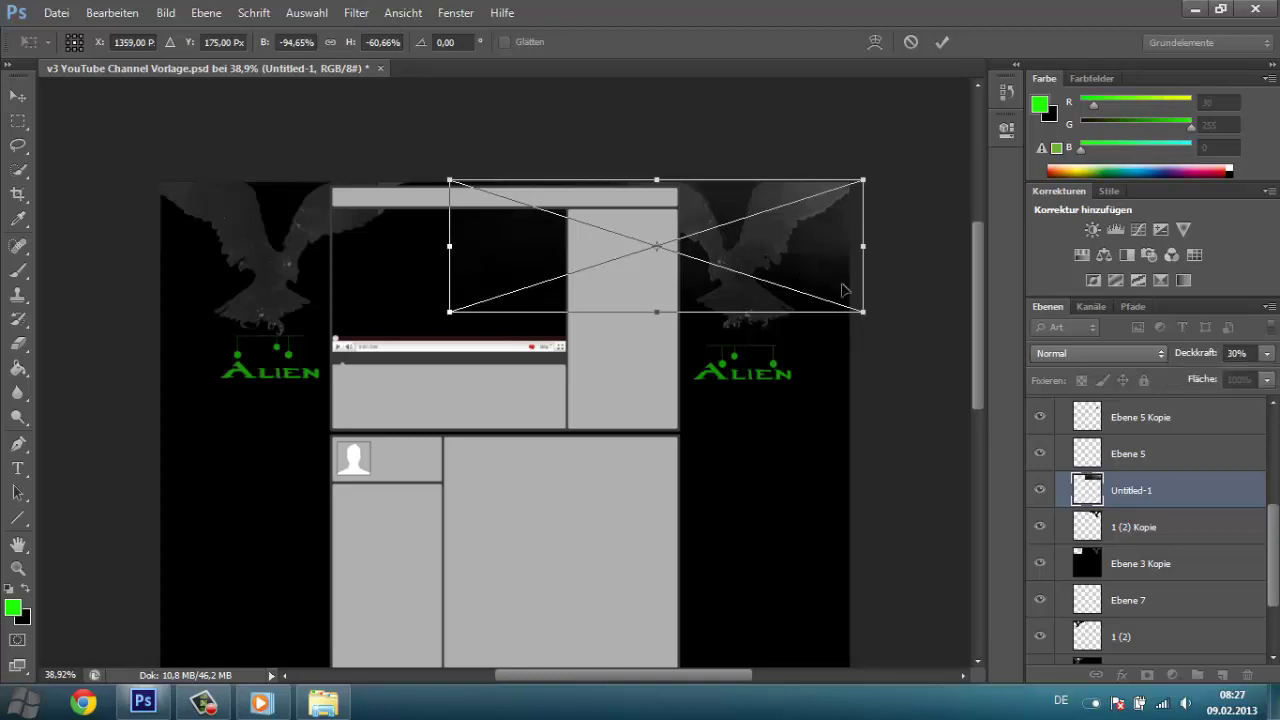
{"action": "left_click_drag", "start_coordinate": [1157, 610], "coordinate": [1150, 545]}
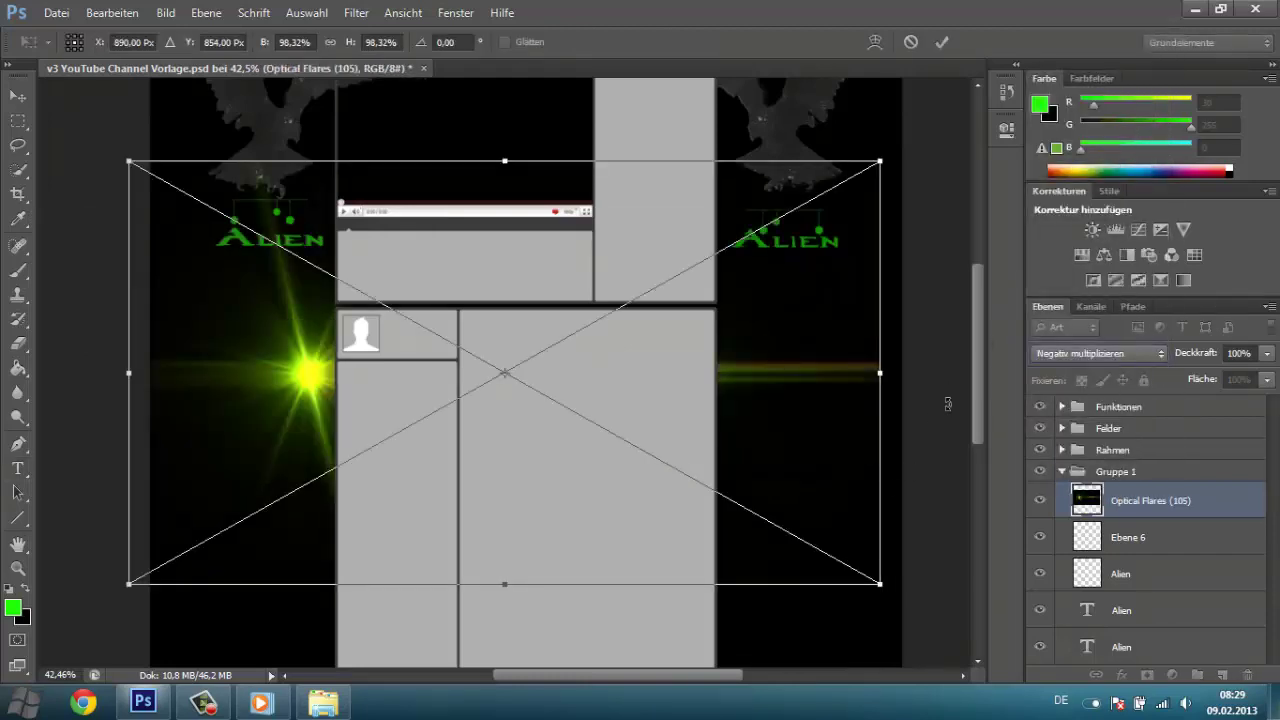
Shrink the Optical Flares layer to 50% opacity beside the left Alien title, below the Alien layers.
{"action": "key", "text": "5"}
{"action": "left_click_drag", "start_coordinate": [859, 570], "coordinate": [308, 286]}
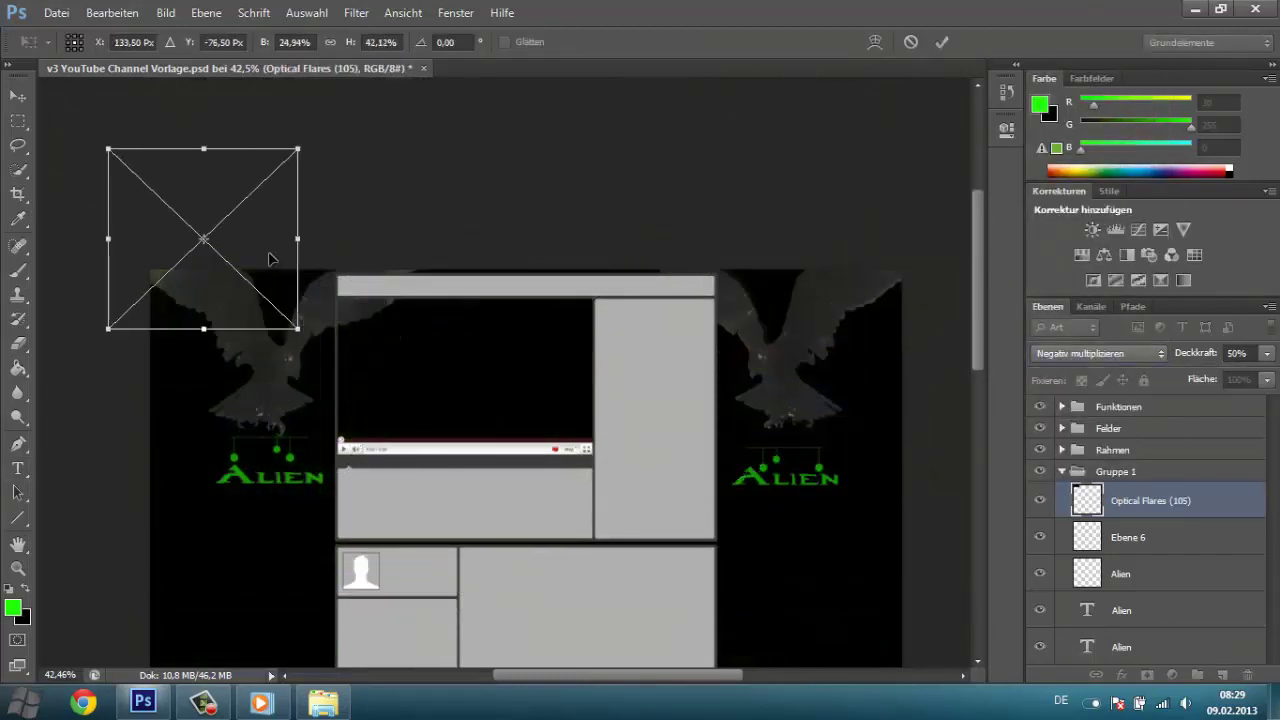
{"action": "left_click_drag", "start_coordinate": [188, 213], "coordinate": [270, 465]}
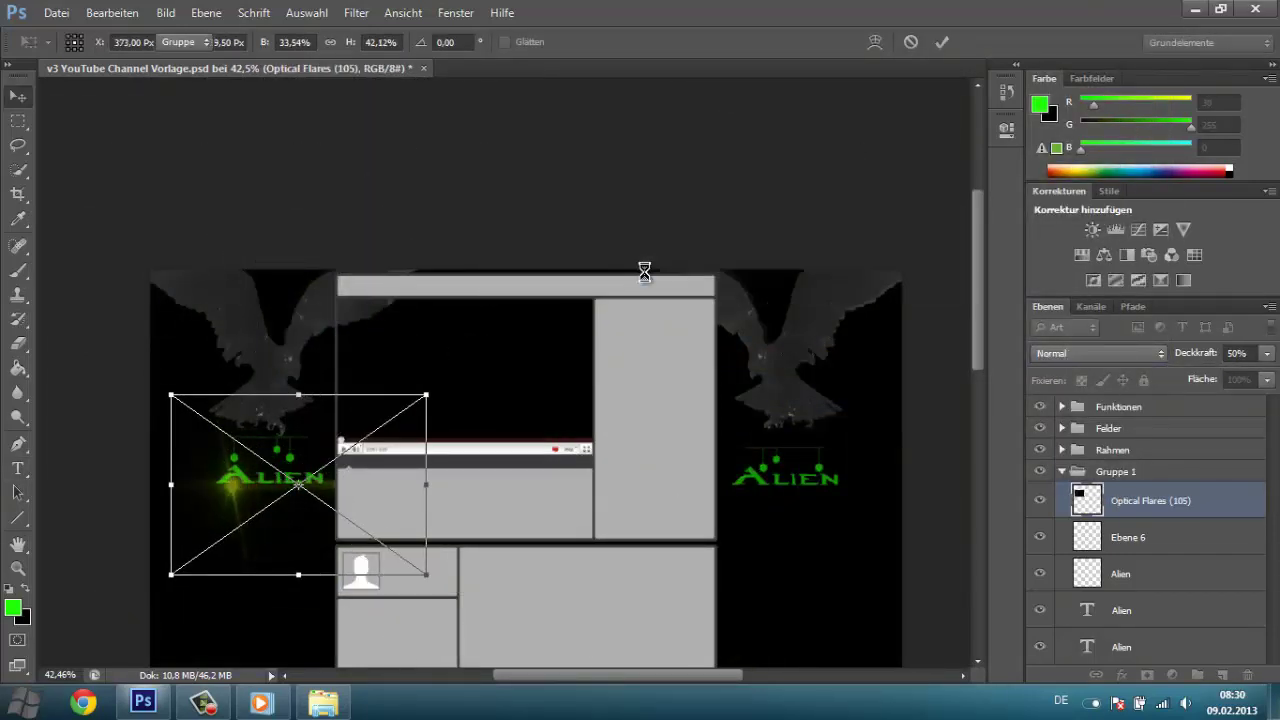
{"action": "left_click_drag", "start_coordinate": [1150, 500], "coordinate": [1150, 620]}
Duplicate the flare, rotate the copy 180°, lower its opacity and move it to the right Alien title.
{"action": "right_click", "coordinate": [1133, 400]}
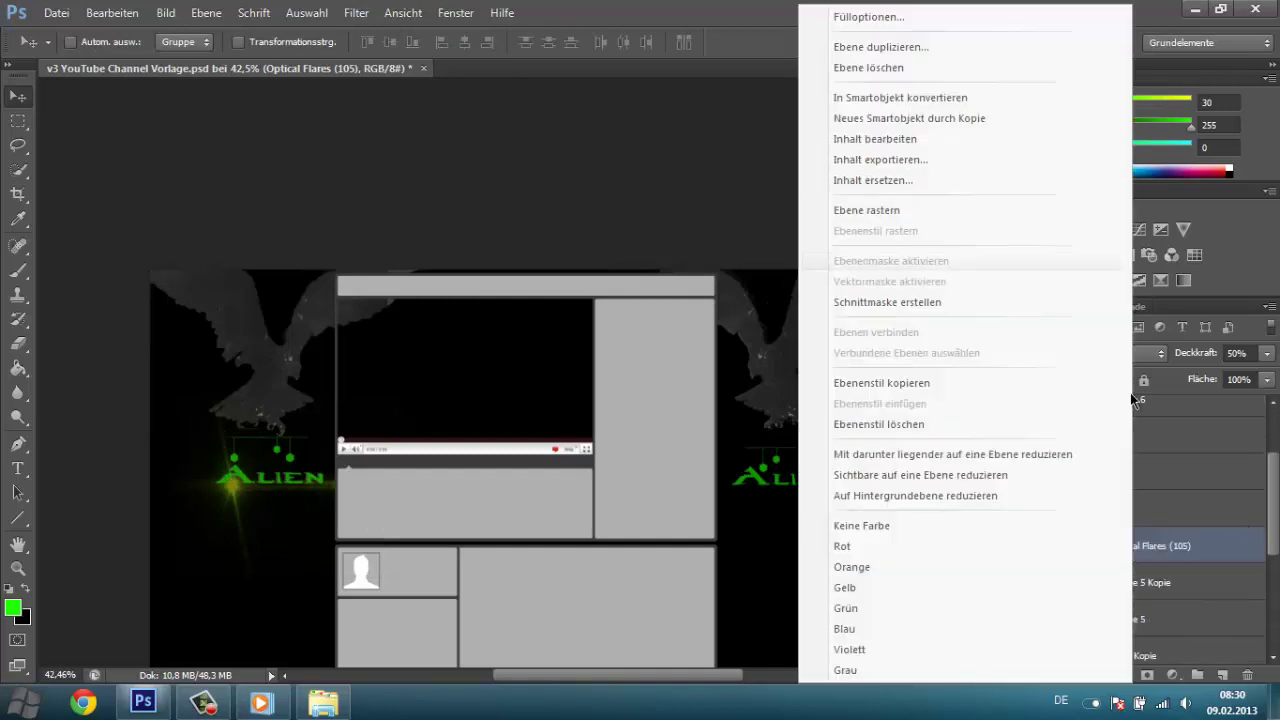
{"action": "key", "text": "Escape"}
{"action": "key", "text": "ctrl+j"}
{"action": "key", "text": "v"}
{"action": "key", "text": "ctrl+d"}
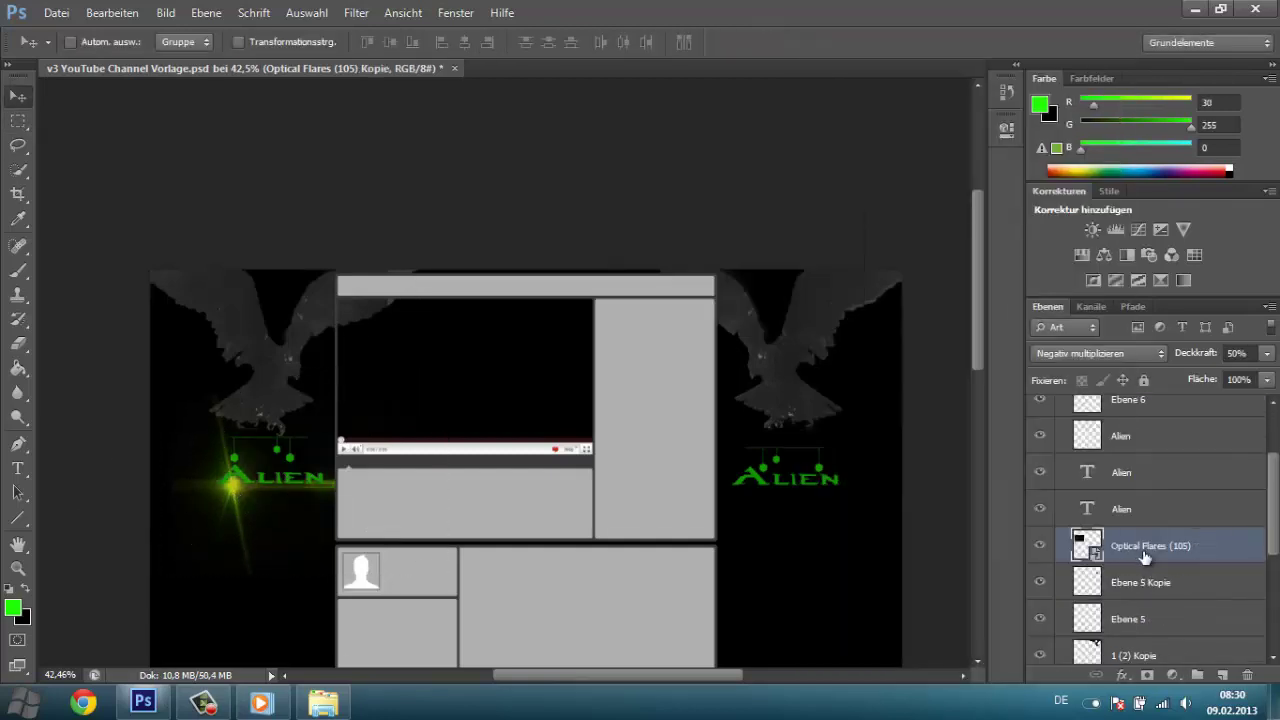
{"action": "key", "text": "ctrl+t"}
{"action": "right_click", "coordinate": [420, 380]}
{"action": "left_click", "coordinate": [486, 551]}
{"action": "scroll", "coordinate": [1130, 360], "scroll_direction": "down", "scroll_amount": 8}
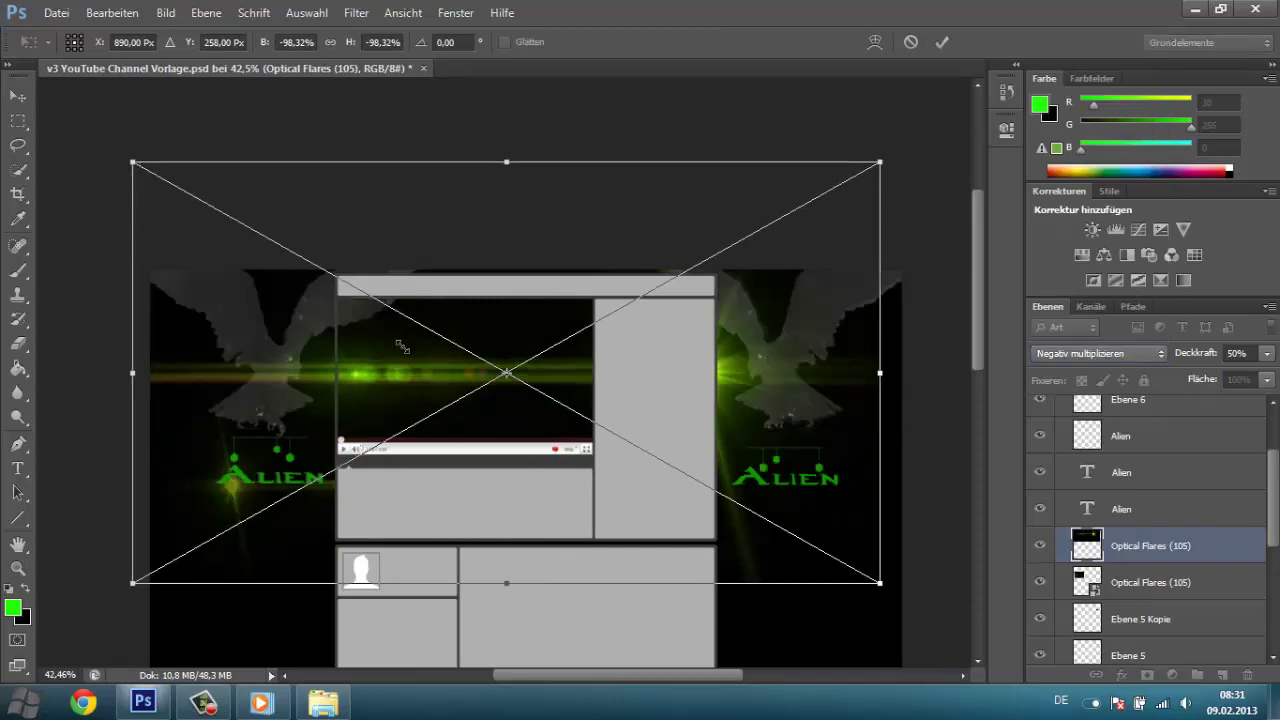
{"action": "left_click_drag", "start_coordinate": [130, 161], "coordinate": [605, 412]}
{"action": "left_click", "coordinate": [1266, 353]}
{"action": "left_click_drag", "start_coordinate": [1224, 376], "coordinate": [1205, 376]}
{"action": "left_click_drag", "start_coordinate": [824, 513], "coordinate": [836, 507]}
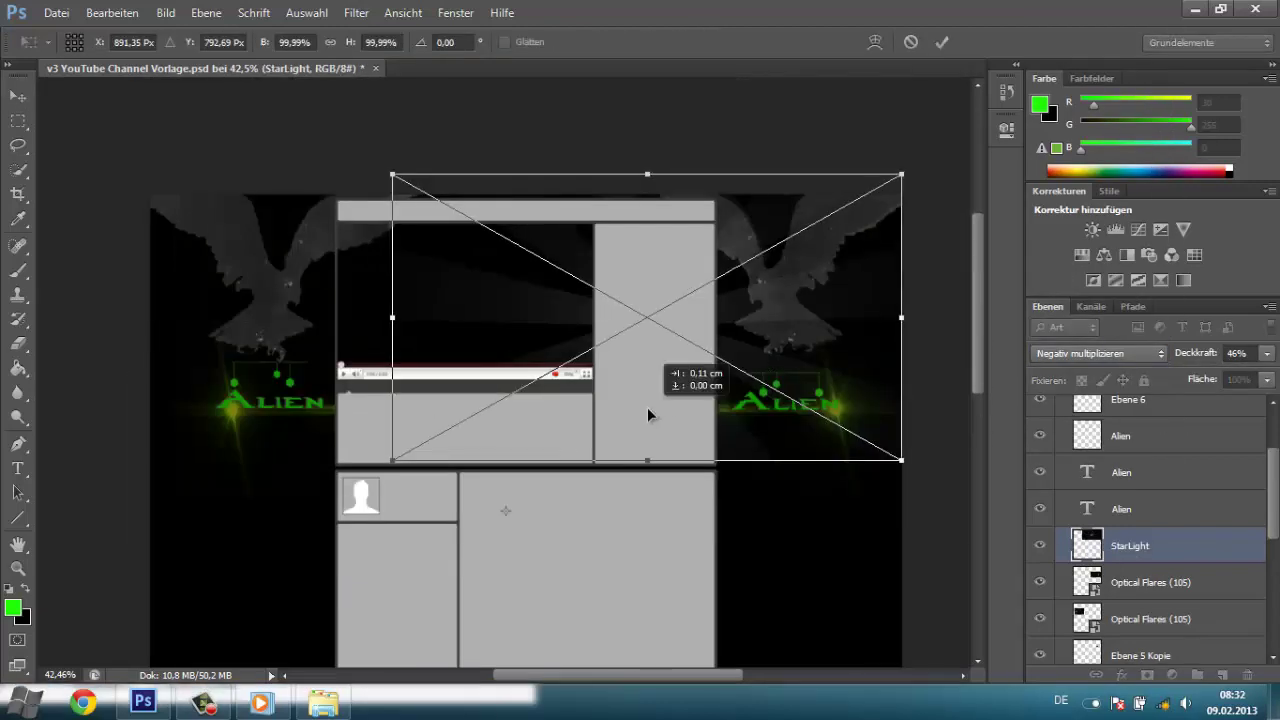
Place the StarLight rays image and enlarge it to cover the canvas.
{"action": "left_click", "coordinate": [603, 277]}
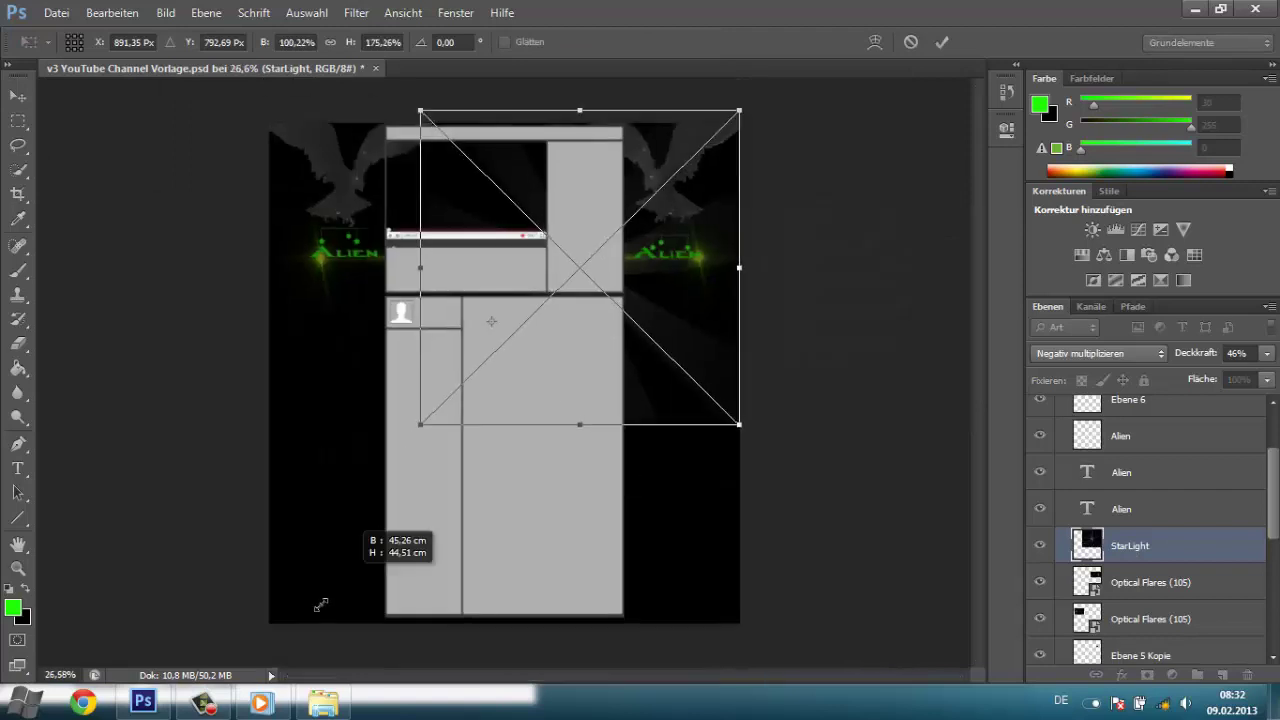
{"action": "left_click_drag", "start_coordinate": [320, 605], "coordinate": [272, 618]}
{"action": "key", "text": "Return"}
Move the StarLight layer lower in the layer stack.
{"action": "mouse_move", "coordinate": [1171, 545]}
{"action": "left_mouse_down"}
{"action": "mouse_move", "coordinate": [1174, 617]}
{"action": "mouse_move", "coordinate": [1170, 485]}
{"action": "left_mouse_up"}
{"action": "scroll", "coordinate": [505, 400], "scroll_direction": "up", "scroll_amount": 1}
{"action": "scroll", "coordinate": [968, 380], "scroll_direction": "down", "scroll_amount": 3}
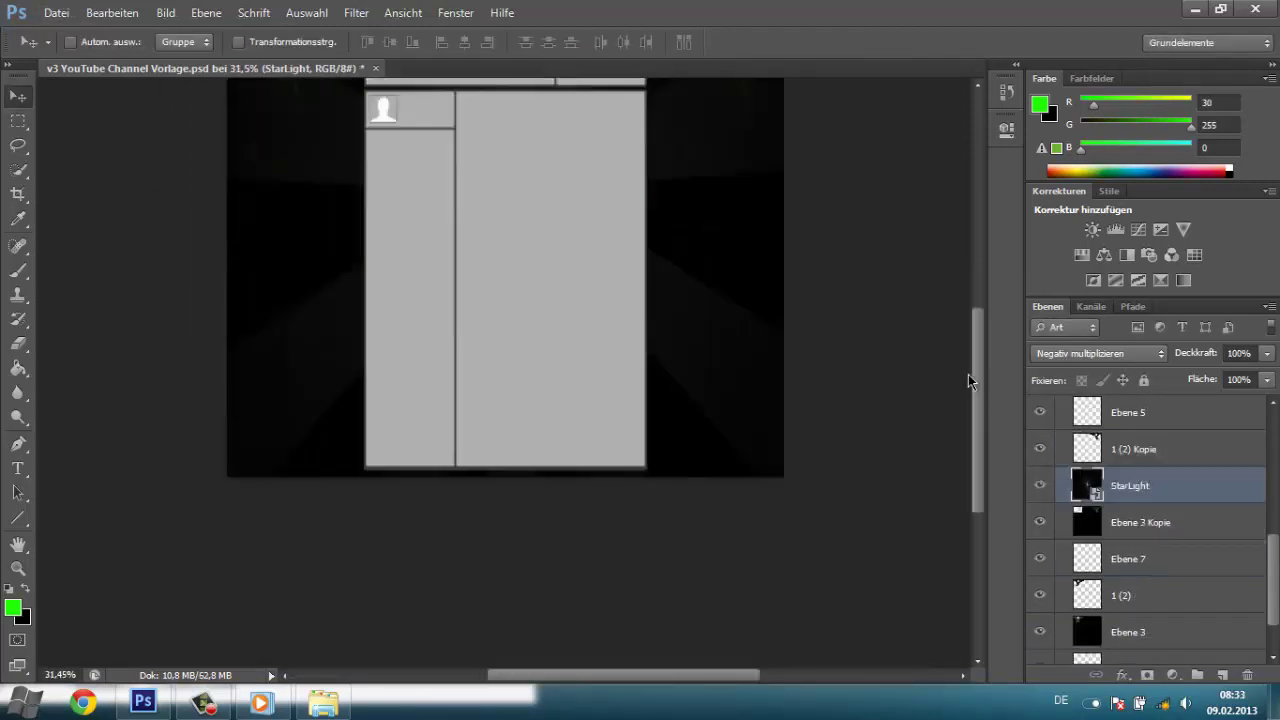
{"action": "scroll", "coordinate": [720, 449], "scroll_direction": "up", "scroll_amount": 5}
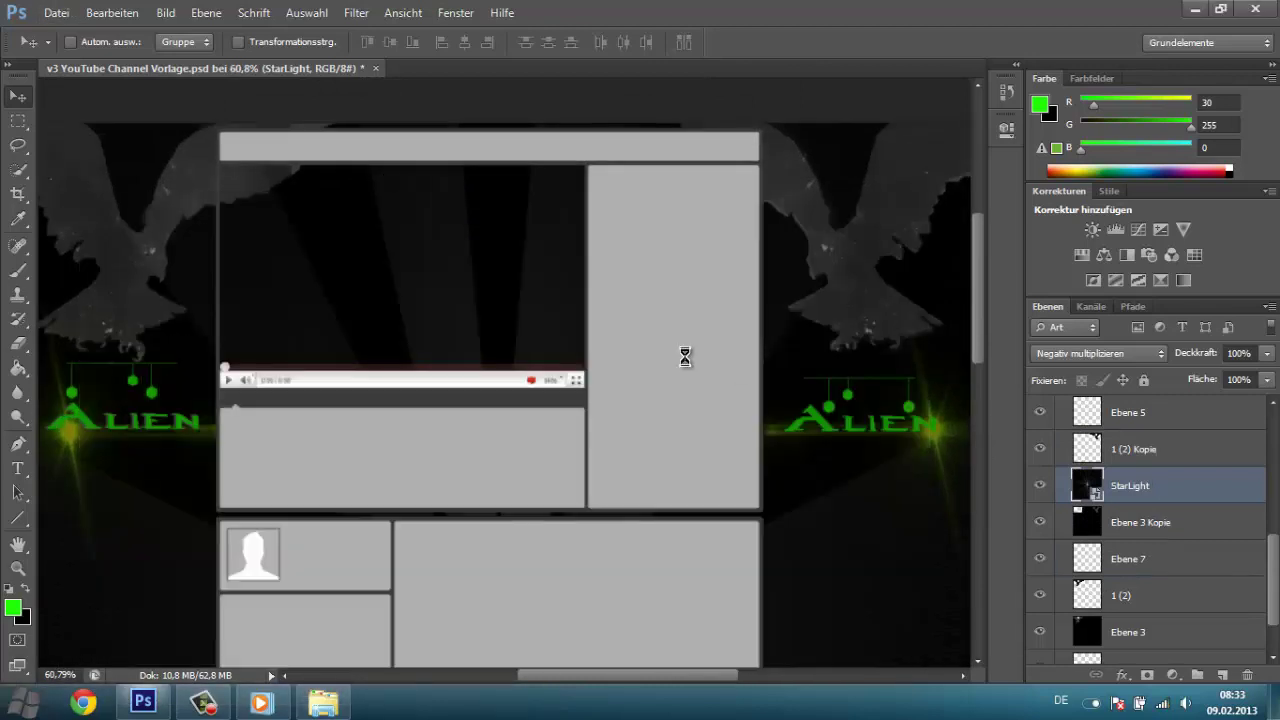
Place the Red-Flare image on the left eagle's chest, rotated 90°.
{"action": "left_click", "coordinate": [1117, 354]}
{"action": "scroll", "coordinate": [328, 257], "scroll_direction": "down", "scroll_amount": 3}
{"action": "left_click_drag", "start_coordinate": [328, 257], "coordinate": [337, 257]}
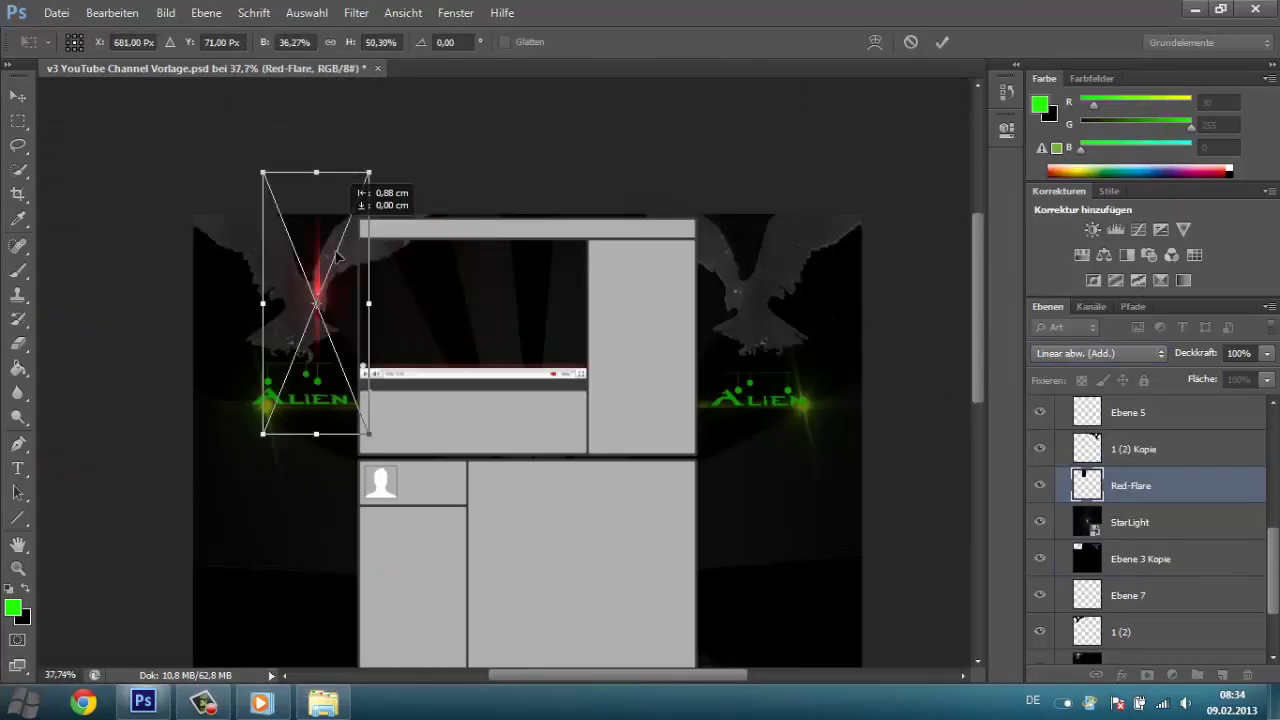
{"action": "scroll", "coordinate": [337, 257], "scroll_direction": "up", "scroll_amount": 5}
{"action": "right_click", "coordinate": [330, 250]}
{"action": "left_click", "coordinate": [400, 469]}
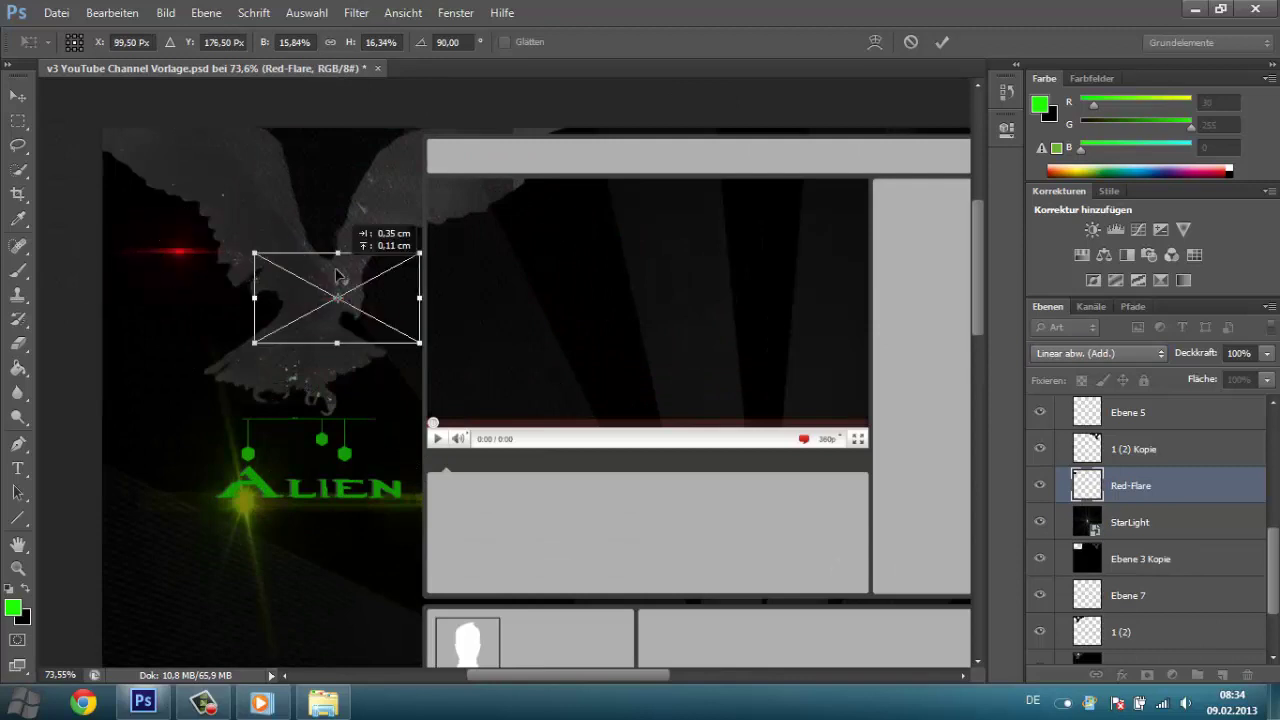
{"action": "key", "text": "v"}
{"action": "left_click", "coordinate": [560, 277]}
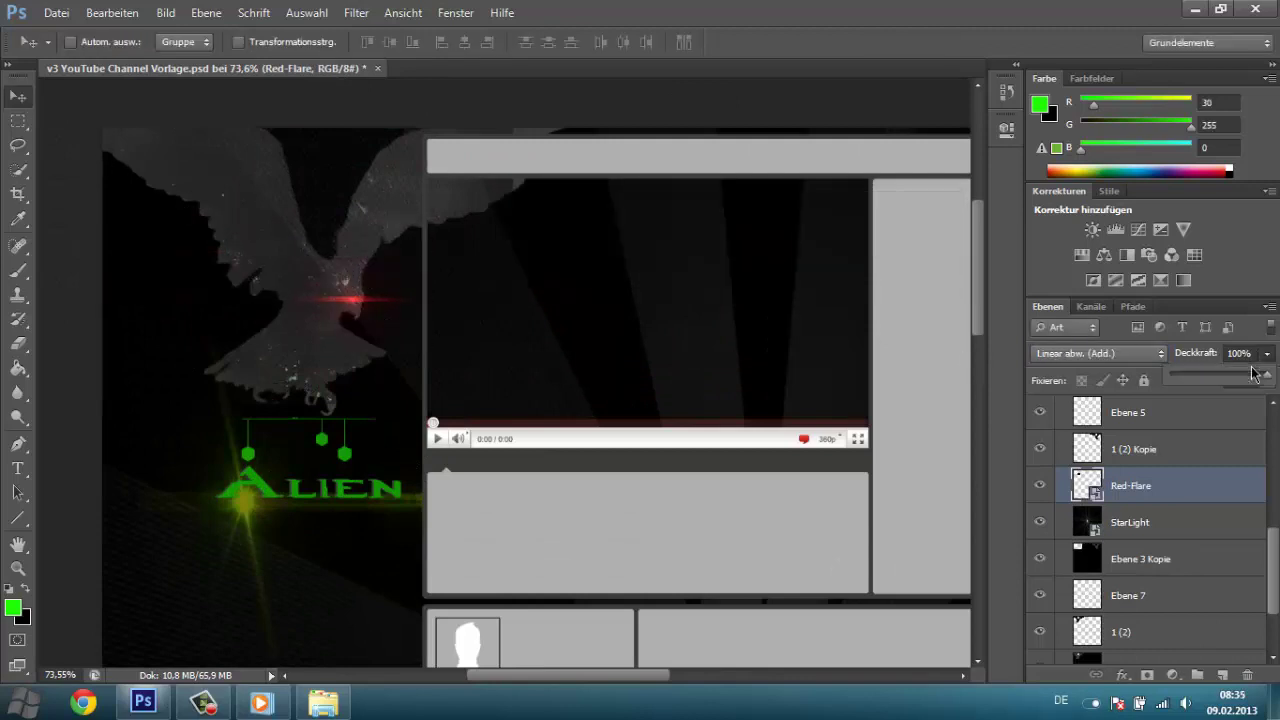
{"action": "left_click_drag", "start_coordinate": [1216, 378], "coordinate": [1222, 378]}
Duplicate the Red-Flare layer and drag the copy onto the right eagle's chest.
{"action": "right_click", "coordinate": [1150, 485]}
{"action": "left_click", "coordinate": [963, 57]}
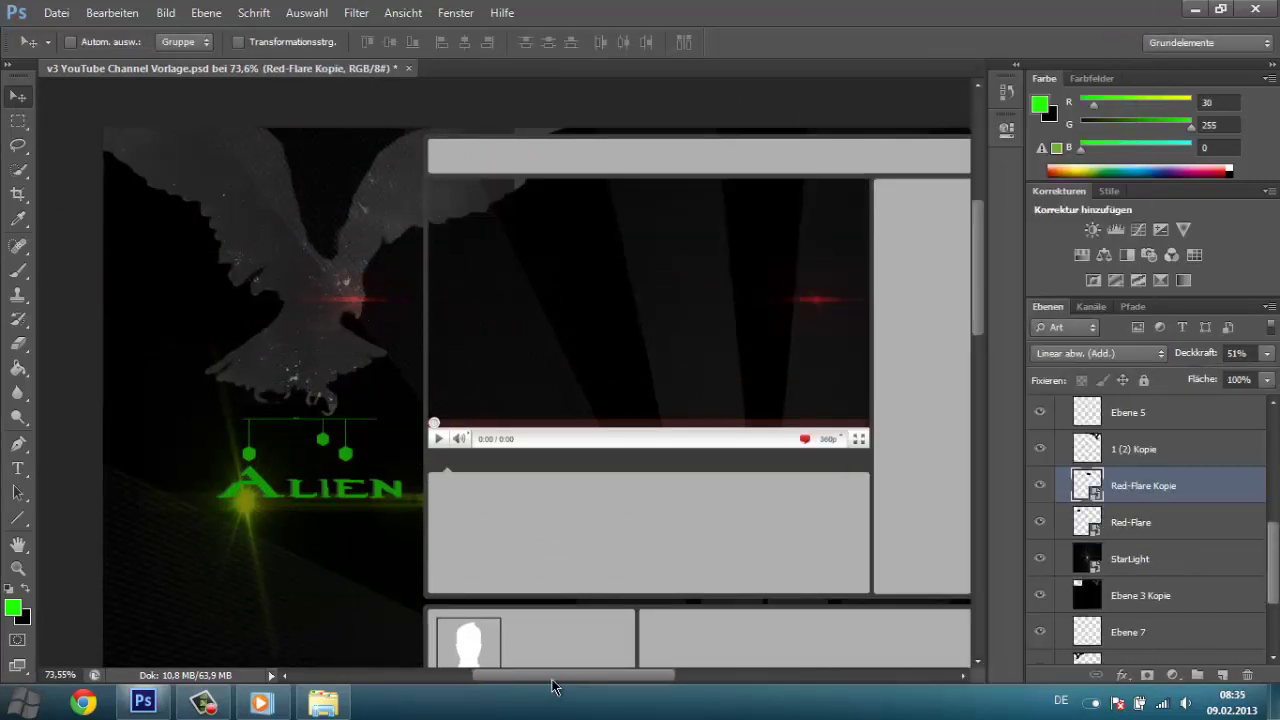
{"action": "left_click_drag", "start_coordinate": [551, 685], "coordinate": [676, 685]}
{"action": "left_click_drag", "start_coordinate": [250, 301], "coordinate": [538, 305]}
{"action": "scroll", "coordinate": [374, 337], "scroll_direction": "down", "scroll_amount": 3}
{"action": "scroll", "coordinate": [557, 186], "scroll_direction": "up", "scroll_amount": 2}
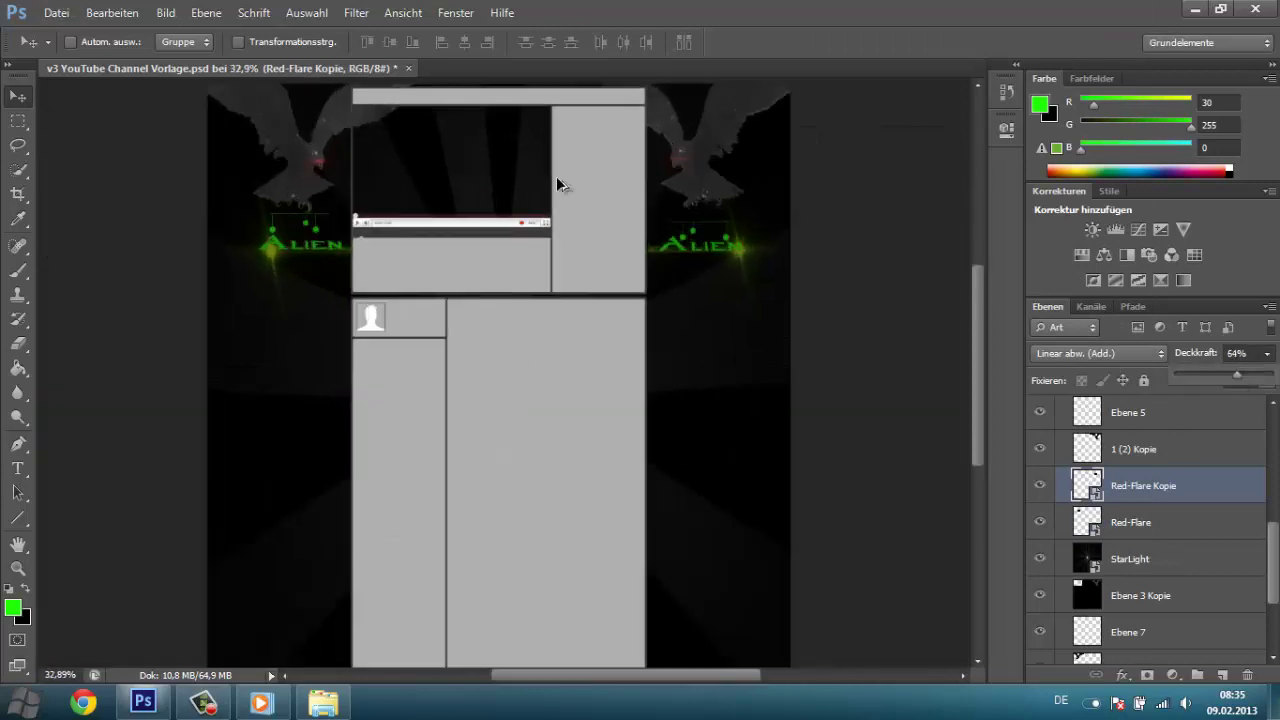
Set the Red-Flare copy to 64% opacity and add empty layer Ebene 8 in Gruppe 1.
{"action": "key", "text": "6"}
{"action": "key", "text": "4"}
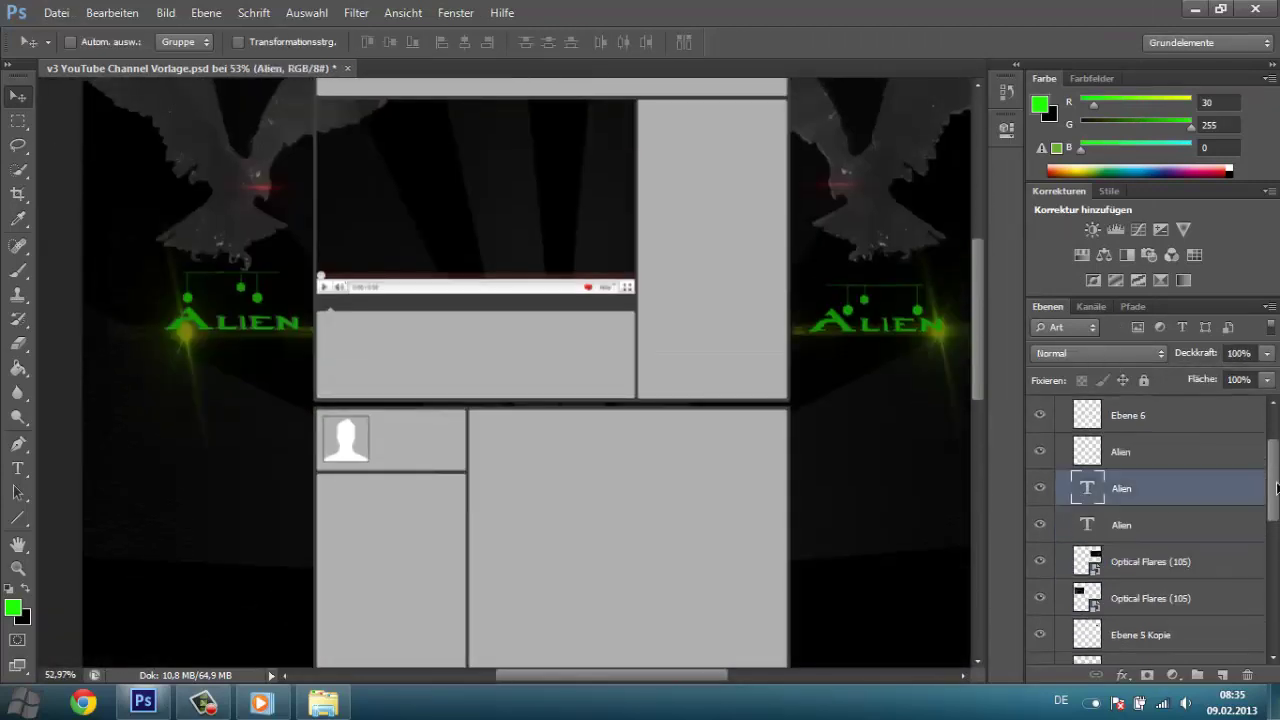
{"action": "left_click", "coordinate": [1220, 675]}
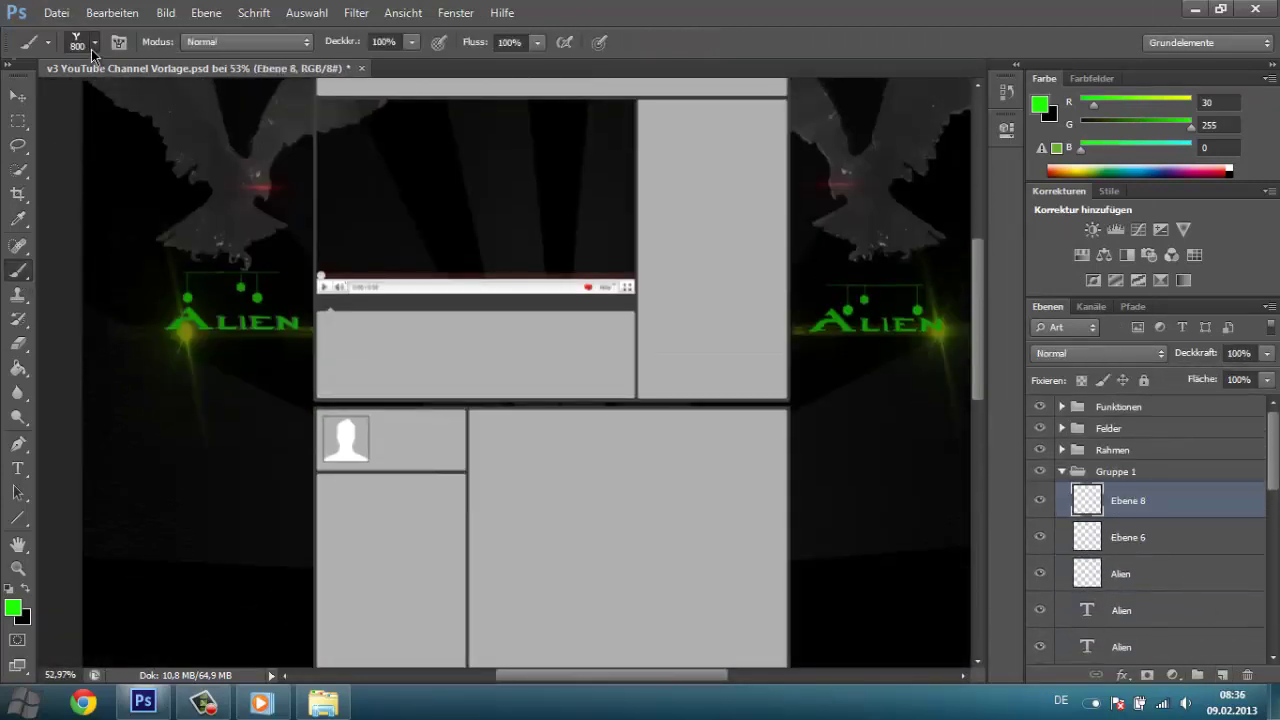
{"action": "scroll", "coordinate": [230, 320], "scroll_direction": "up", "scroll_amount": 2}
{"action": "scroll", "coordinate": [230, 320], "scroll_direction": "up", "scroll_amount": 2}
Pick an eraser brush and select the Optical Flares (105) layer for erasing excess glow.
{"action": "key", "text": "e"}
{"action": "left_click", "coordinate": [95, 42]}
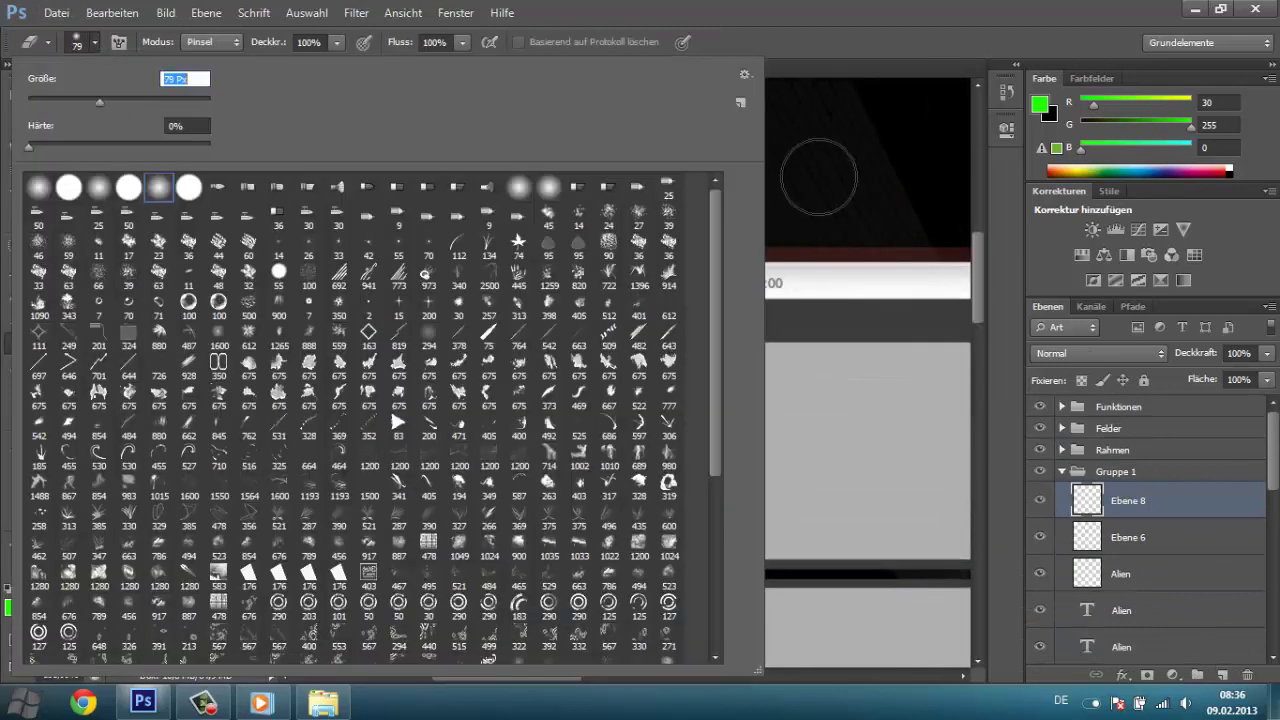
{"action": "left_click", "coordinate": [818, 177]}
{"action": "scroll", "coordinate": [1165, 472], "scroll_direction": "down", "scroll_amount": 3}
{"action": "scroll", "coordinate": [1165, 472], "scroll_direction": "down", "scroll_amount": 3}
{"action": "scroll", "coordinate": [1165, 472], "scroll_direction": "down", "scroll_amount": 2}
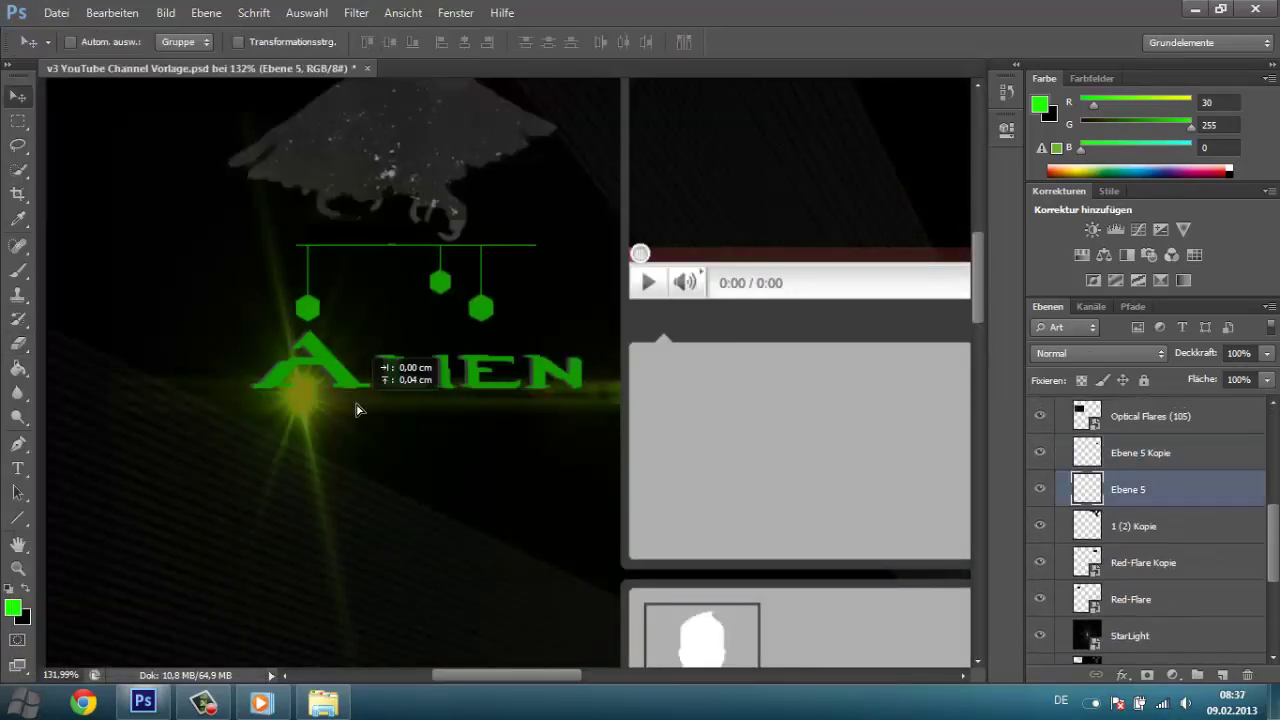
{"action": "left_click_drag", "start_coordinate": [357, 409], "coordinate": [437, 409]}
{"action": "scroll", "coordinate": [1120, 491], "scroll_direction": "up", "scroll_amount": 2}
{"action": "left_click", "coordinate": [1150, 487]}
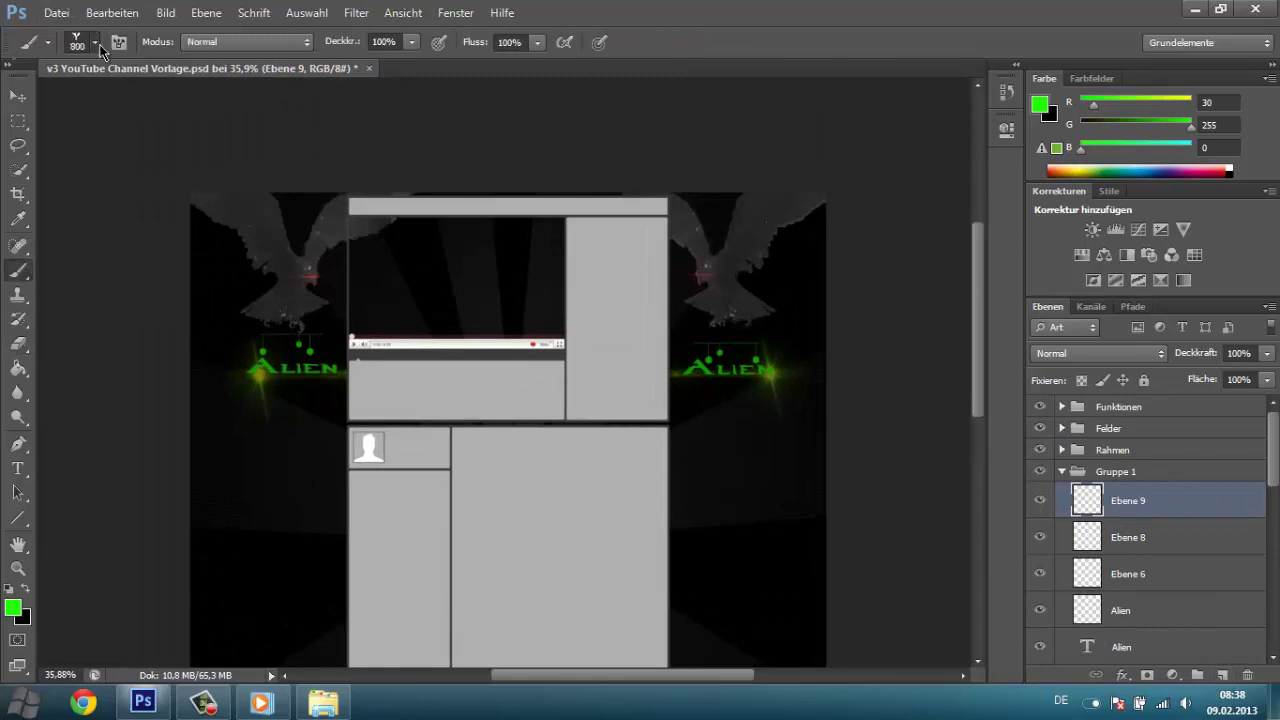
Stamp dark green branches at the lower right with a large branch brush.
{"action": "left_click", "coordinate": [97, 44]}
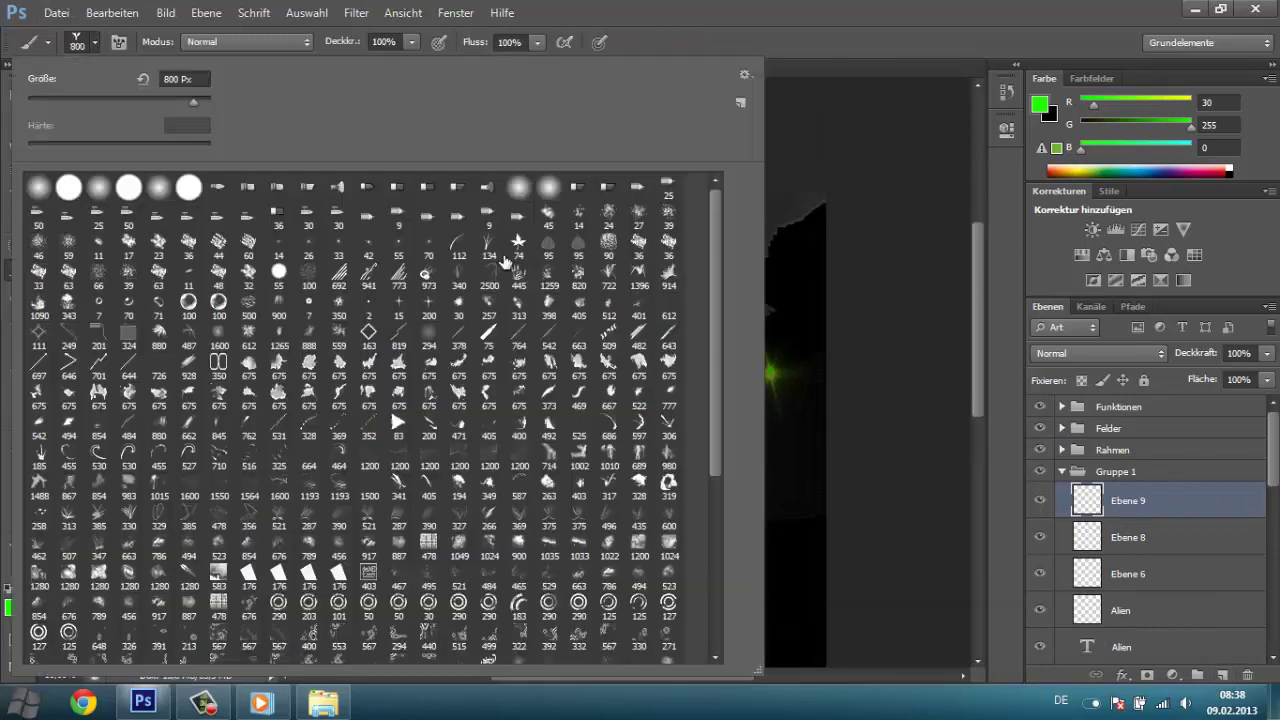
{"action": "scroll", "coordinate": [654, 548], "scroll_direction": "down", "scroll_amount": 5}
{"action": "scroll", "coordinate": [664, 640], "scroll_direction": "down", "scroll_amount": 3}
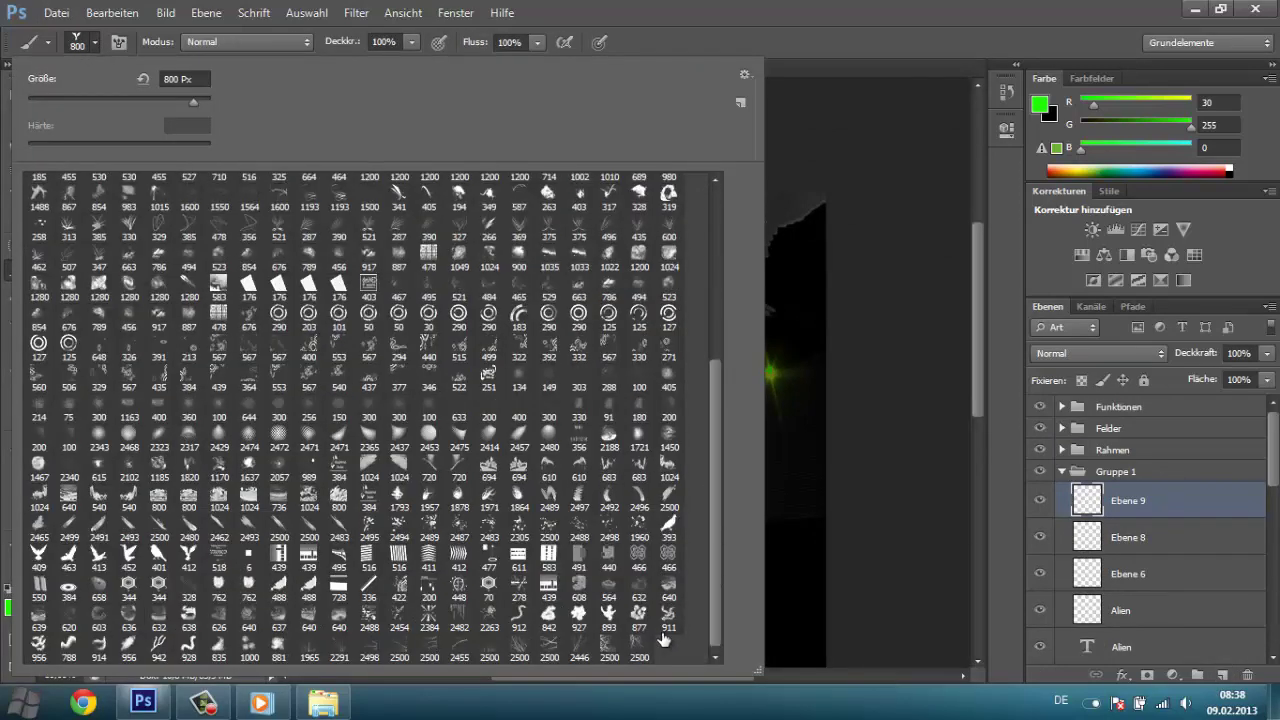
{"action": "left_click", "coordinate": [840, 383]}
{"action": "scroll", "coordinate": [657, 508], "scroll_direction": "down", "scroll_amount": 5}
{"action": "left_click", "coordinate": [12, 607]}
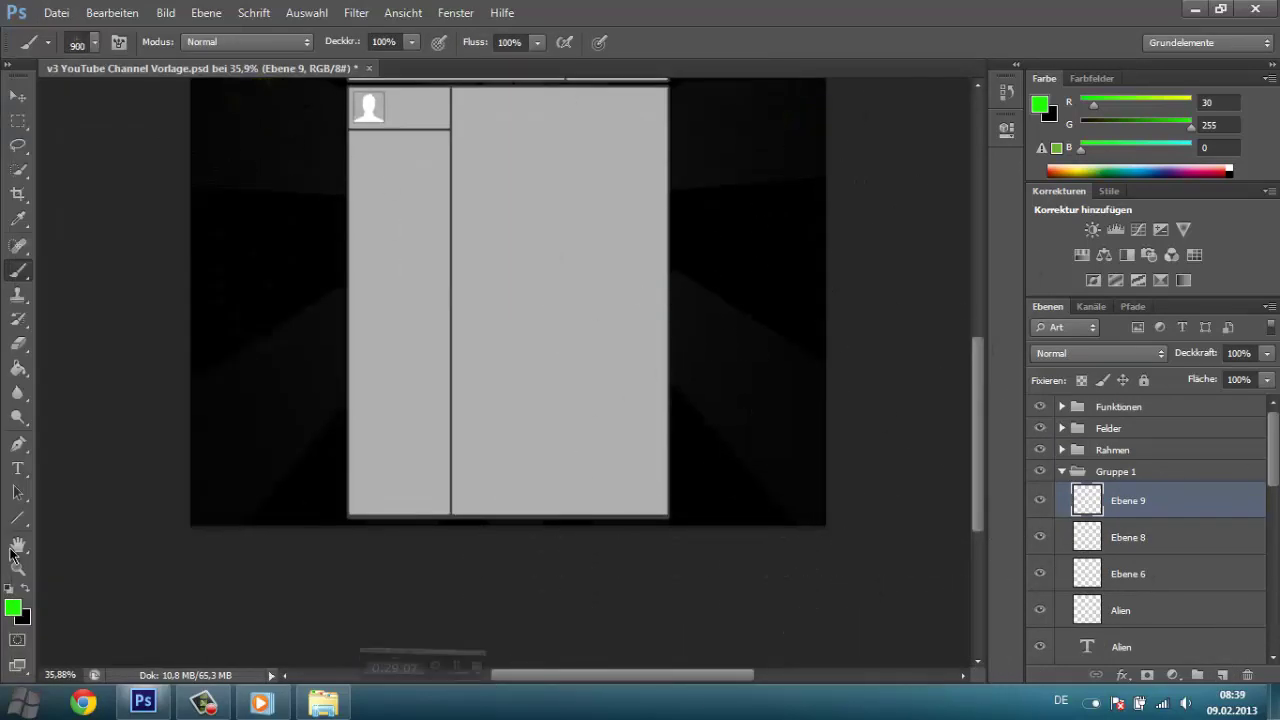
{"action": "left_click", "coordinate": [809, 229]}
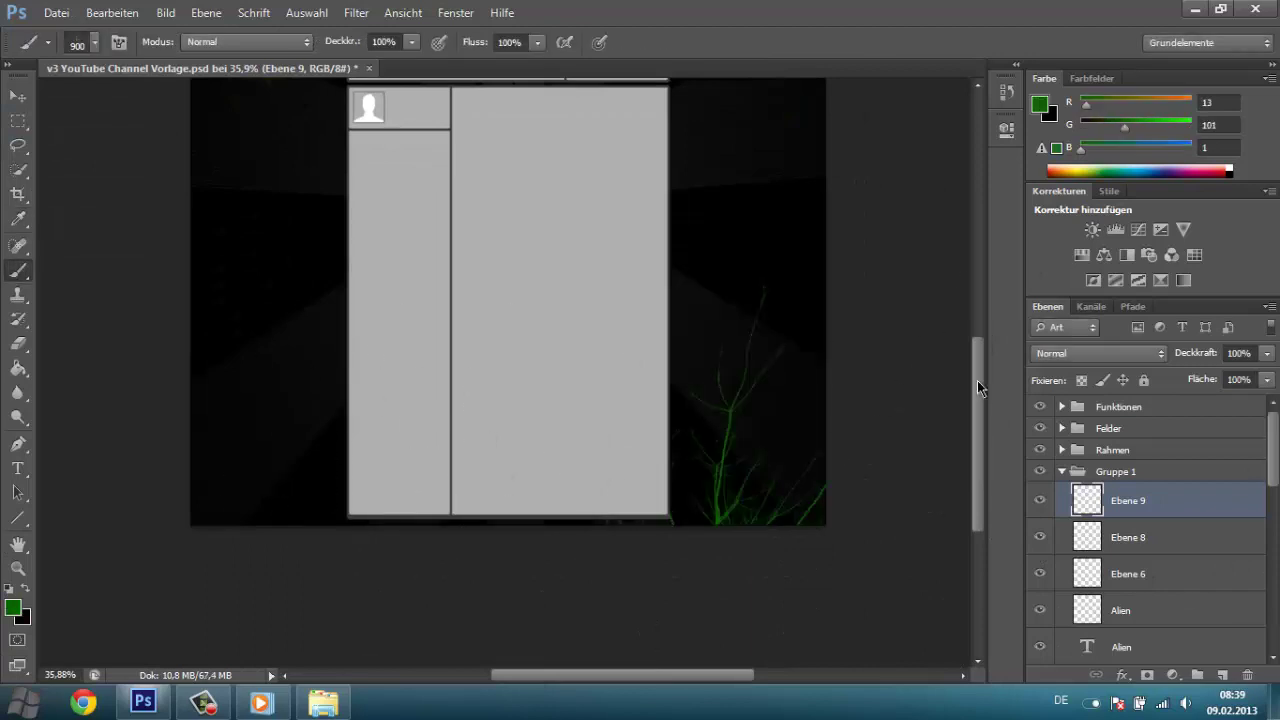
Switch to the 2291 px branch brush and stamp another branch cluster on the left.
{"action": "left_click", "coordinate": [93, 45]}
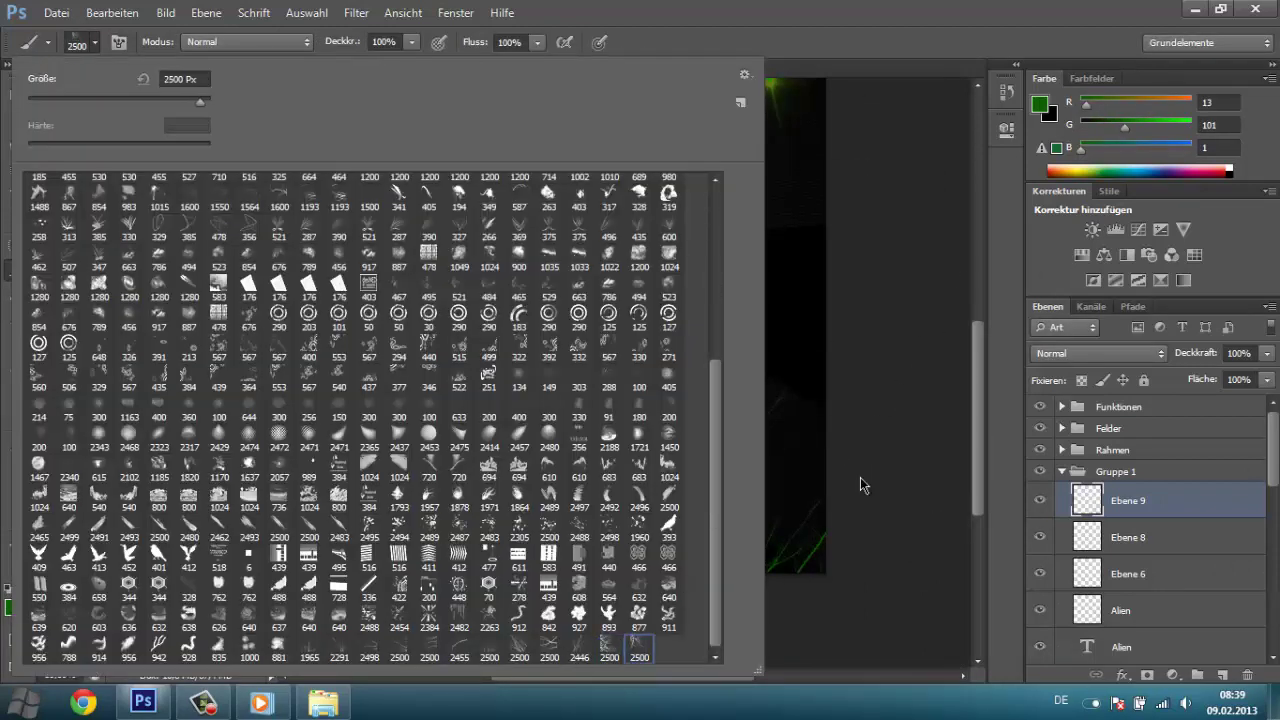
{"action": "left_click", "coordinate": [339, 645]}
{"action": "key", "text": "Return"}
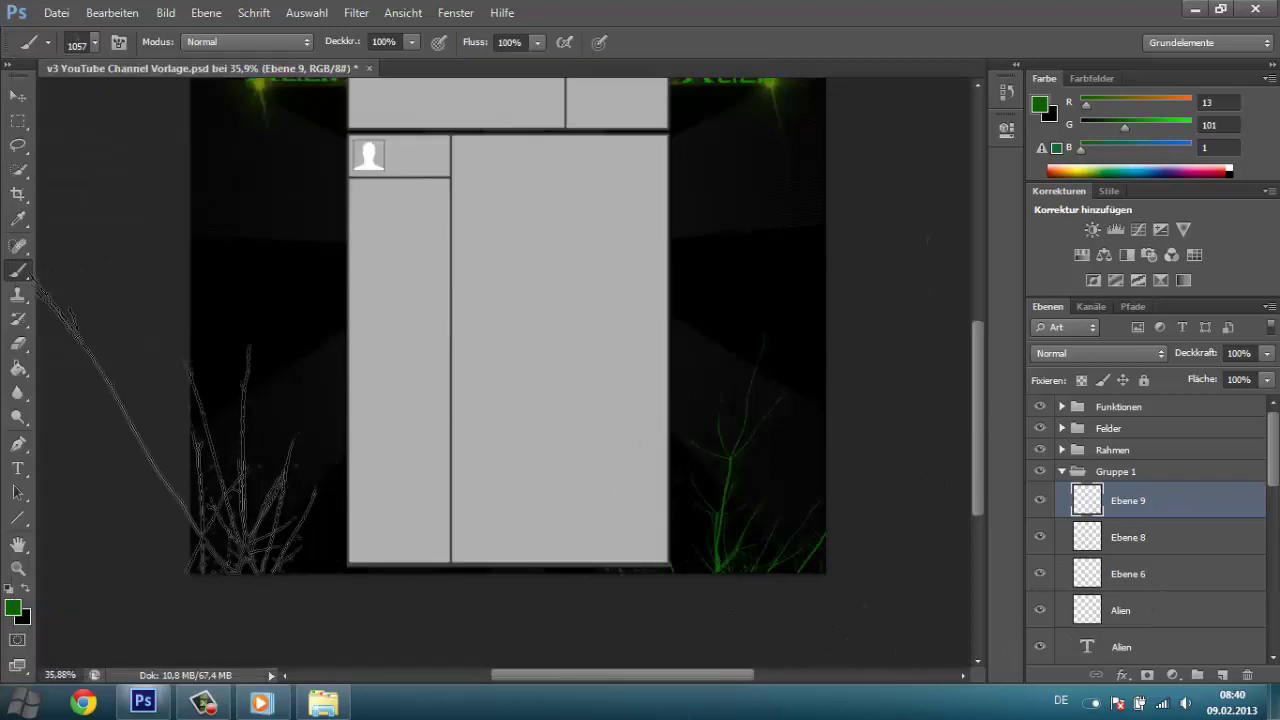
{"action": "left_click", "coordinate": [95, 44]}
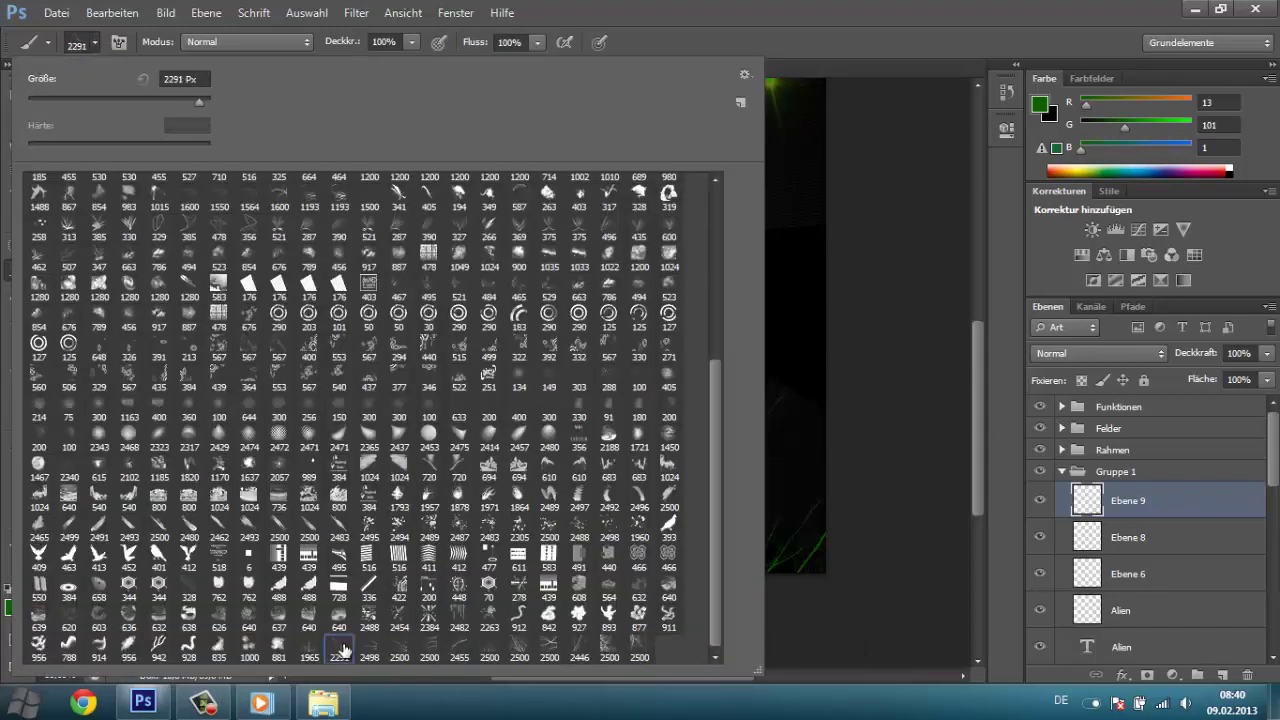
{"action": "key", "text": "Return"}
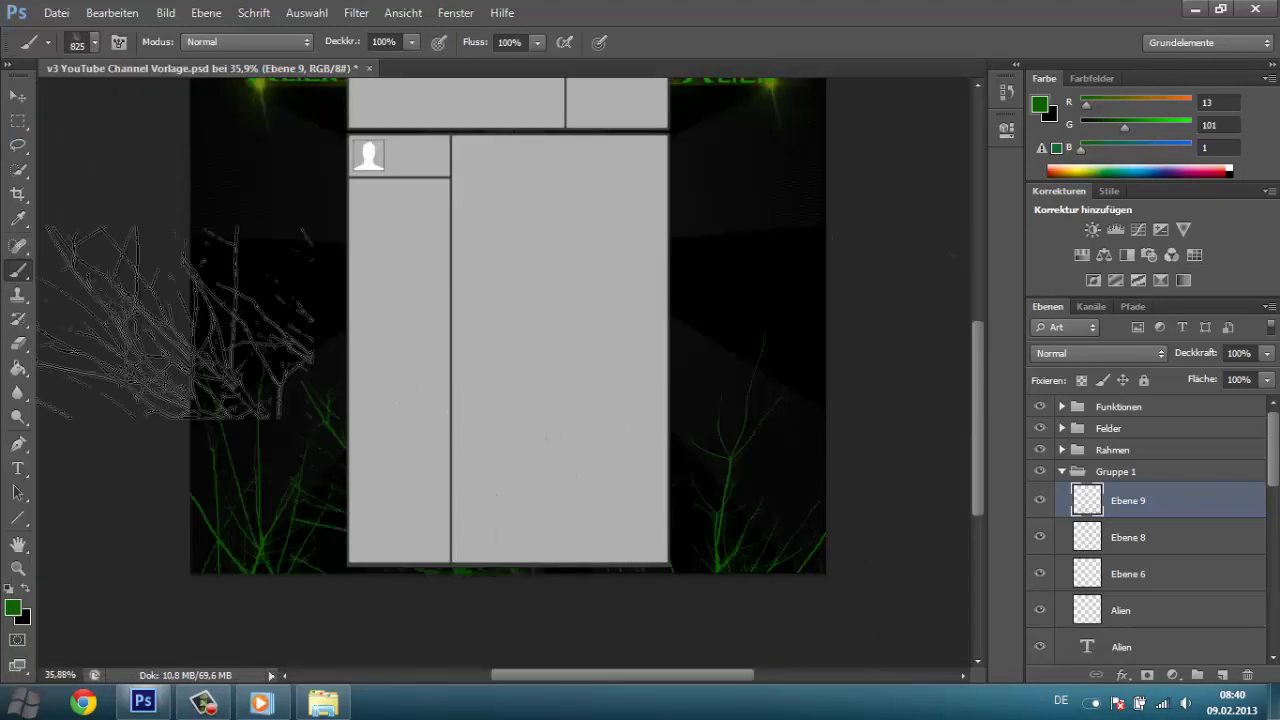
{"action": "scroll", "coordinate": [170, 300], "scroll_direction": "down", "scroll_amount": 2}
{"action": "left_click", "coordinate": [1224, 675]}
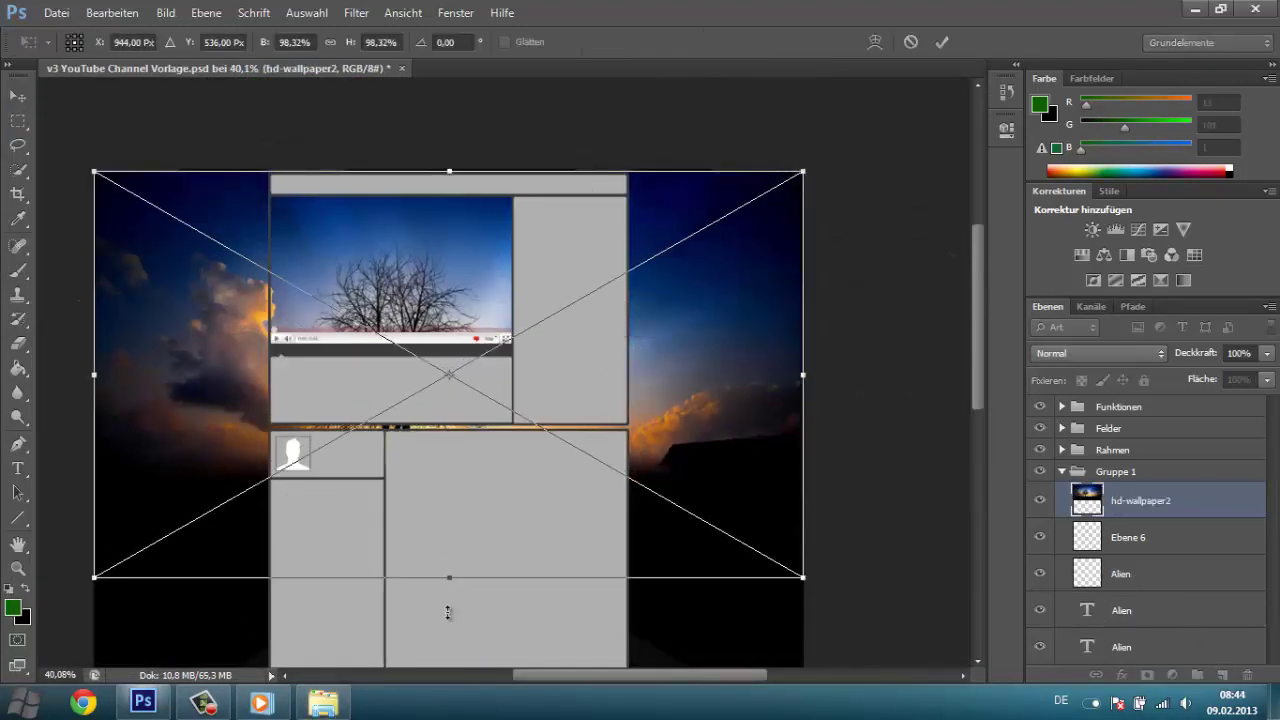
Stretch the sky photo taller, blend it with Negativ multiplizieren, and commit it.
{"action": "left_click_drag", "start_coordinate": [449, 570], "coordinate": [449, 659]}
{"action": "left_click", "coordinate": [1098, 353]}
{"action": "scroll", "coordinate": [978, 404], "scroll_direction": "down", "scroll_amount": 3}
{"action": "scroll", "coordinate": [978, 404], "scroll_direction": "up", "scroll_amount": 2}
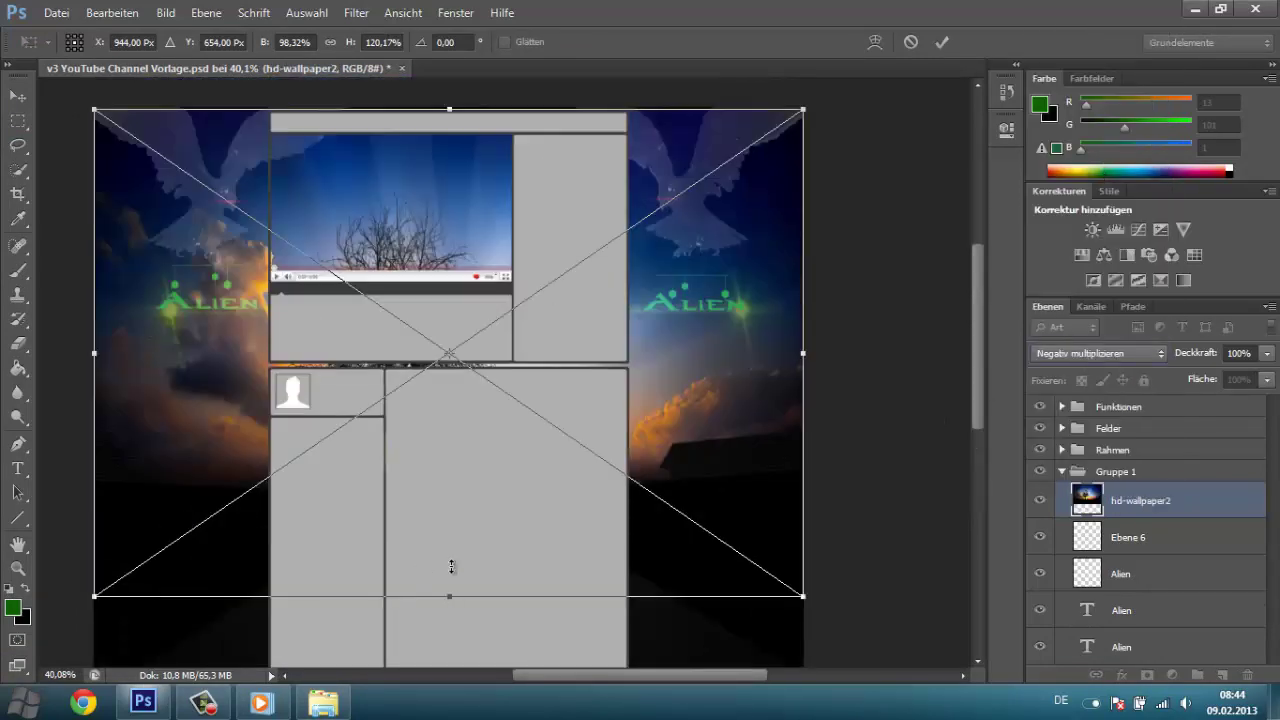
{"action": "left_click_drag", "start_coordinate": [451, 571], "coordinate": [451, 594]}
{"action": "key", "text": "v"}
{"action": "key", "text": "Return"}
{"action": "scroll", "coordinate": [978, 383], "scroll_direction": "down", "scroll_amount": 3}
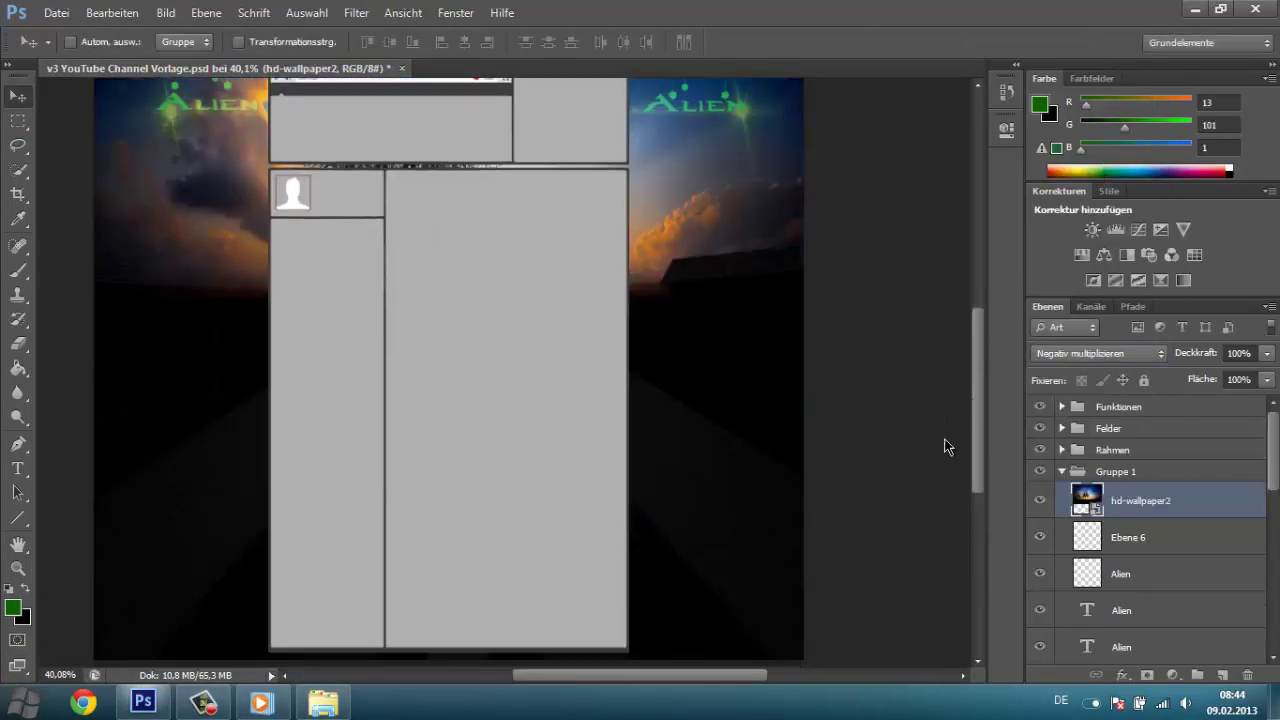
Duplicate the sky photo, flip the copy vertically and move it to the banner's bottom.
{"action": "key", "text": "ctrl+alt+j"}
{"action": "key", "text": "Return"}
{"action": "scroll", "coordinate": [946, 443], "scroll_direction": "up", "scroll_amount": 3}
{"action": "key", "text": "ctrl+t"}
{"action": "key", "text": "m"}
{"action": "left_click", "coordinate": [651, 276]}
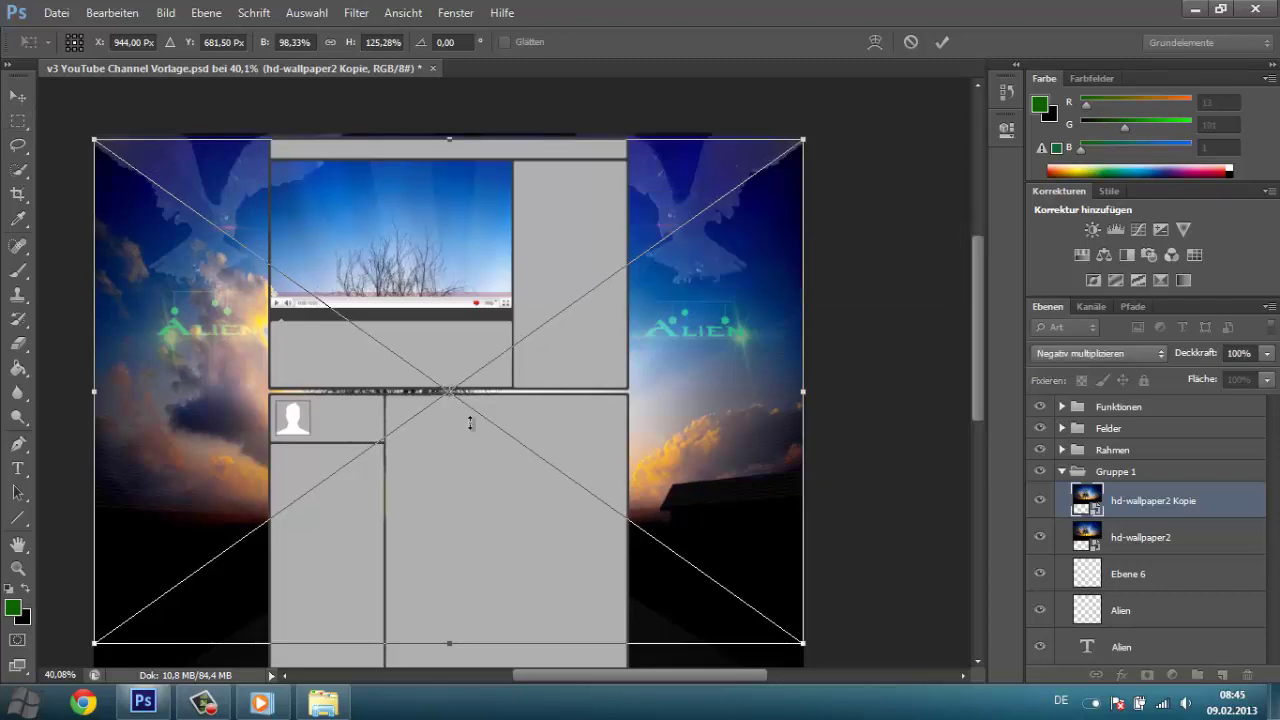
{"action": "left_click_drag", "start_coordinate": [449, 135], "coordinate": [445, 614]}
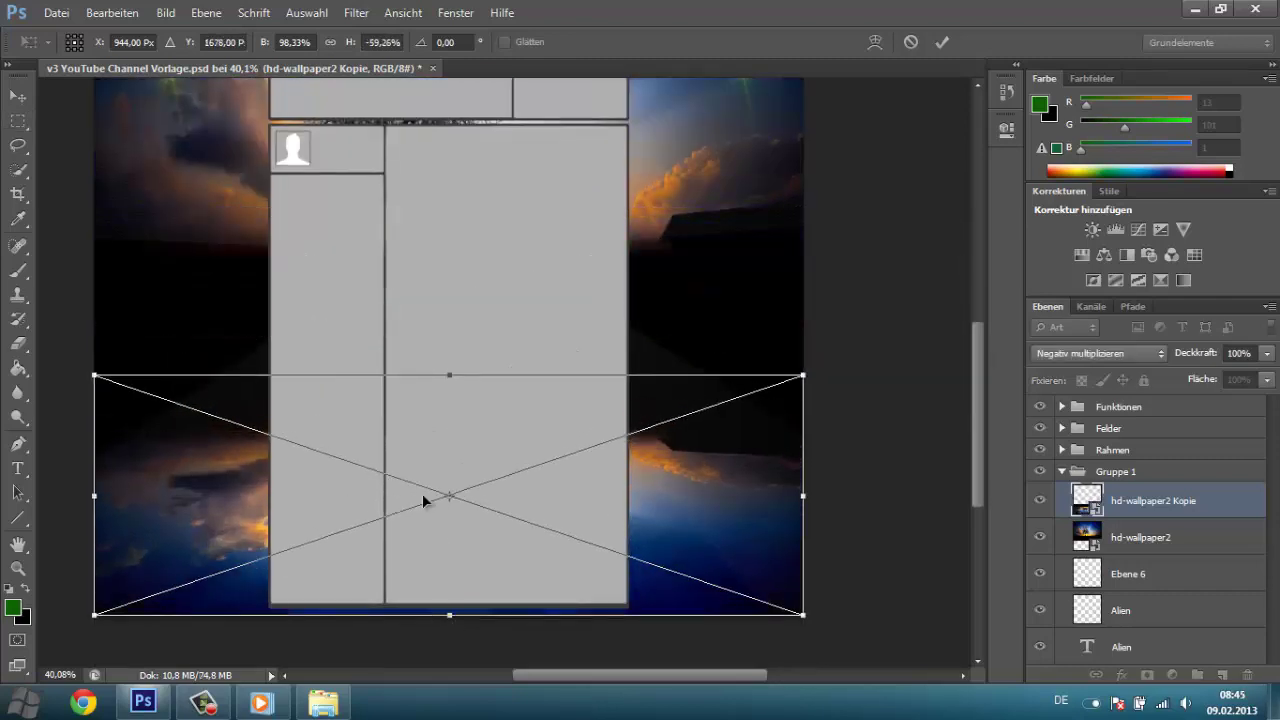
{"action": "left_click", "coordinate": [356, 12]}
Apply a Motion Blur smart filter to the mirrored sky copy and pick the foreground-to-transparent gradient.
{"action": "left_click", "coordinate": [697, 385]}
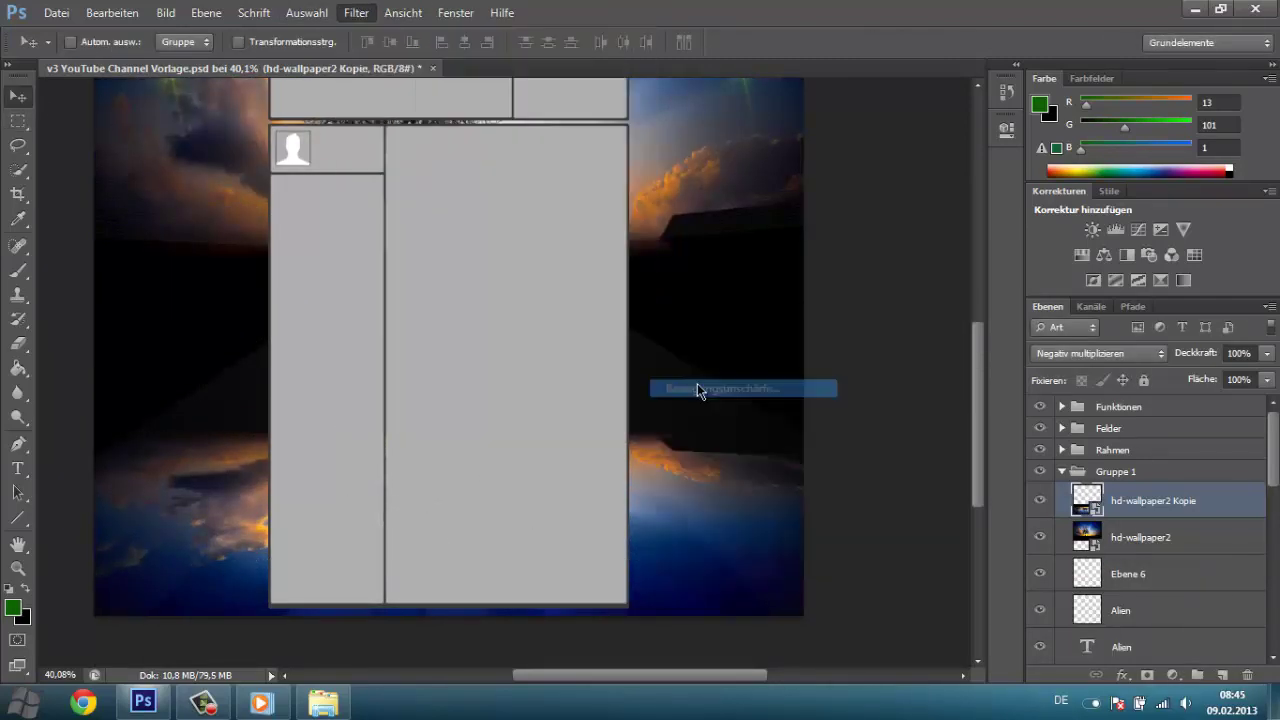
{"action": "left_click", "coordinate": [785, 174]}
{"action": "key", "text": "g"}
{"action": "left_click", "coordinate": [97, 41]}
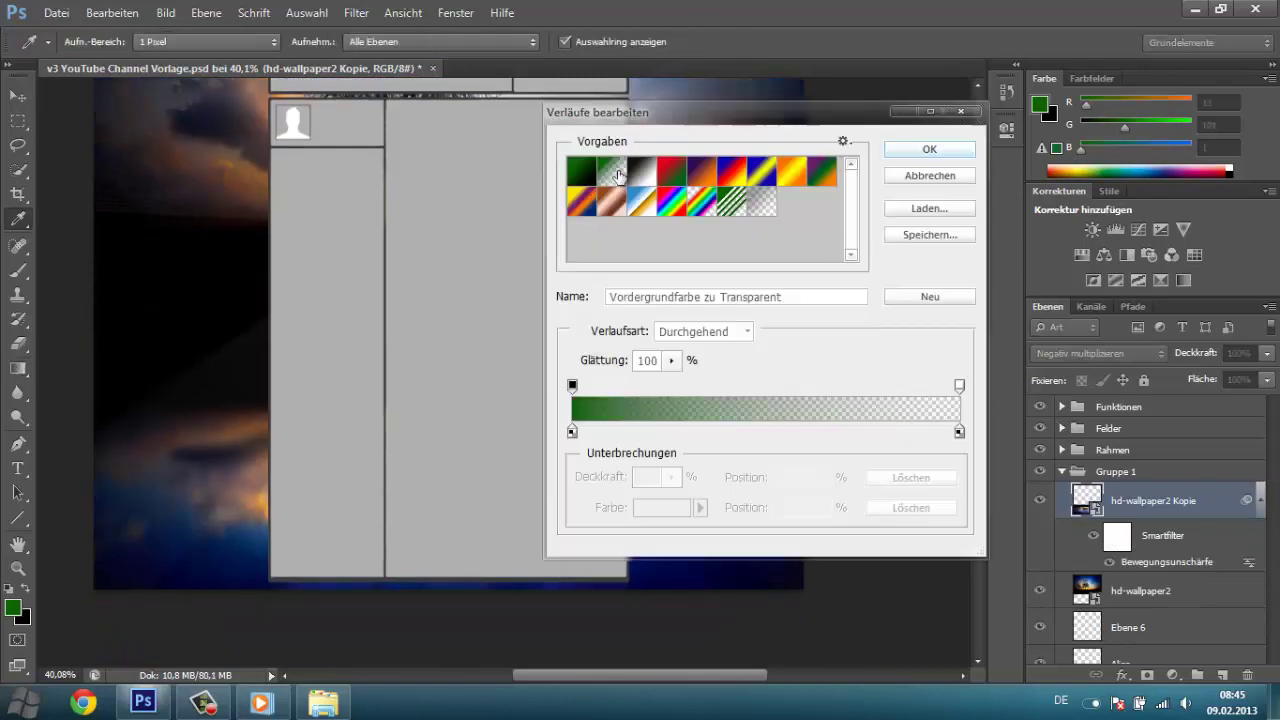
{"action": "left_click", "coordinate": [911, 144]}
{"action": "scroll", "coordinate": [608, 408], "scroll_direction": "down", "scroll_amount": 2}
{"action": "scroll", "coordinate": [608, 408], "scroll_direction": "up", "scroll_amount": 1}
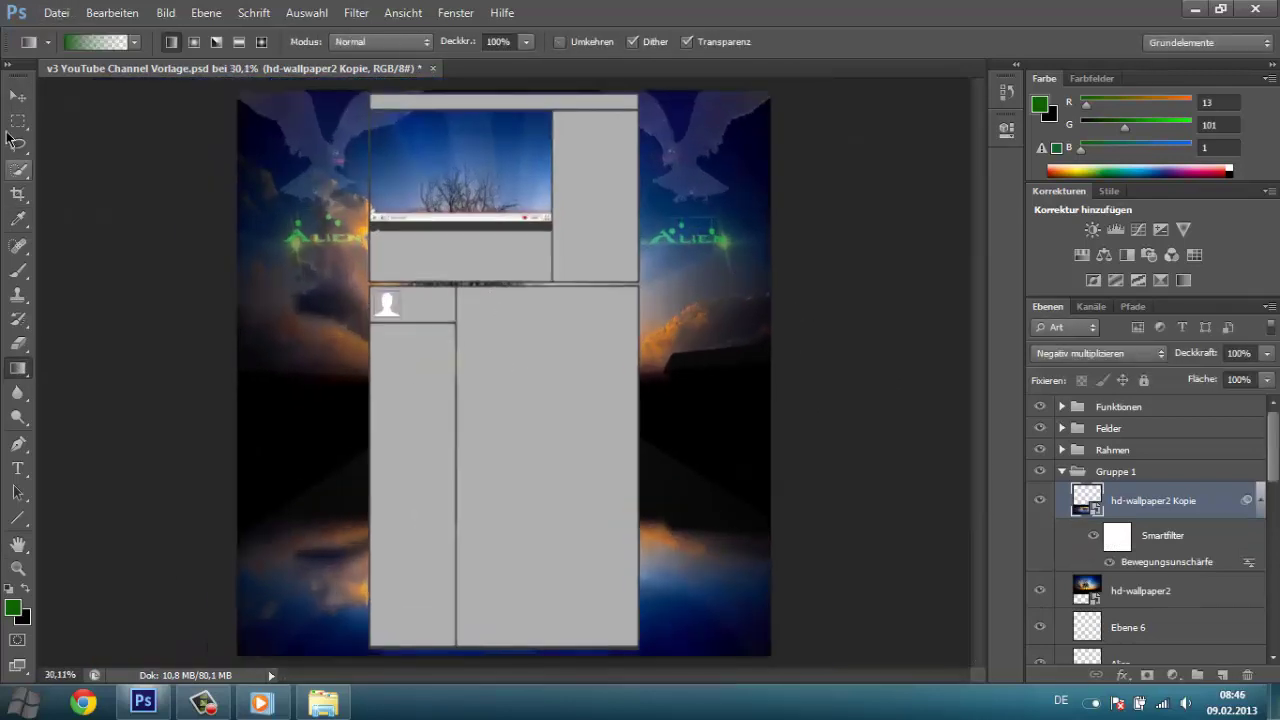
Move the mirrored sky copy higher on the canvas.
{"action": "key", "text": "v"}
{"action": "left_click_drag", "start_coordinate": [700, 580], "coordinate": [700, 515]}
{"action": "scroll", "coordinate": [529, 448], "scroll_direction": "up", "scroll_amount": 1}
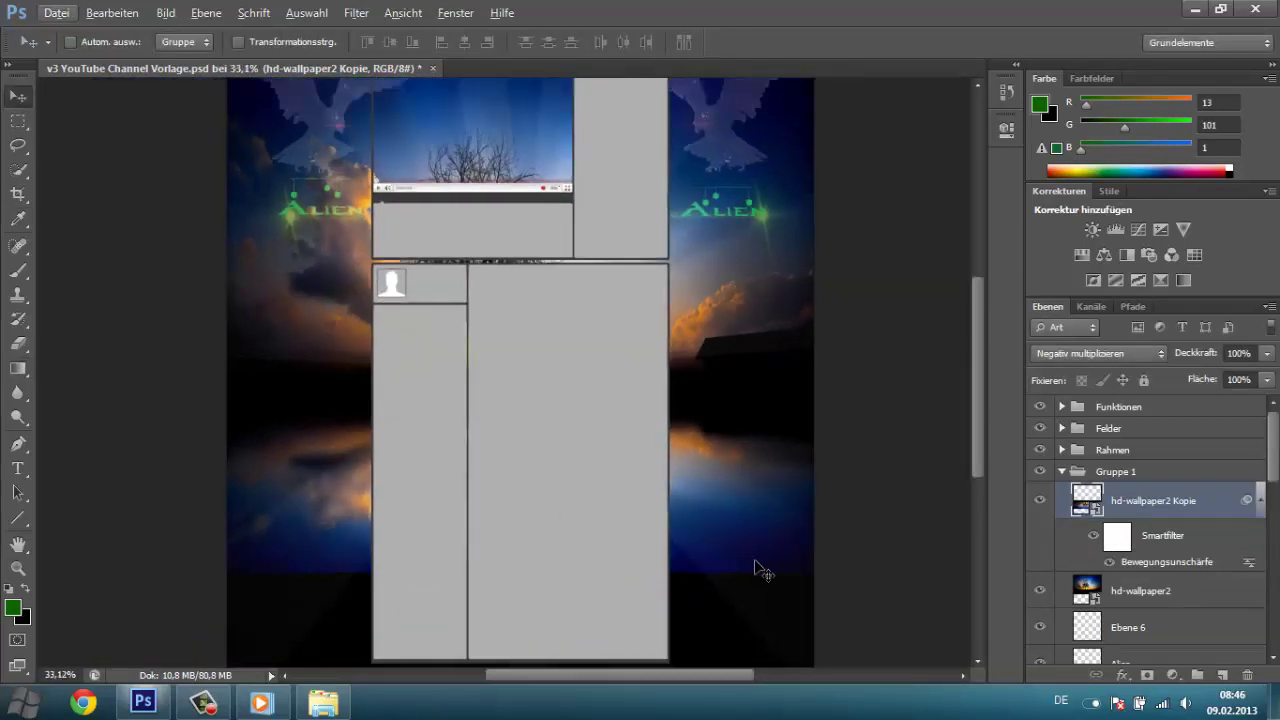
{"action": "scroll", "coordinate": [323, 546], "scroll_direction": "up", "scroll_amount": 2}
{"action": "scroll", "coordinate": [323, 546], "scroll_direction": "up", "scroll_amount": 2}
{"action": "scroll", "coordinate": [630, 490], "scroll_direction": "down", "scroll_amount": 5}
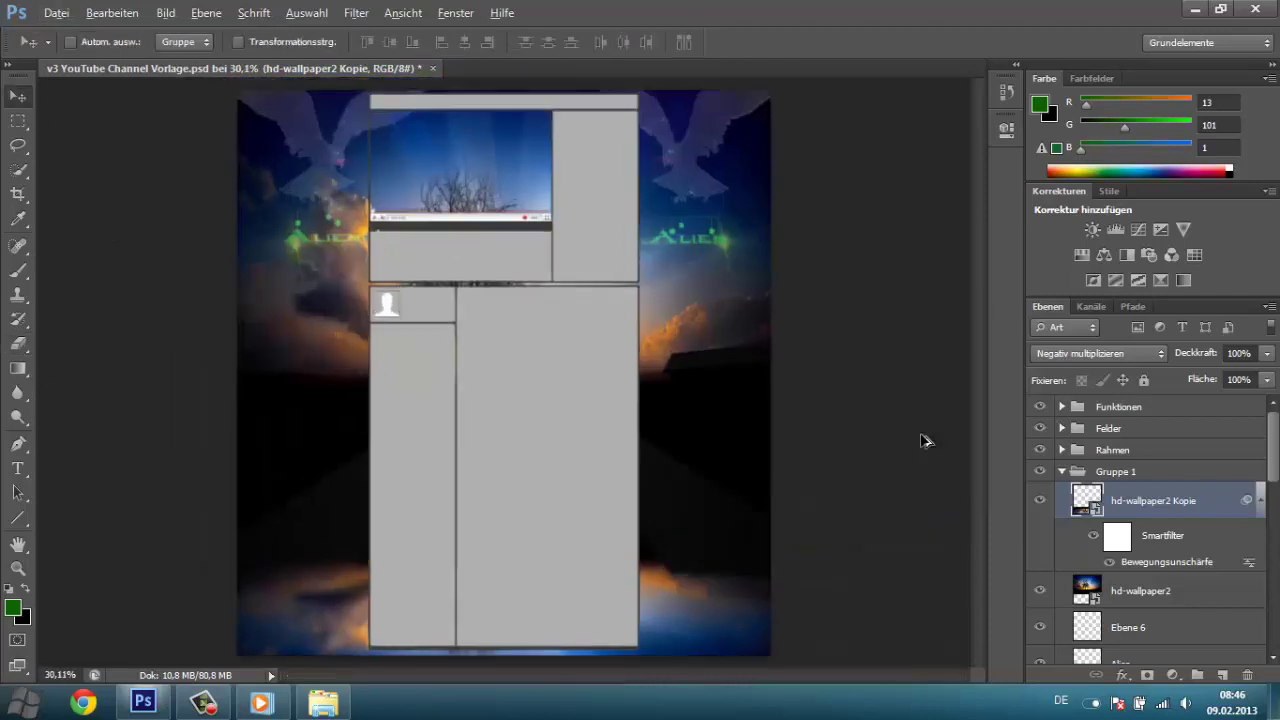
Rotate the placed YouTube icon at the lower right to tilt it.
{"action": "right_click", "coordinate": [683, 446]}
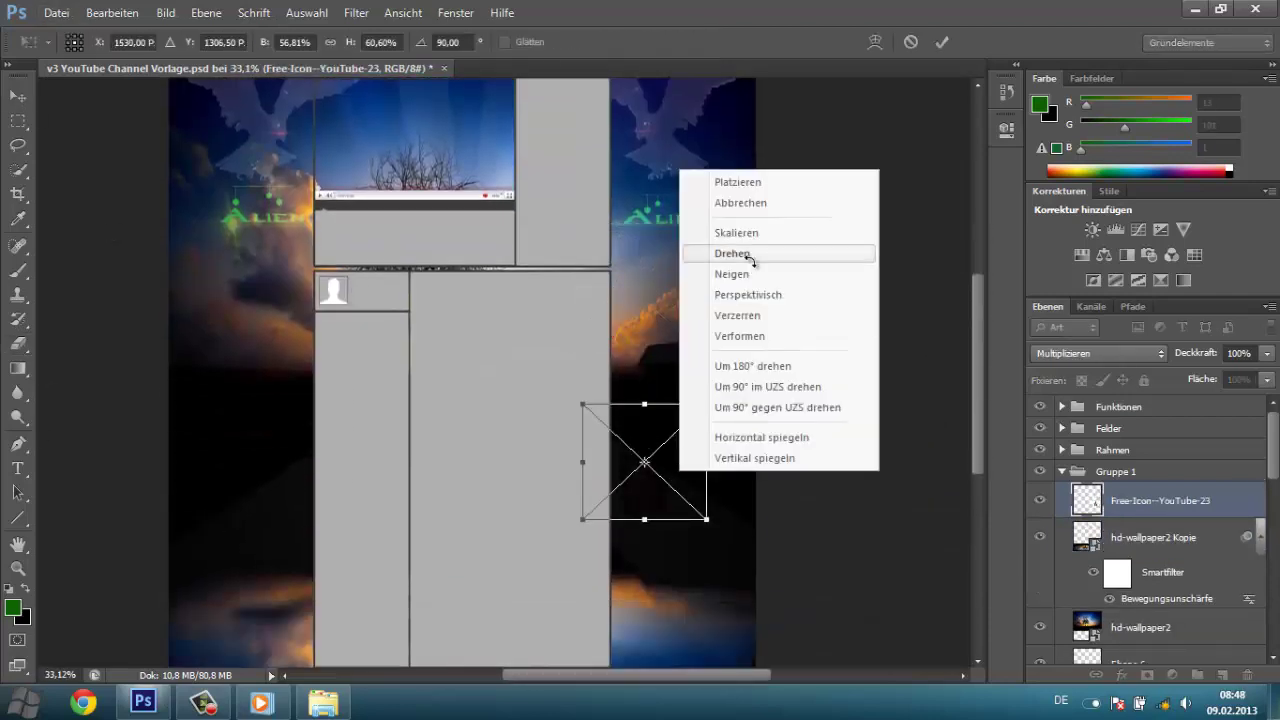
{"action": "left_click", "coordinate": [748, 258]}
{"action": "left_click_drag", "start_coordinate": [710, 402], "coordinate": [655, 381]}
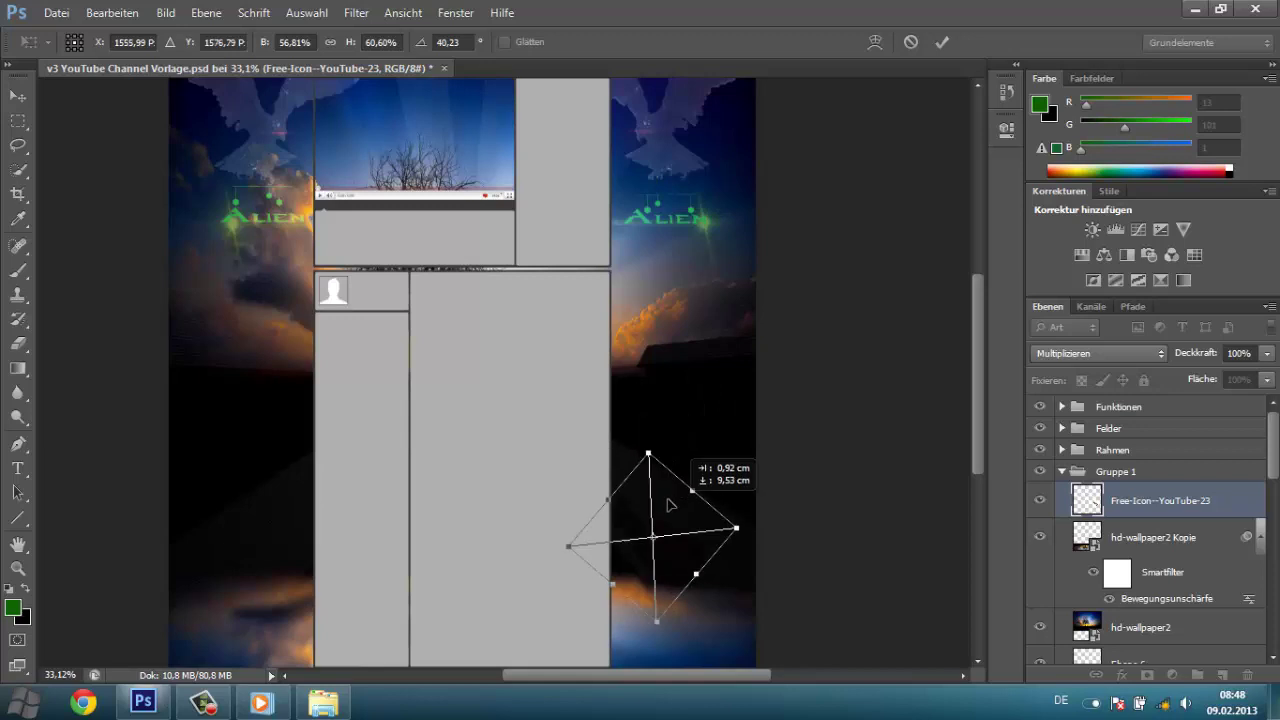
Place a second YouTube icon at the lower left and tilt it by about -49°.
{"action": "left_click", "coordinate": [591, 271]}
{"action": "double_click", "coordinate": [271, 380]}
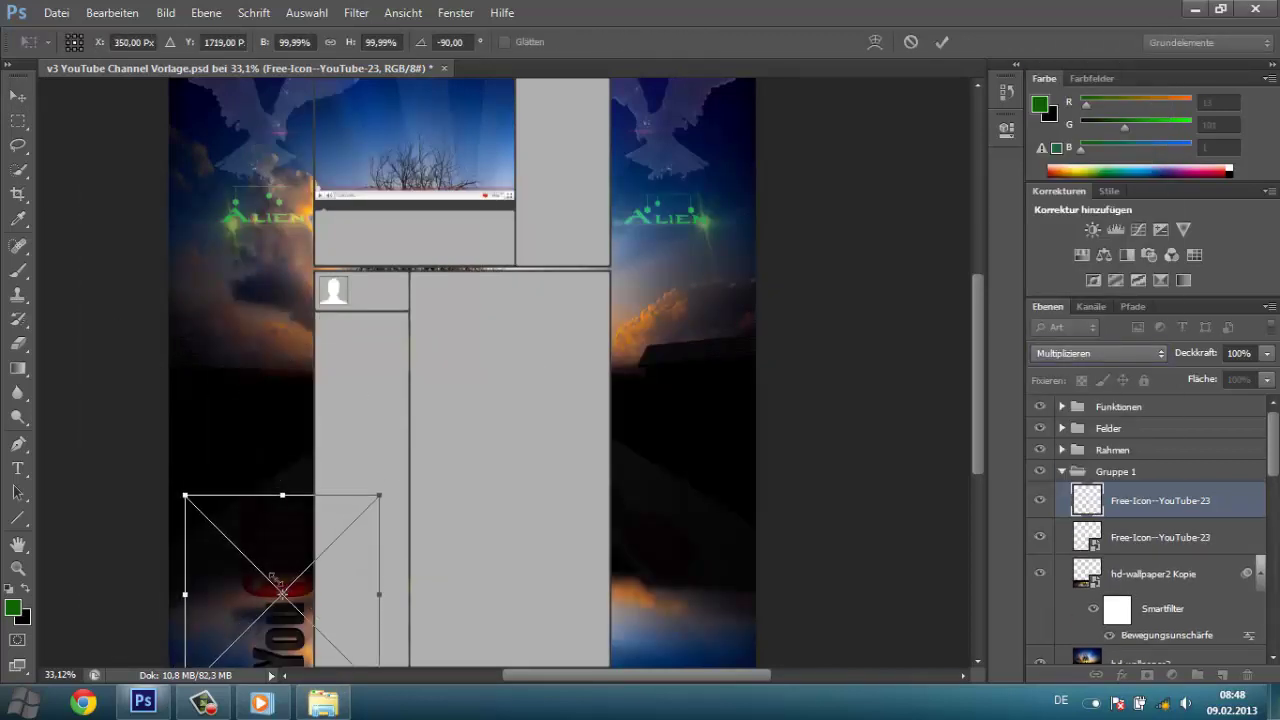
{"action": "right_click", "coordinate": [267, 524]}
{"action": "left_click", "coordinate": [337, 289]}
{"action": "left_click_drag", "start_coordinate": [345, 470], "coordinate": [318, 490]}
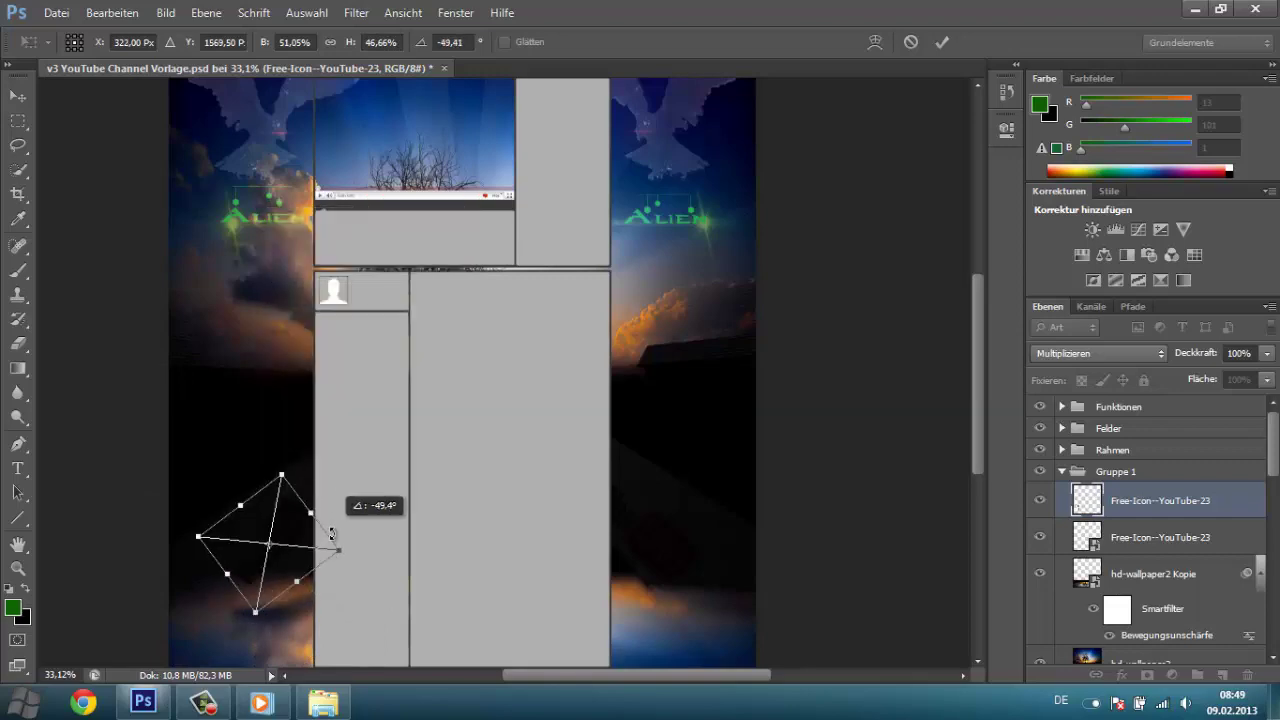